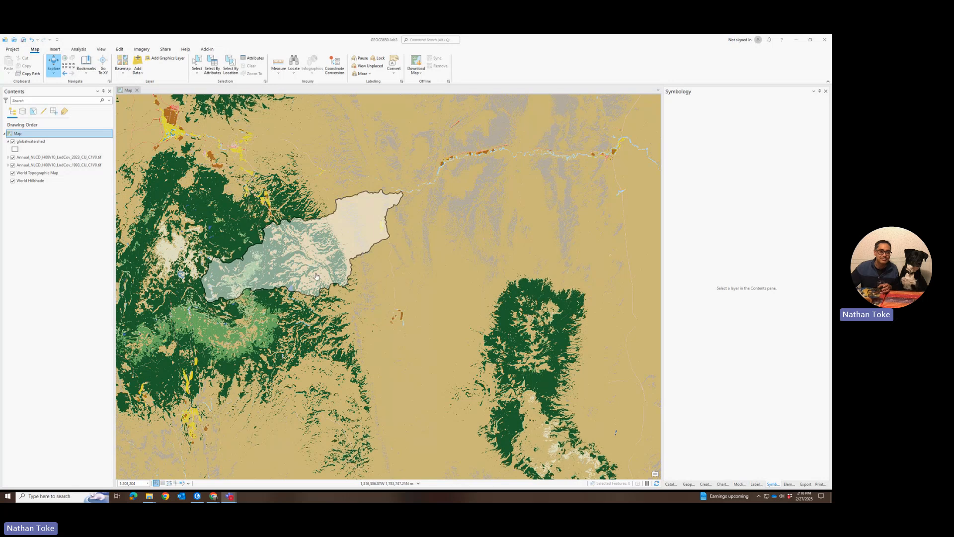
# Compare the 2023 and 1993 NLCD land cover layers around the watershed by toggling their visibility, leaving the 2023 layer hidden
pyautogui.scroll(-5, 271, 172)
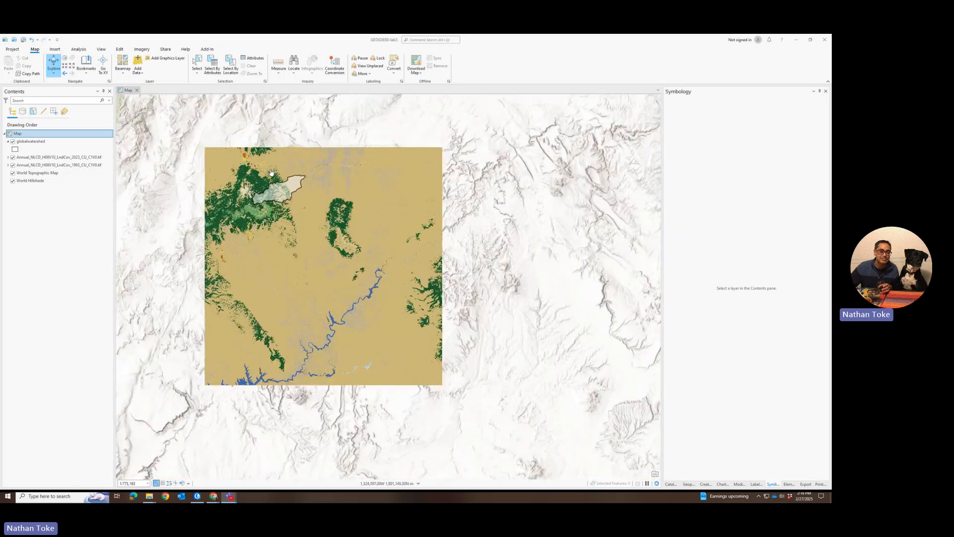
pyautogui.click(13, 157)
pyautogui.click(12, 165)
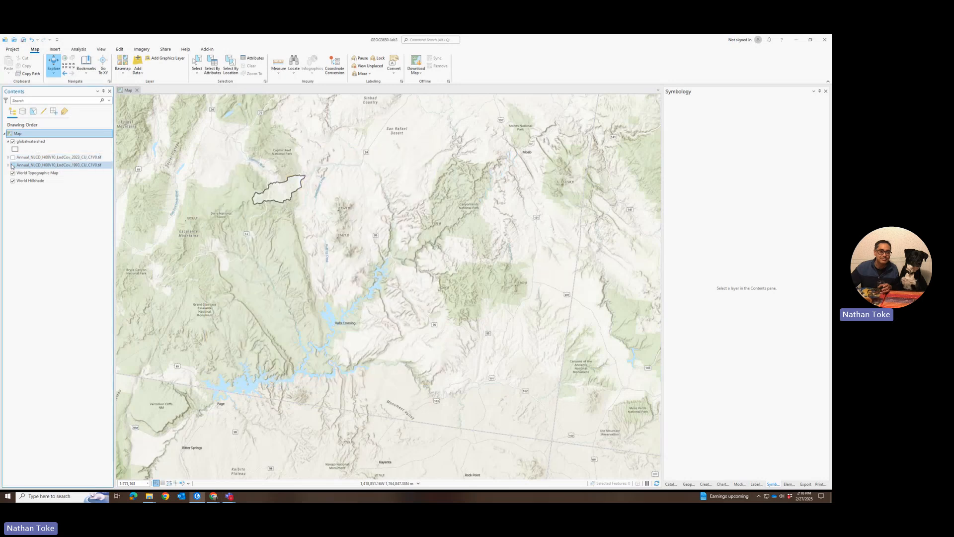
pyautogui.click(13, 157)
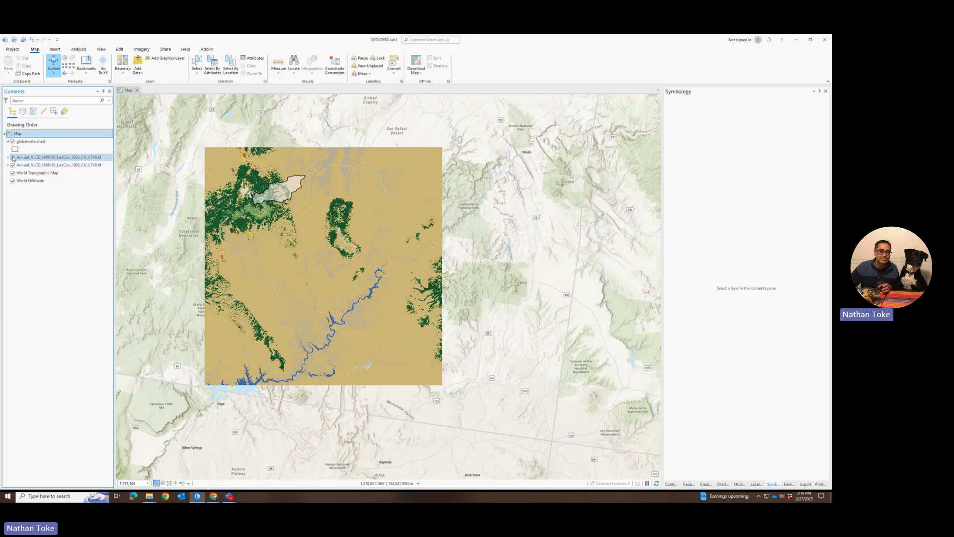
pyautogui.click(13, 157)
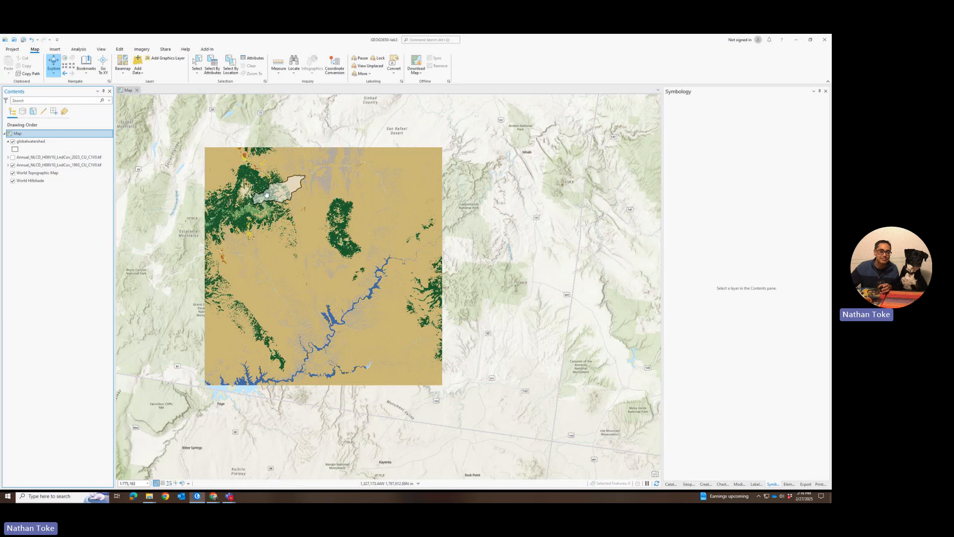
pyautogui.scroll(4, 267, 194)
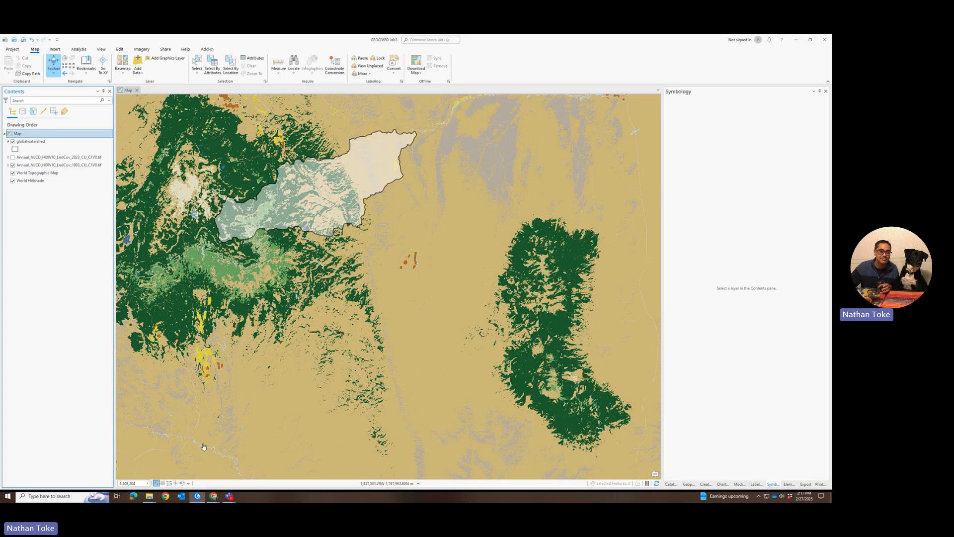
# Switch to StreamStats in Chrome and clear the basin already delineated on the map
pyautogui.moveTo(215, 498)
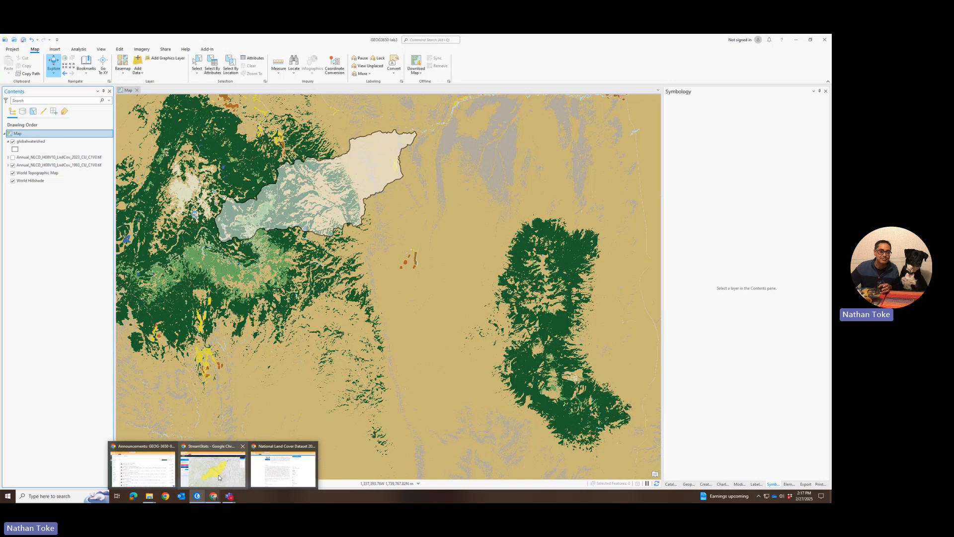
pyautogui.click(218, 477)
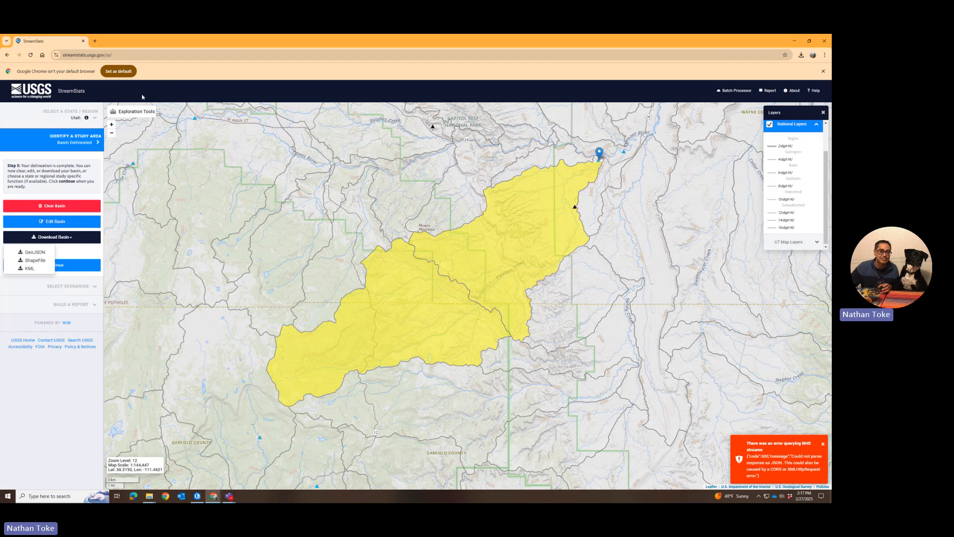
pyautogui.click(68, 254)
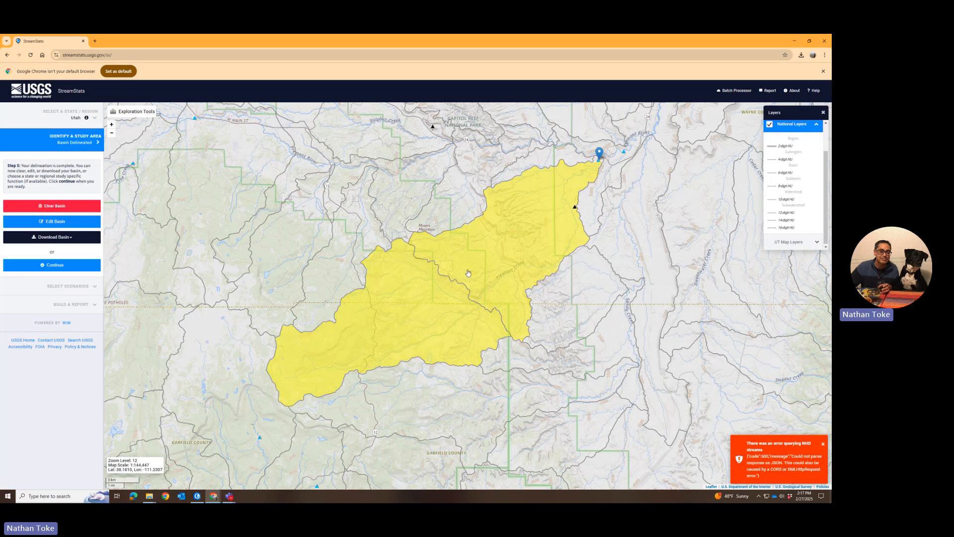
pyautogui.click(72, 210)
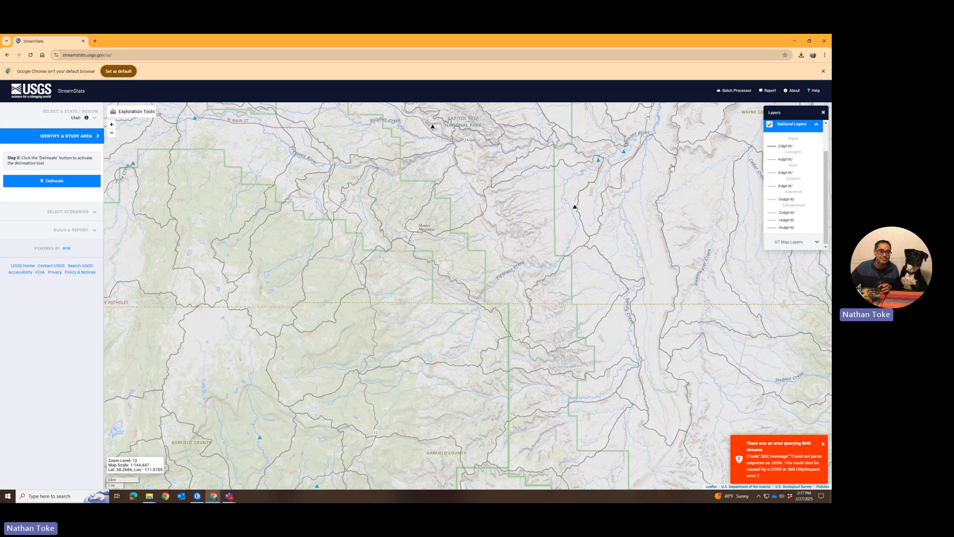
# Delineate a basin from a stream cell on Pleasant Creek just upstream of the Fremont River, and show its download formats
pyautogui.scroll(4, 638, 173)
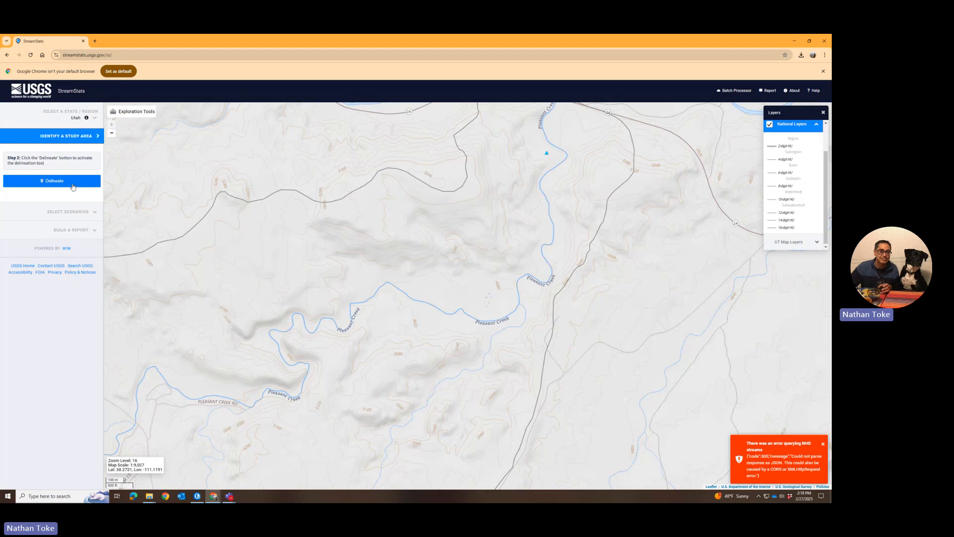
pyautogui.click(56, 182)
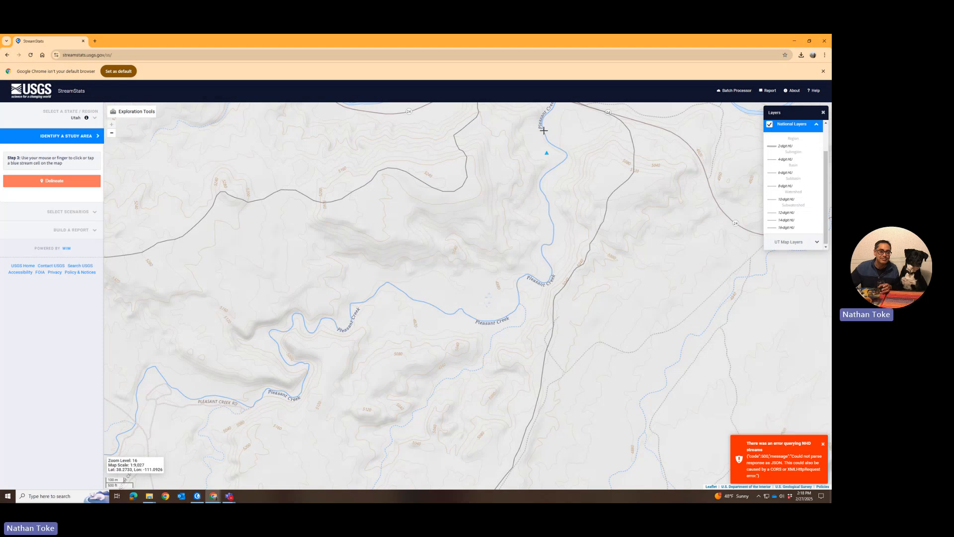
pyautogui.click(822, 444)
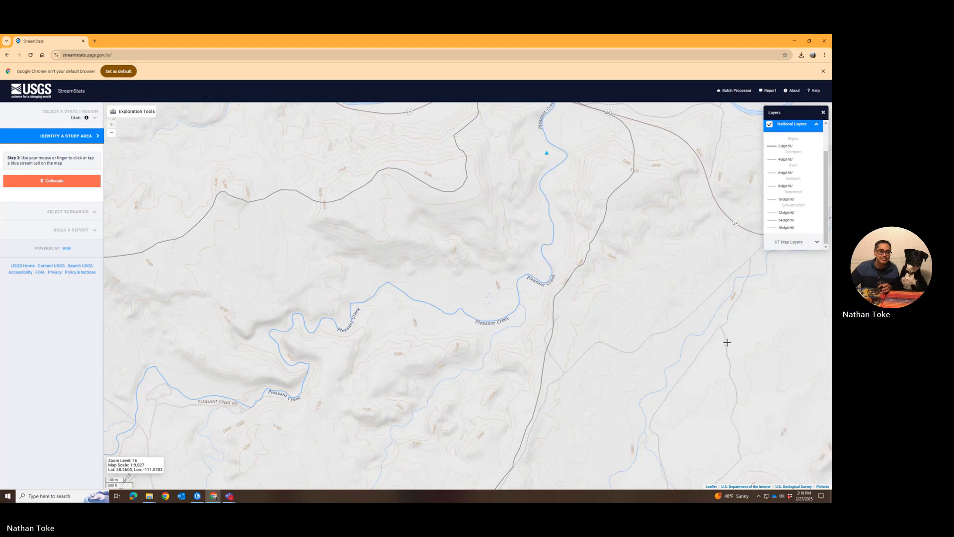
pyautogui.scroll(-1, 562, 154)
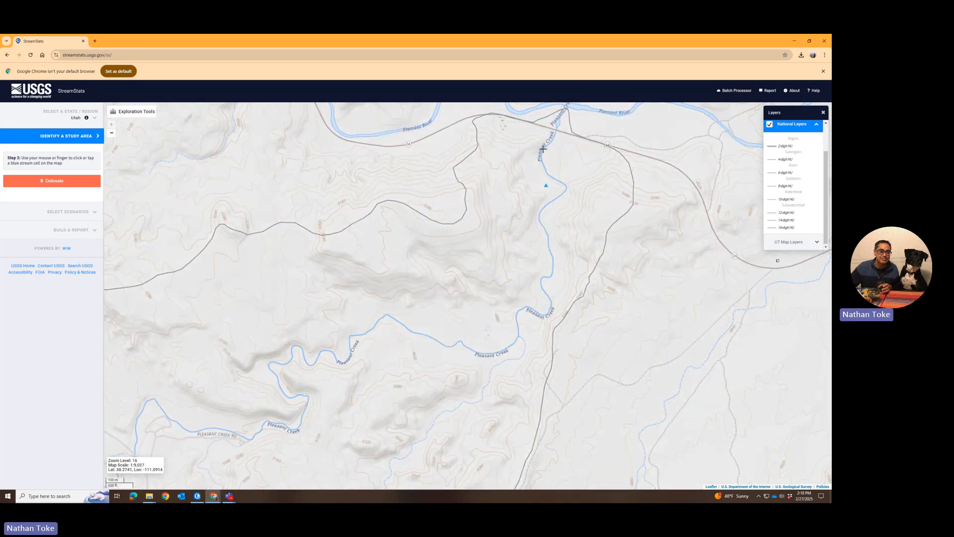
pyautogui.click(34, 181)
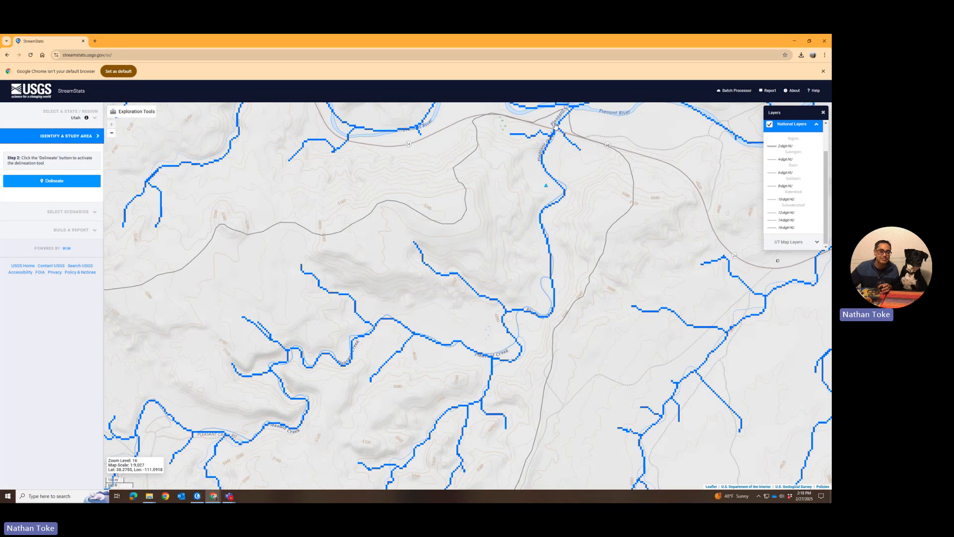
pyautogui.click(57, 181)
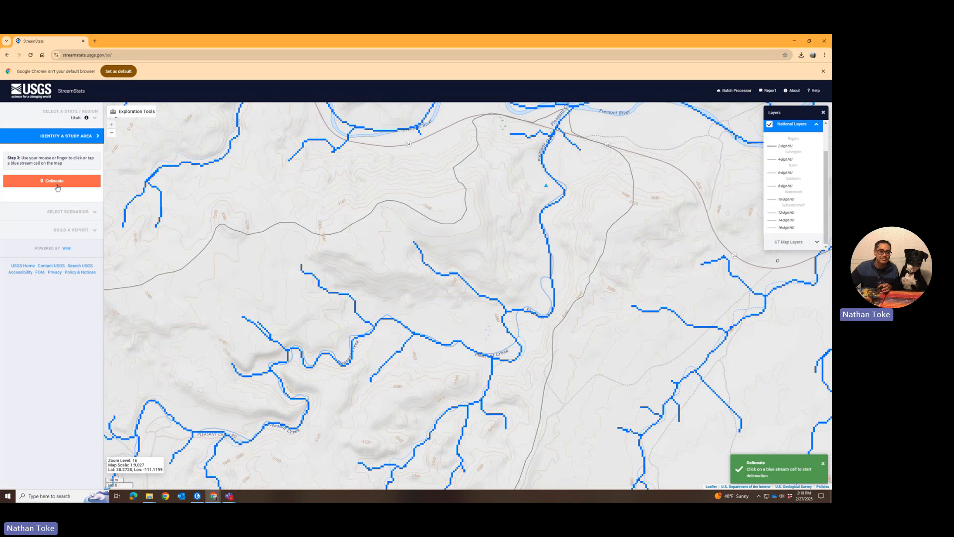
pyautogui.click(543, 158)
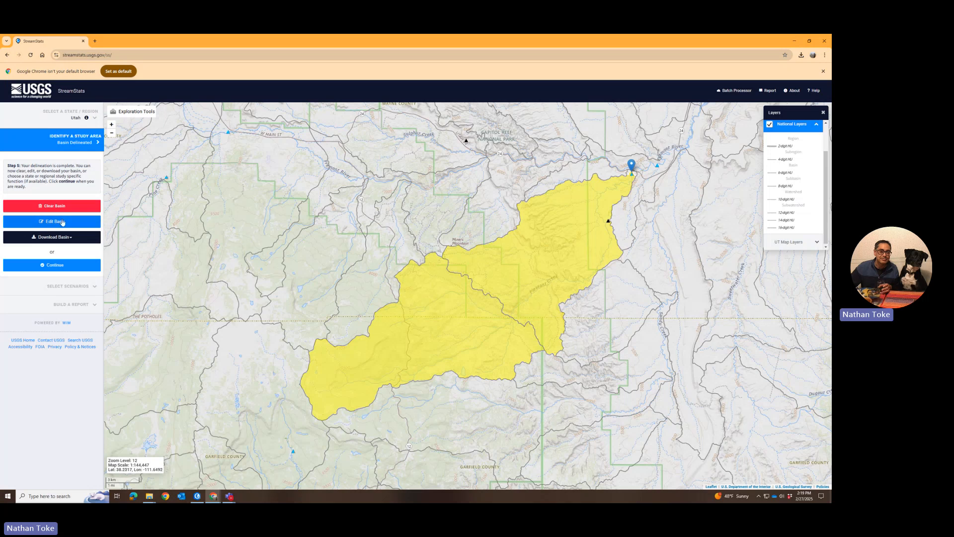
pyautogui.click(62, 240)
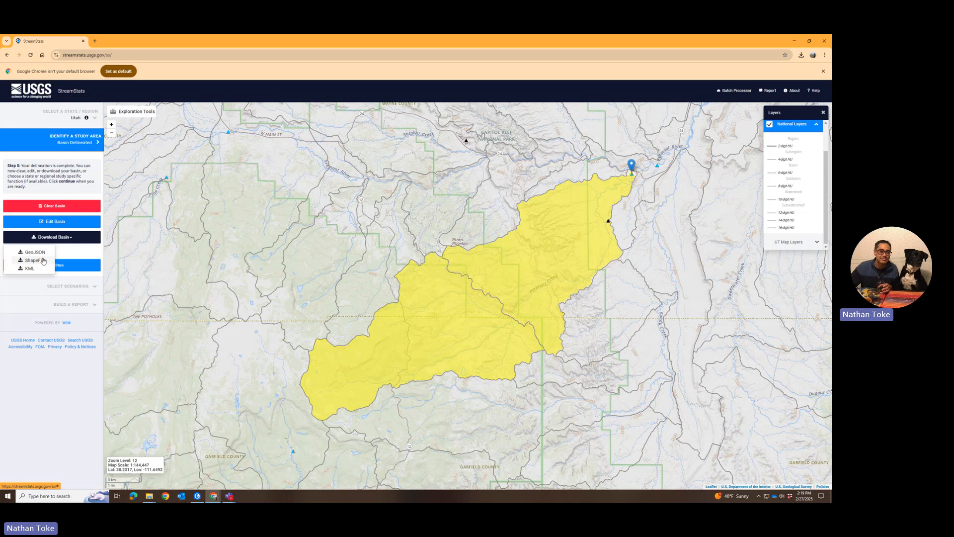
# Switch back to ArcGIS Pro and set up Clip Raster with the 2023 NLCD raster as input and globalwatershed as output extent
pyautogui.click(794, 41)
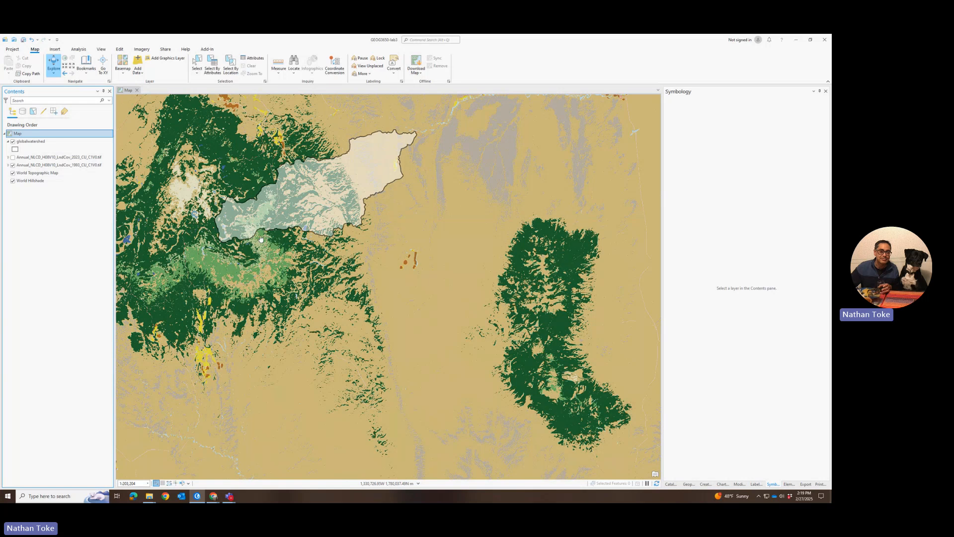
pyautogui.click(689, 484)
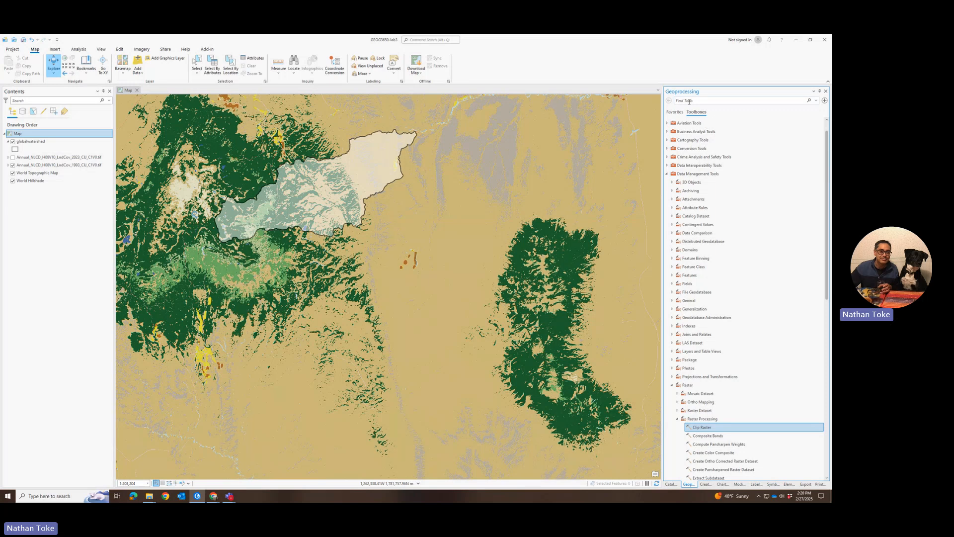
pyautogui.doubleClick(703, 429)
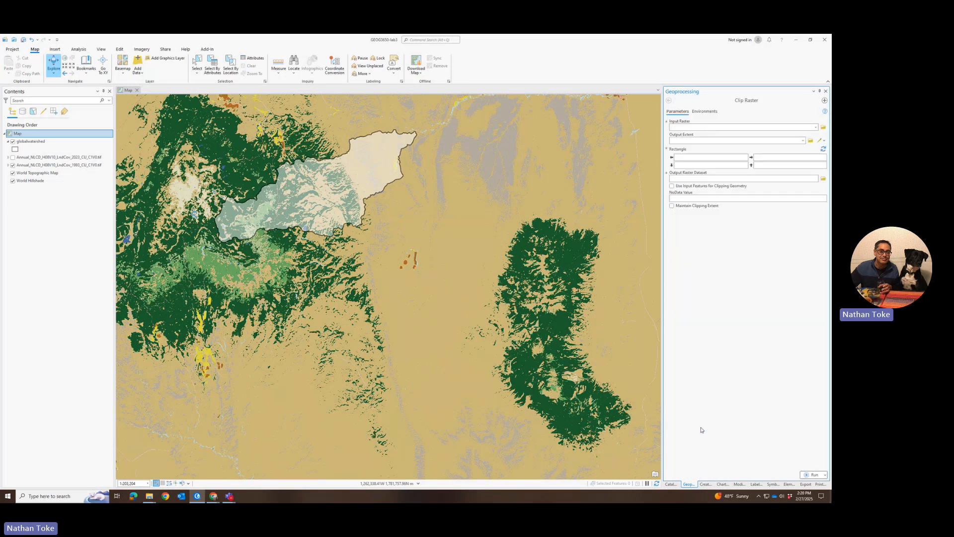
pyautogui.click(815, 127)
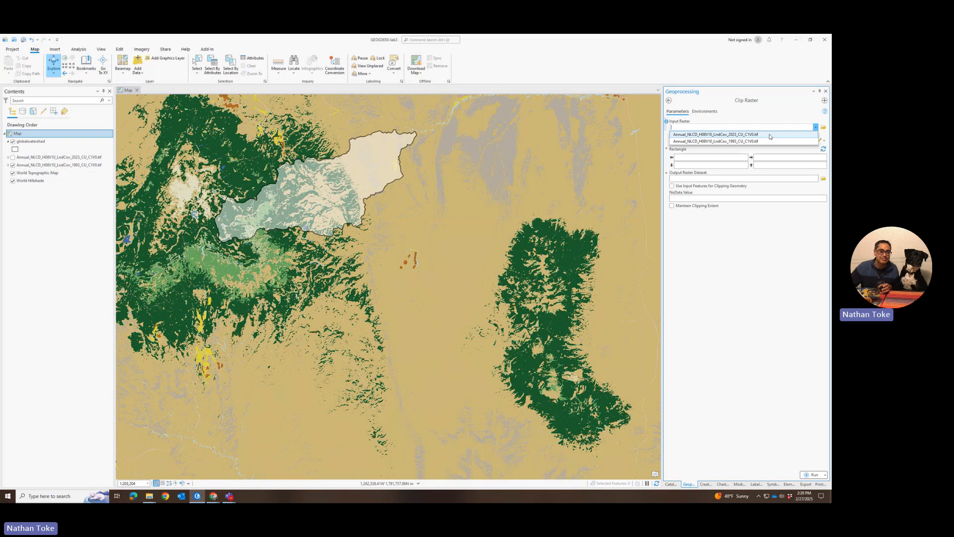
pyautogui.click(769, 135)
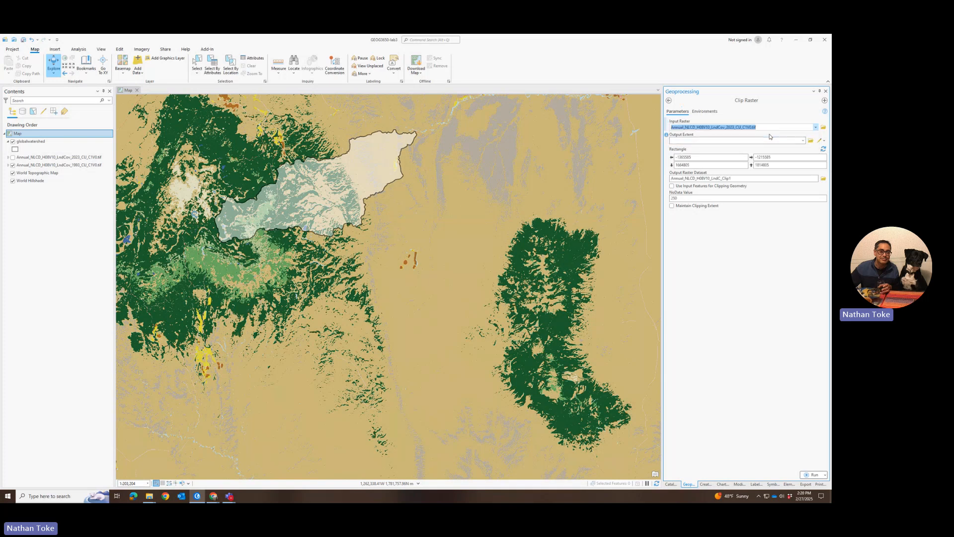
pyautogui.click(803, 141)
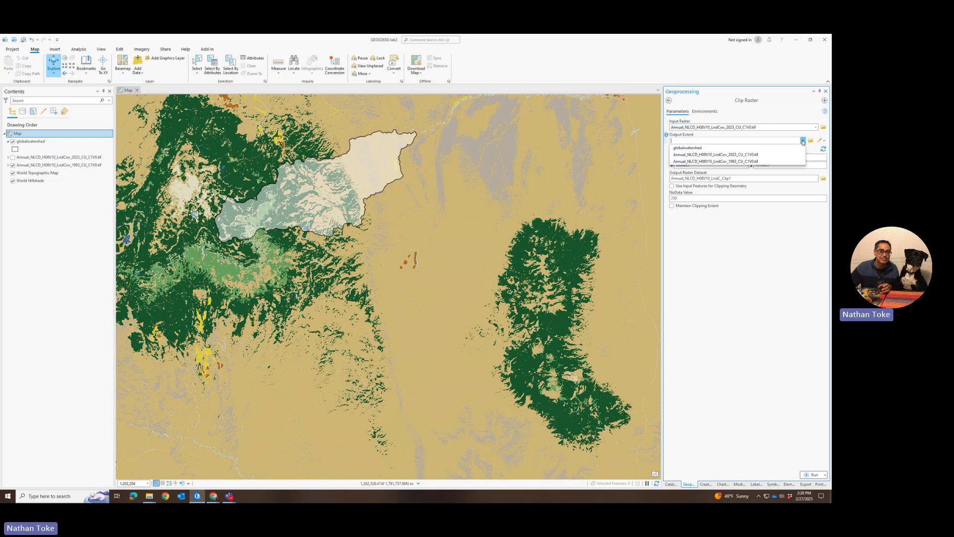
pyautogui.click(706, 149)
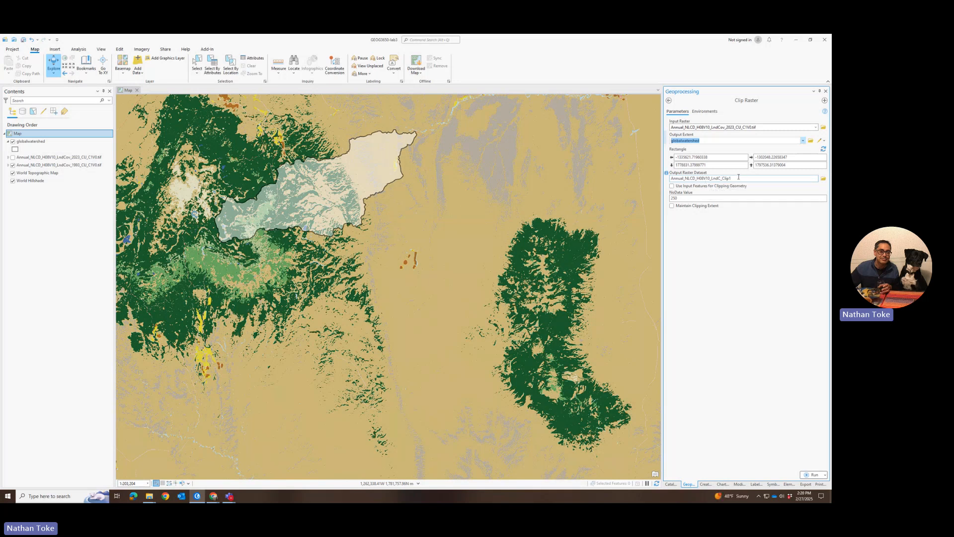
# Name the output raster PC2023NLCD, enable using the input features for clipping geometry, and run the clip
pyautogui.click(739, 178)
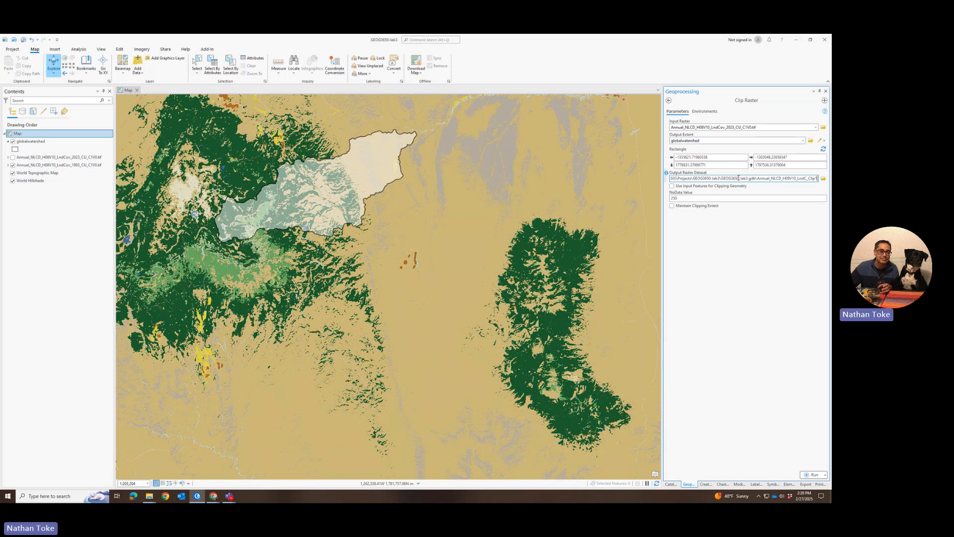
pyautogui.doubleClick(758, 178)
pyautogui.write('PC2023NLCD')
pyautogui.click(741, 240)
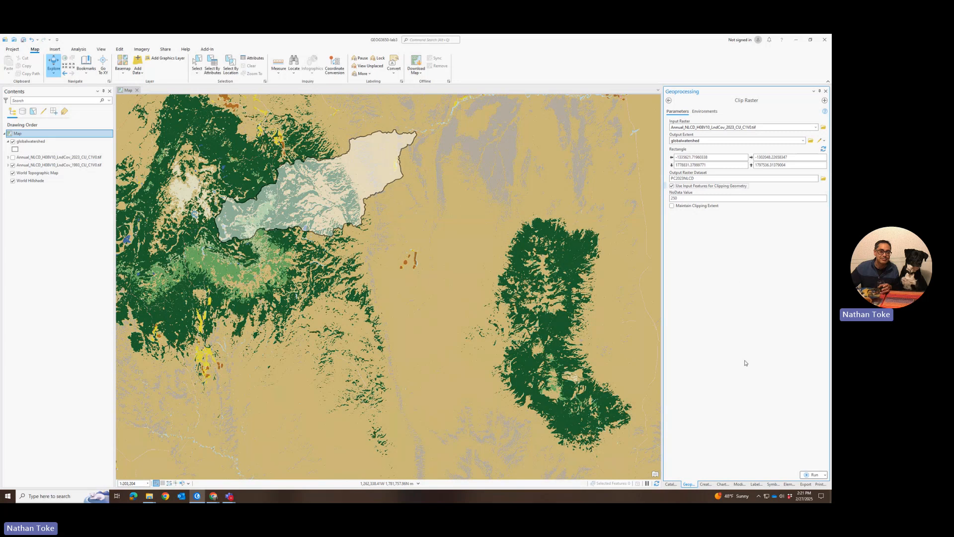
pyautogui.click(814, 476)
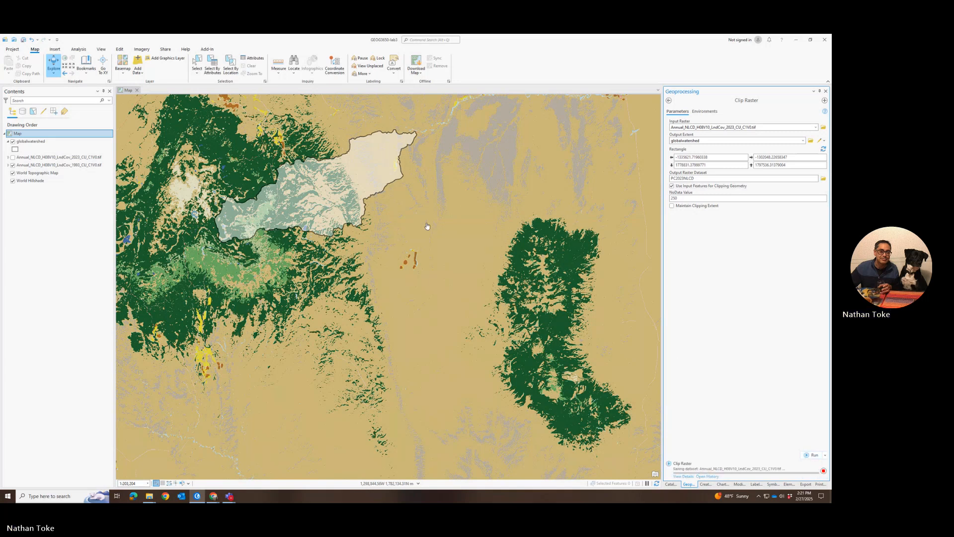
# Hide the 1993 NLCD layer to view the clipped PC2023NLCD raster over the basemap
pyautogui.click(37, 158)
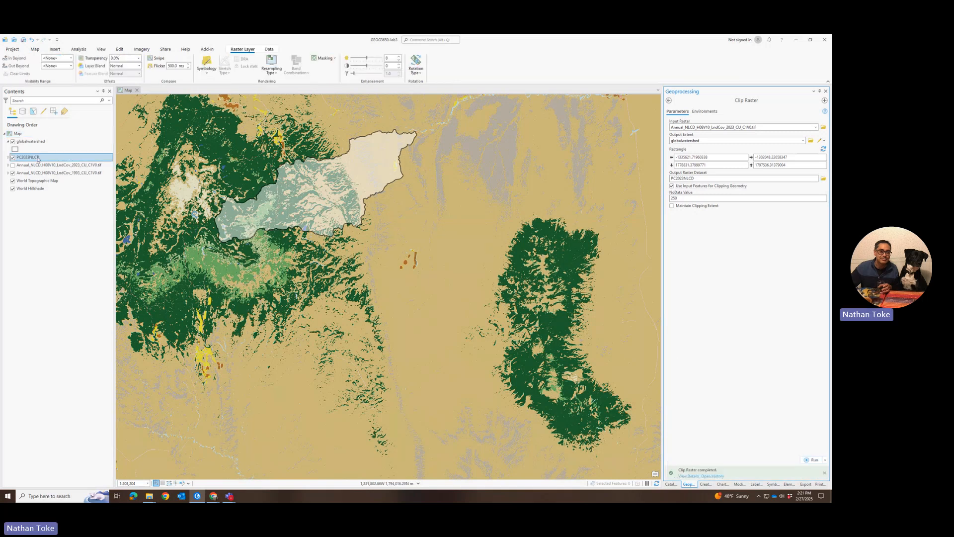
pyautogui.click(13, 173)
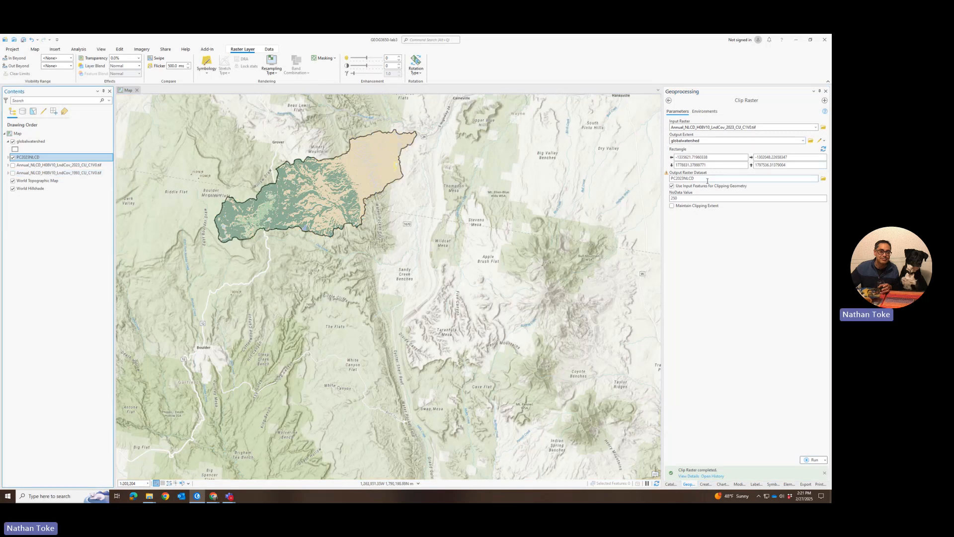
# Set the Clip Raster input to the 1993 NLCD raster and name the output PC1993NLCD
pyautogui.click(815, 127)
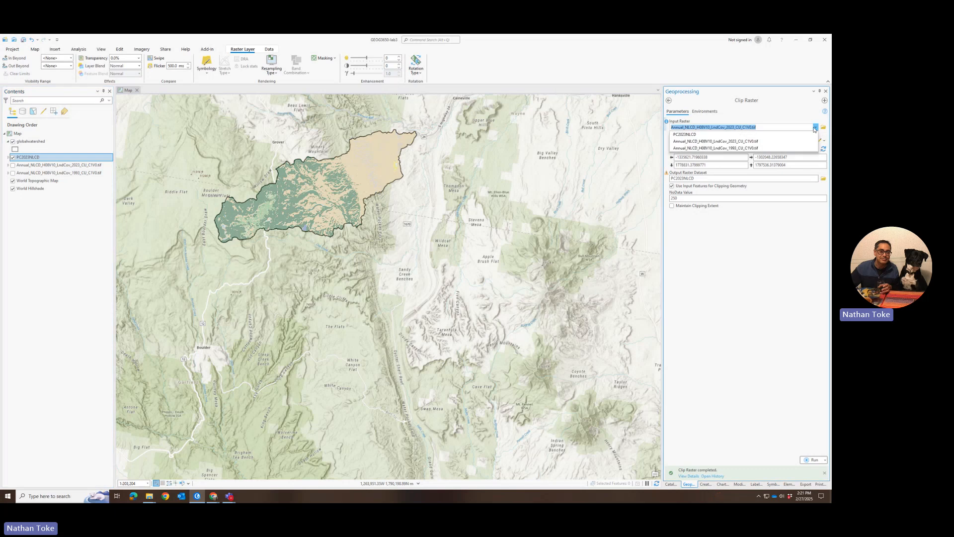
pyautogui.click(737, 148)
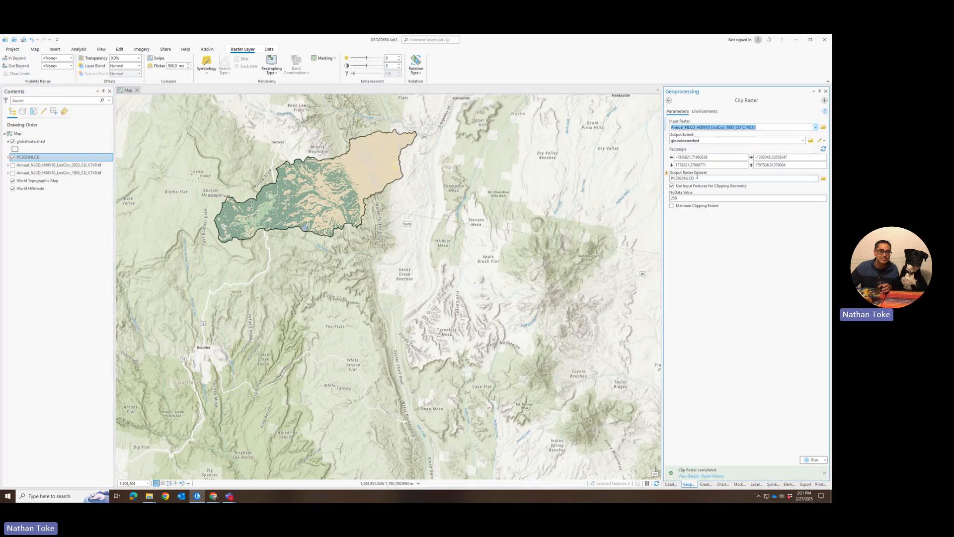
pyautogui.moveTo(676, 178); pyautogui.dragTo(680, 179)
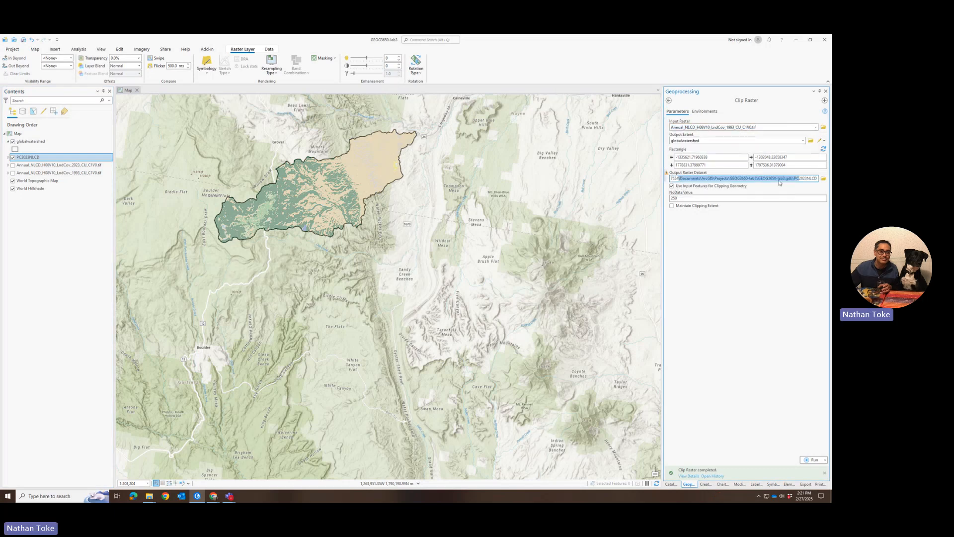
pyautogui.click(802, 180)
pyautogui.moveTo(799, 179); pyautogui.dragTo(805, 179)
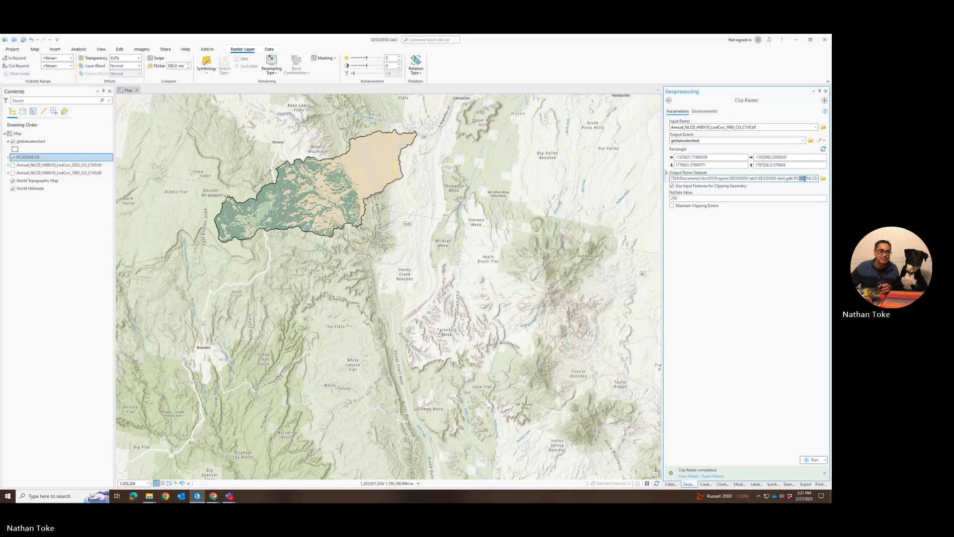
pyautogui.write('1993')
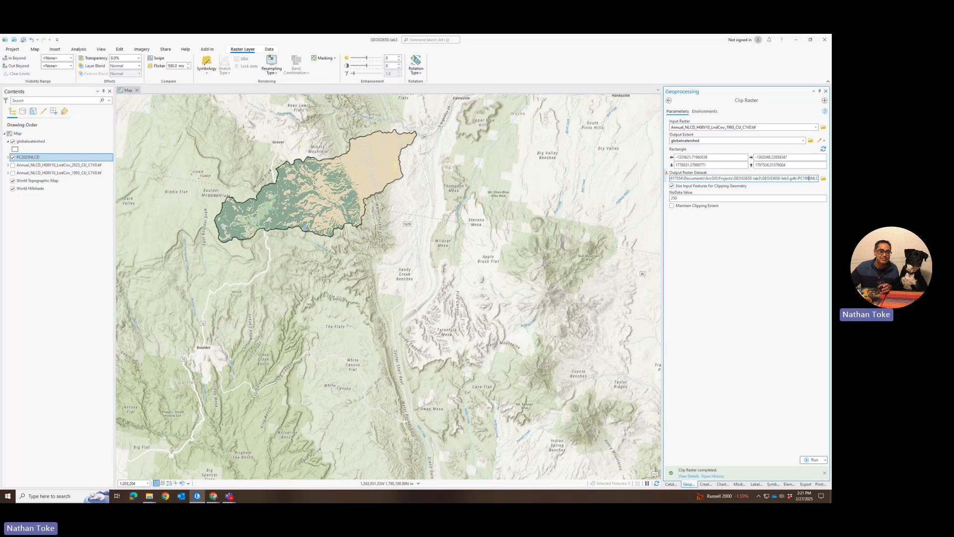
pyautogui.click(788, 234)
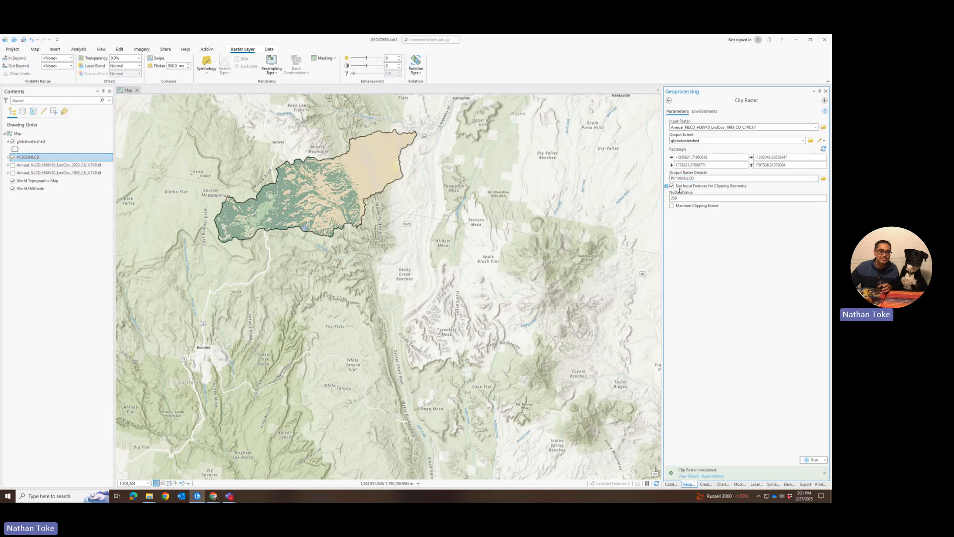
# Run the clip of the 1993 NLCD raster and hide the globalwatershed layer to view the clipped result
pyautogui.click(813, 457)
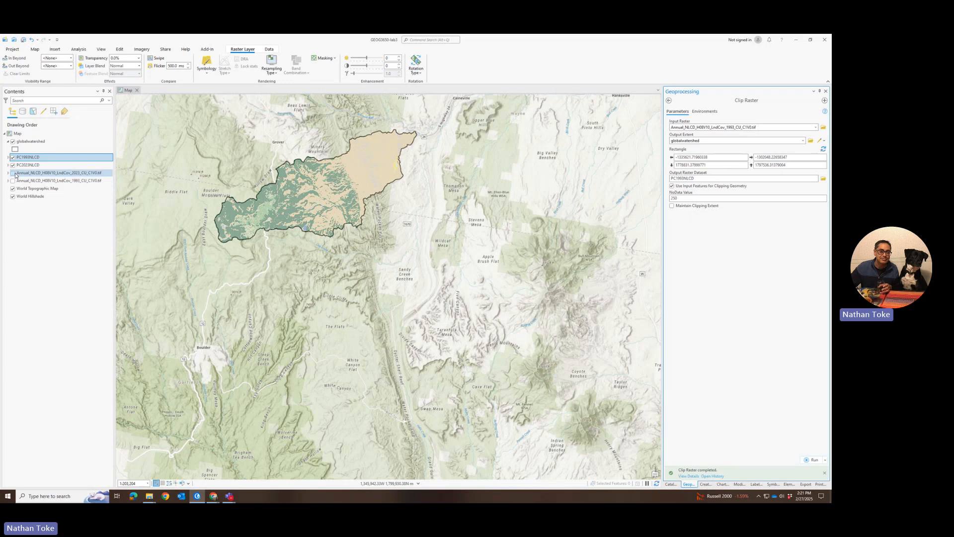
pyautogui.click(13, 173)
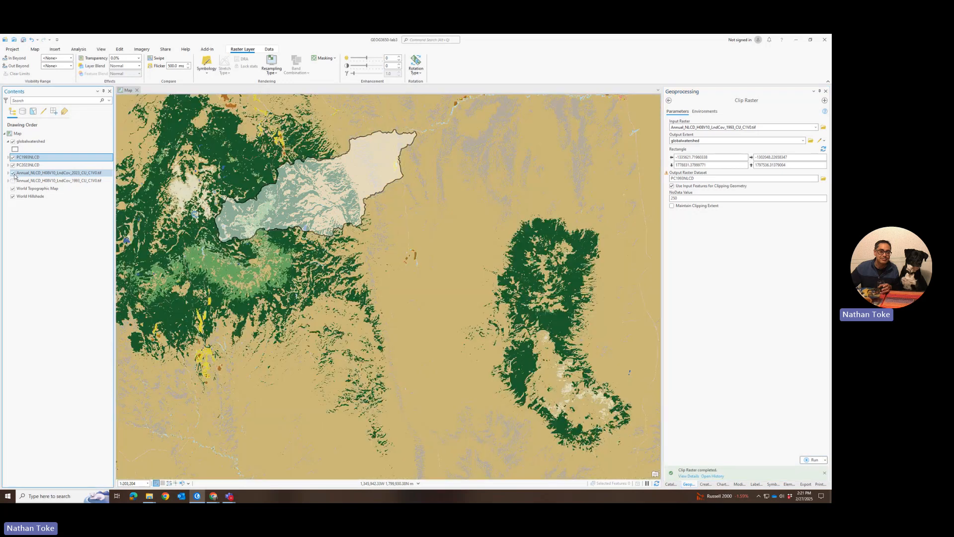
pyautogui.click(13, 173)
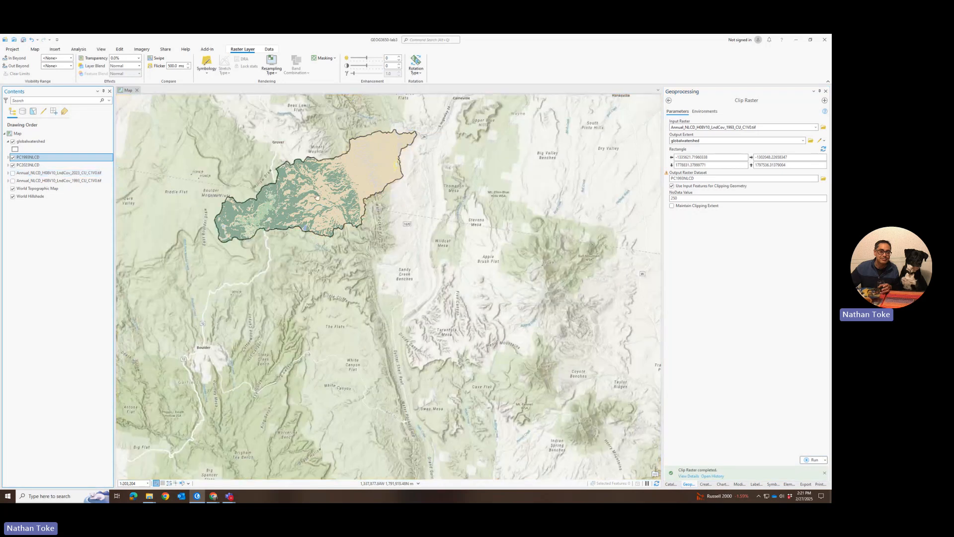
pyautogui.click(13, 142)
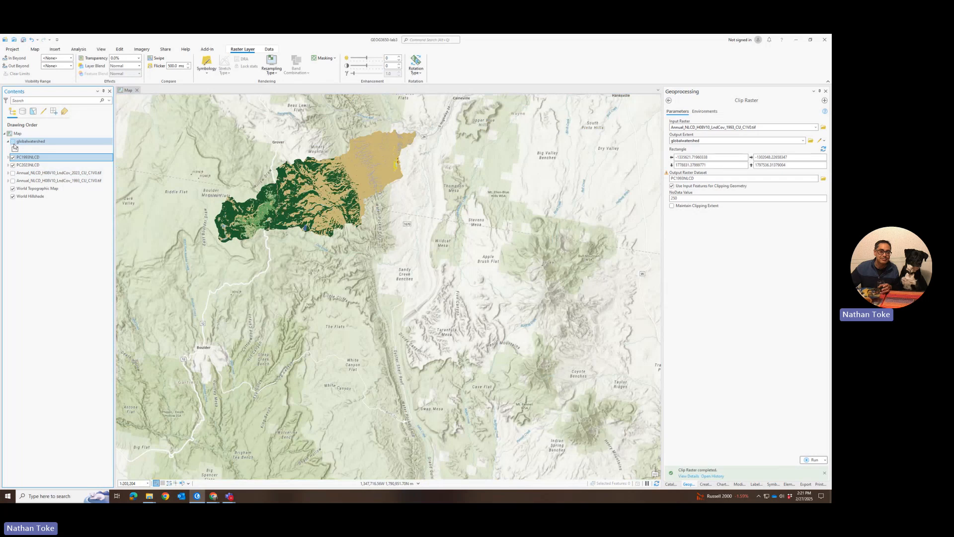
pyautogui.click(13, 143)
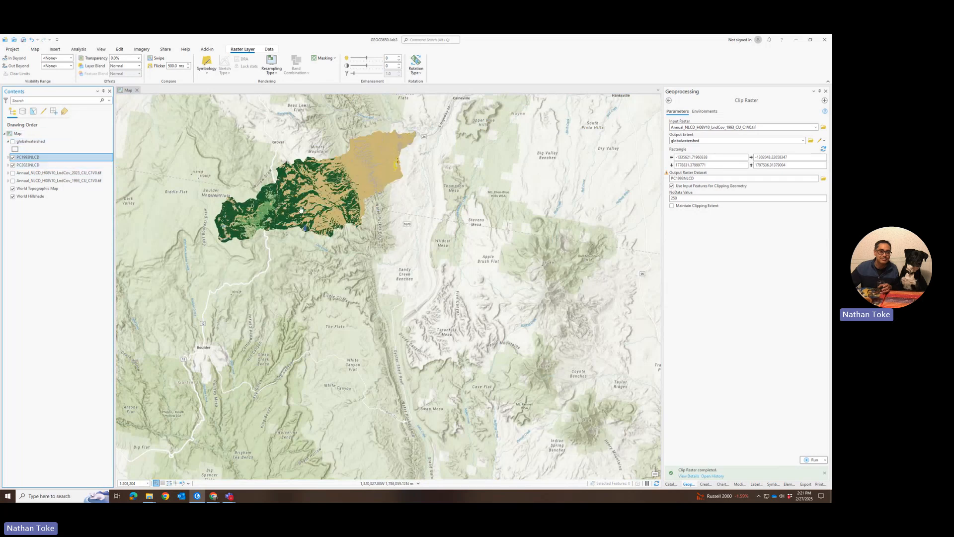
# Examine the class legends of PC1993NLCD, PC2023NLCD and the original 2023 NLCD raster
pyautogui.click(8, 157)
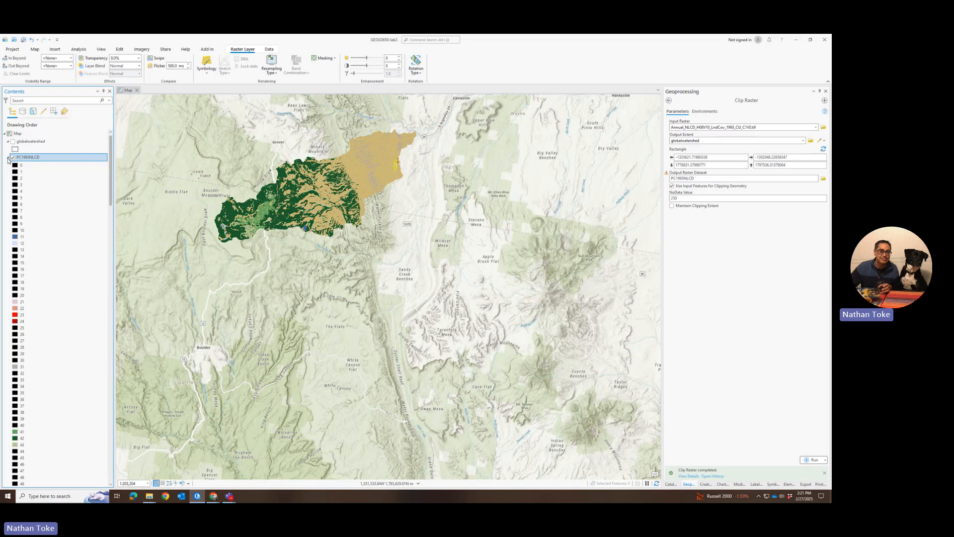
pyautogui.click(9, 158)
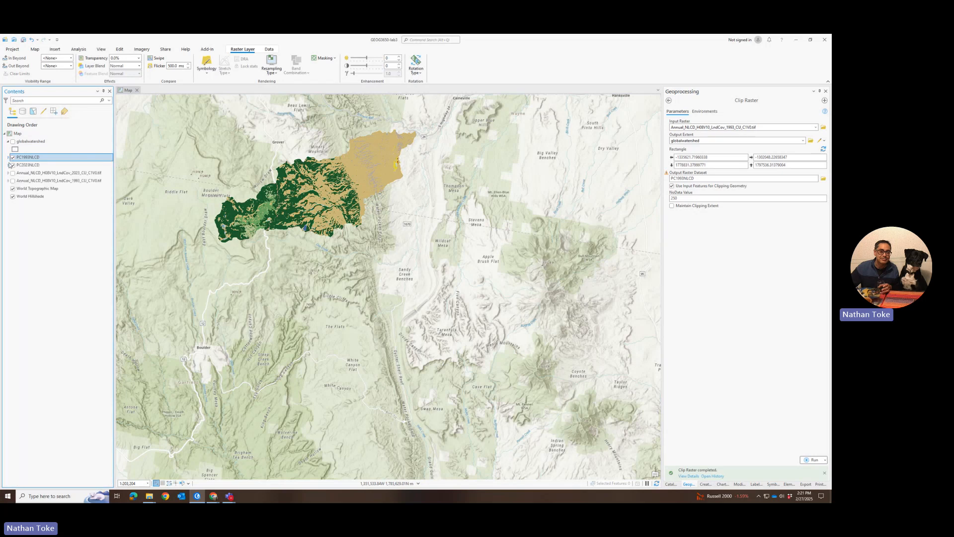
pyautogui.click(9, 165)
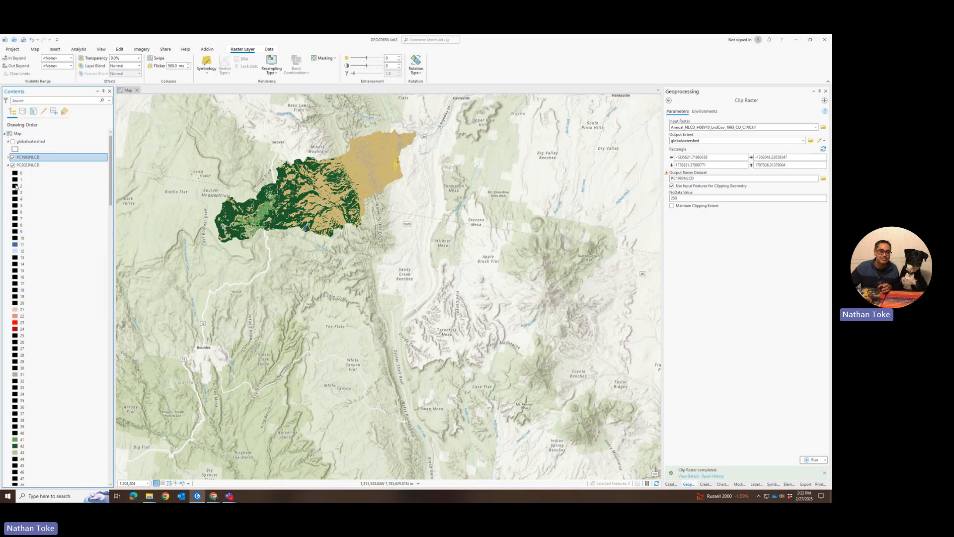
pyautogui.click(7, 165)
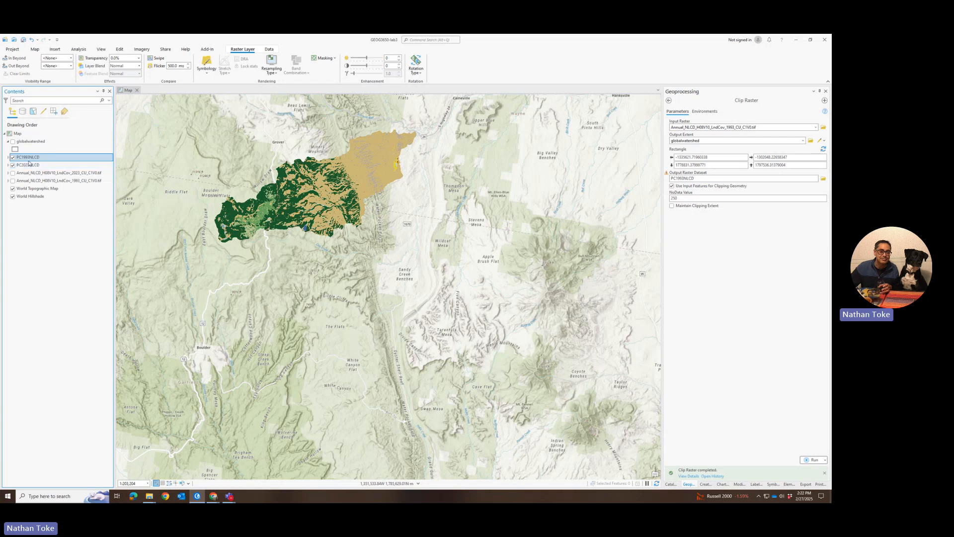
pyautogui.click(8, 173)
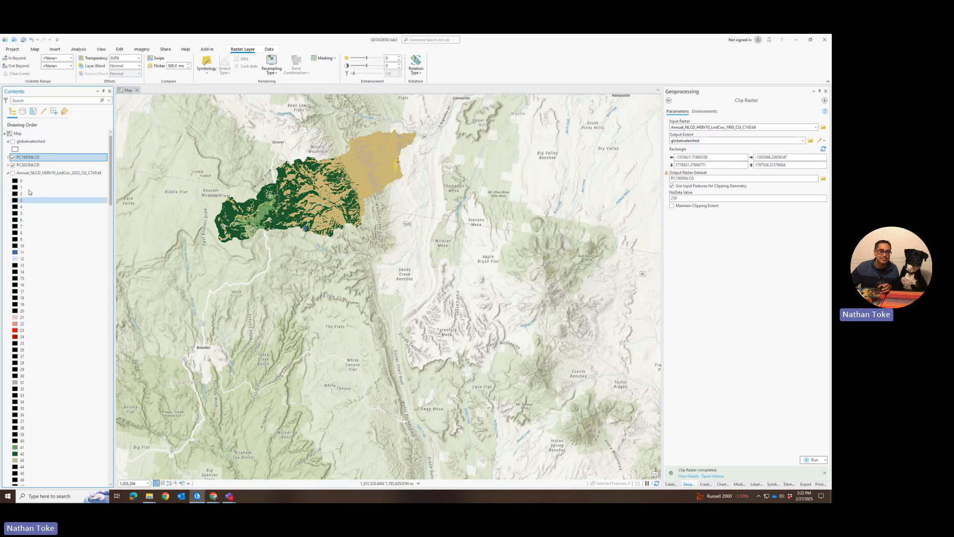
pyautogui.click(7, 173)
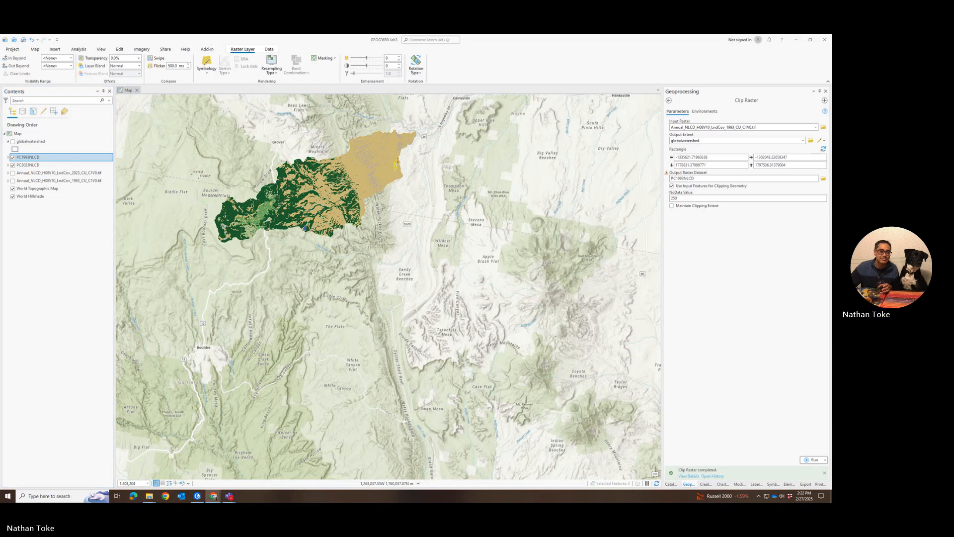
# Switch to Chrome, open the Lab 3 National Landcover Data announcement, and follow its conservation.gov link
pyautogui.moveTo(830, 92); pyautogui.dragTo(346, 130)
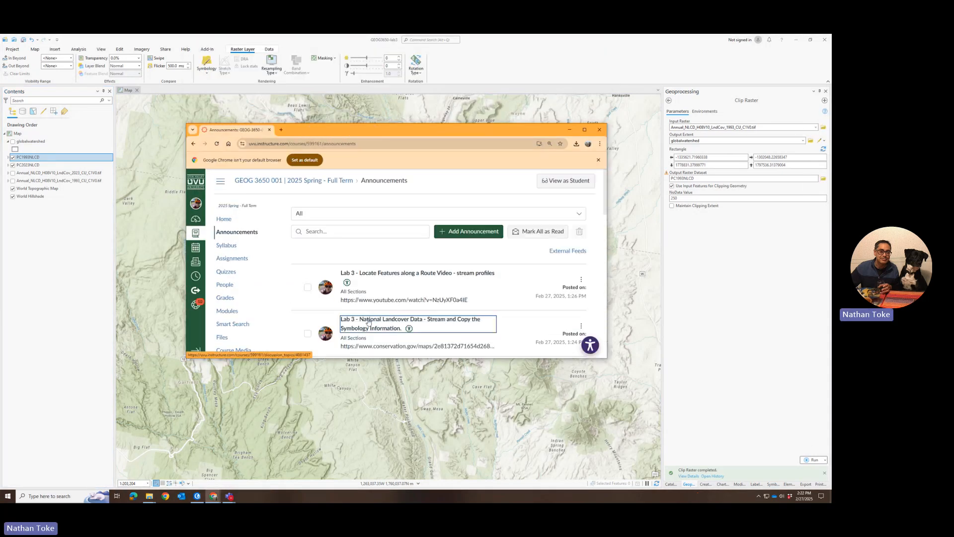
pyautogui.scroll(-1, 385, 321)
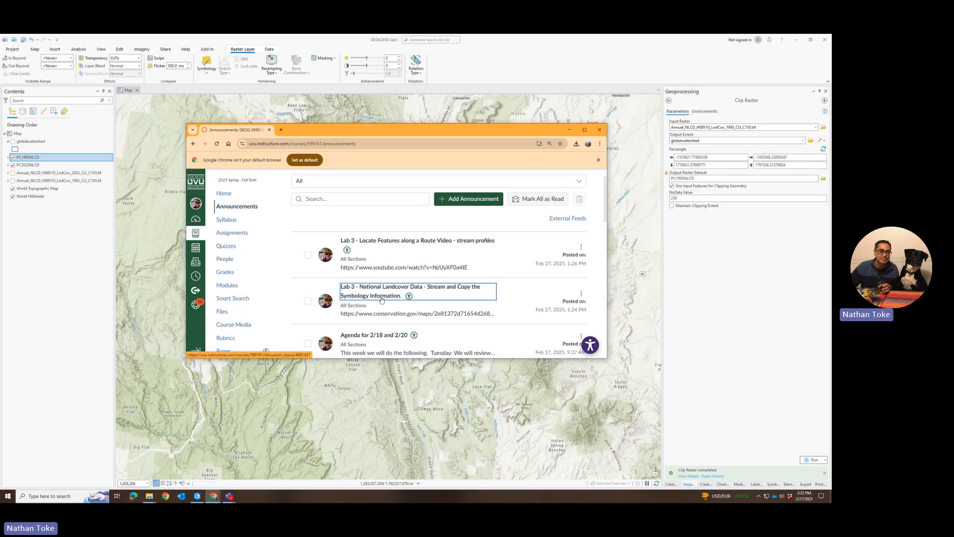
pyautogui.click(382, 296)
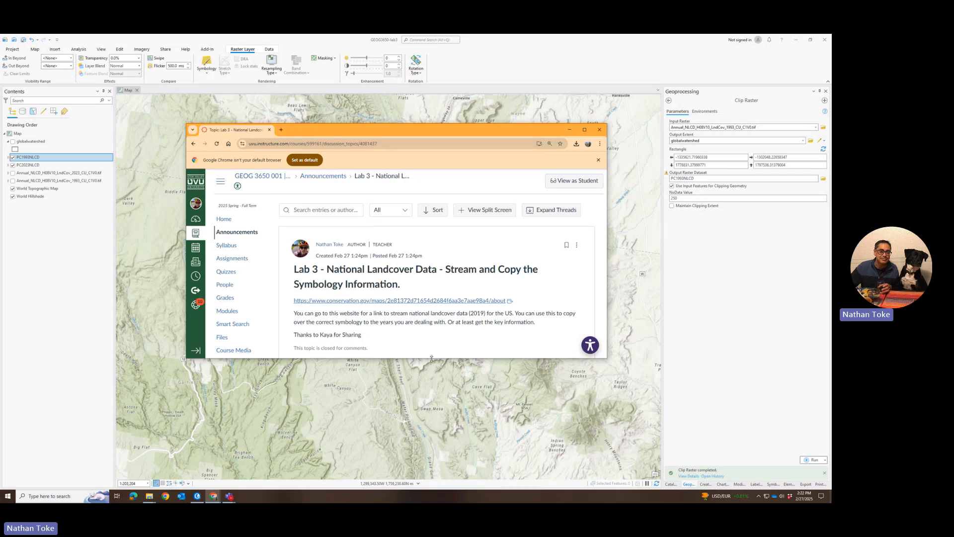
pyautogui.moveTo(431, 358); pyautogui.dragTo(431, 441)
pyautogui.click(407, 301)
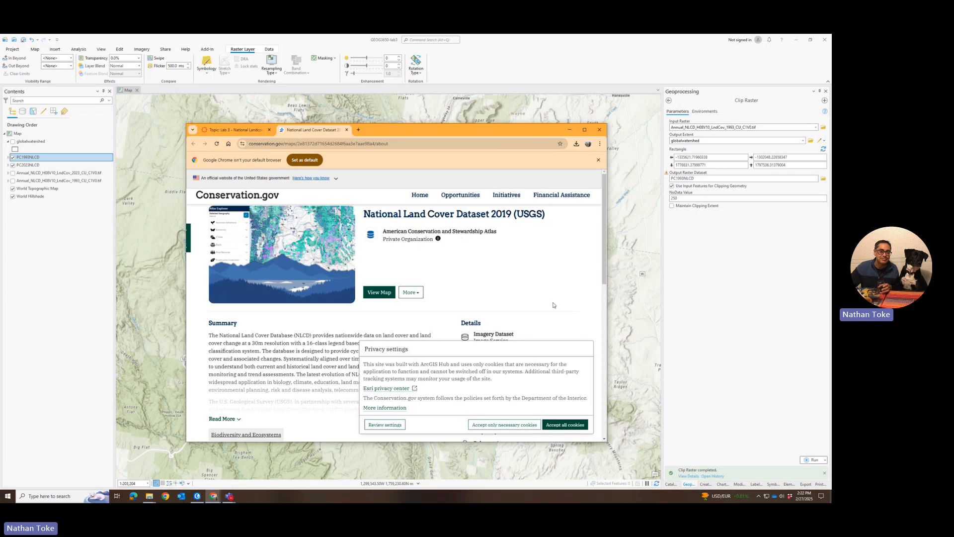
# Accept all cookies and open the National Land Cover Dataset 2019 (USGS) in ArcGIS Online
pyautogui.click(565, 426)
pyautogui.scroll(-10, 571, 323)
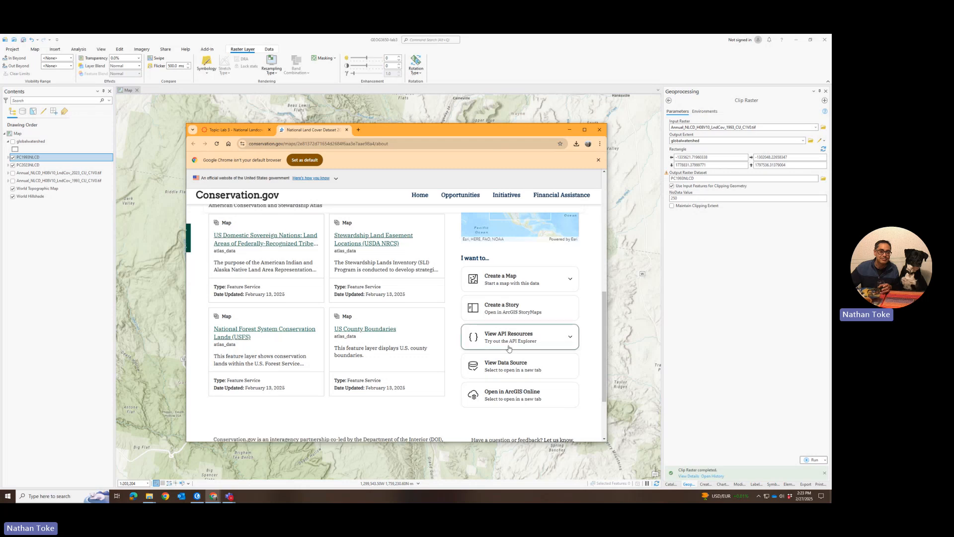
pyautogui.click(504, 400)
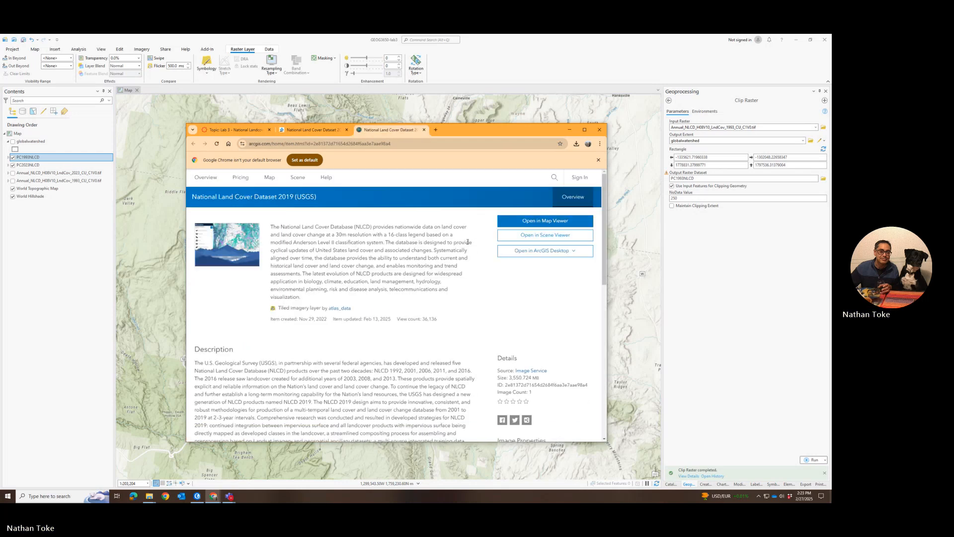
# Copy the link address of the dataset's Image Service source from its item details
pyautogui.scroll(-3, 468, 242)
pyautogui.scroll(3, 468, 242)
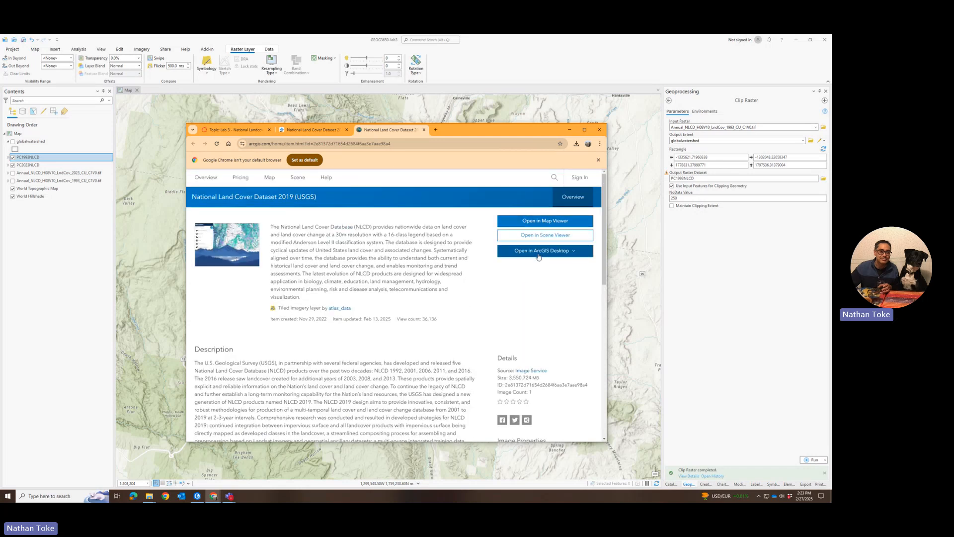
pyautogui.click(543, 251)
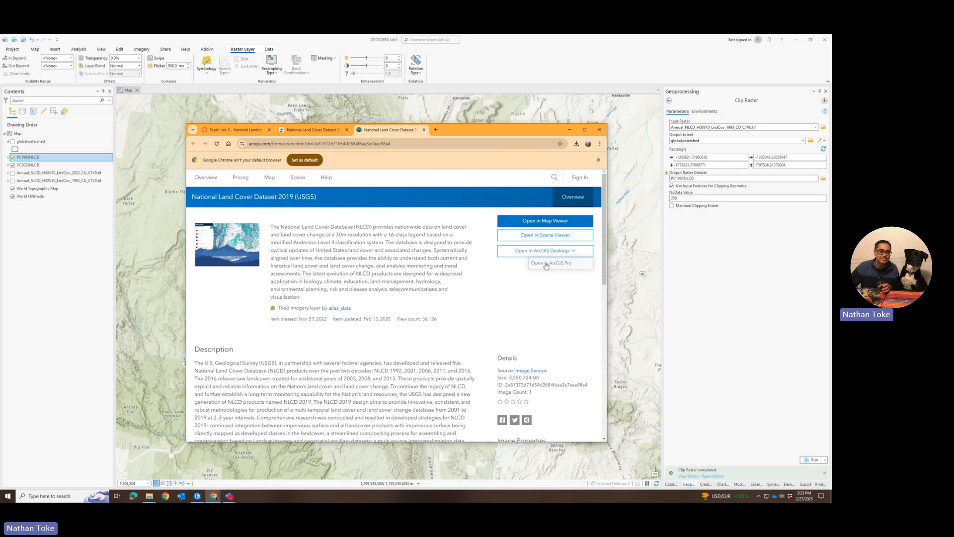
pyautogui.click(437, 273)
pyautogui.scroll(-2, 498, 317)
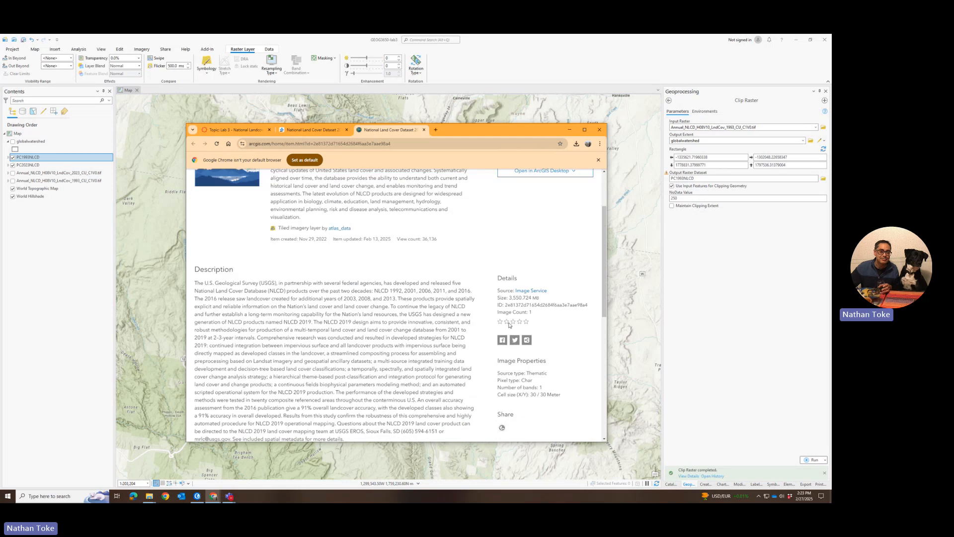
pyautogui.scroll(-1, 509, 325)
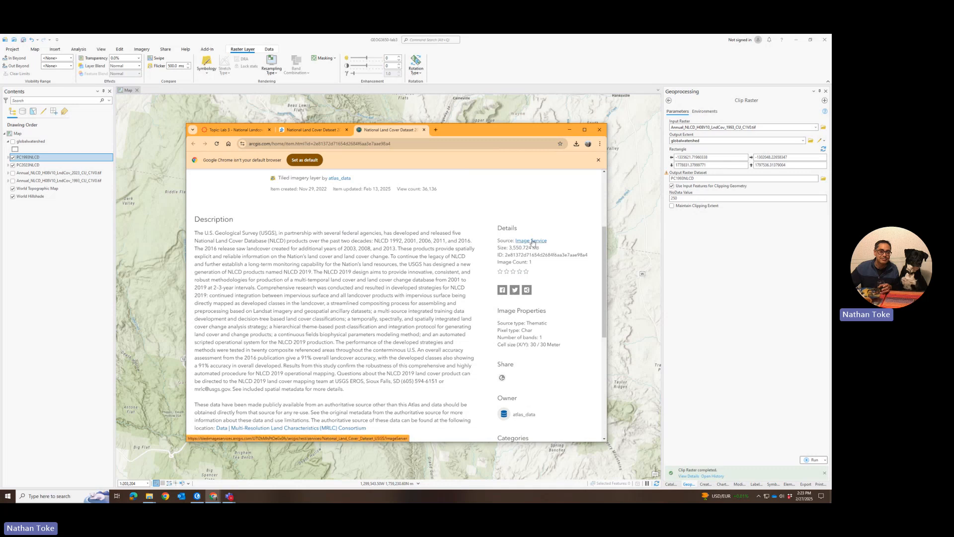
pyautogui.rightClick(533, 243)
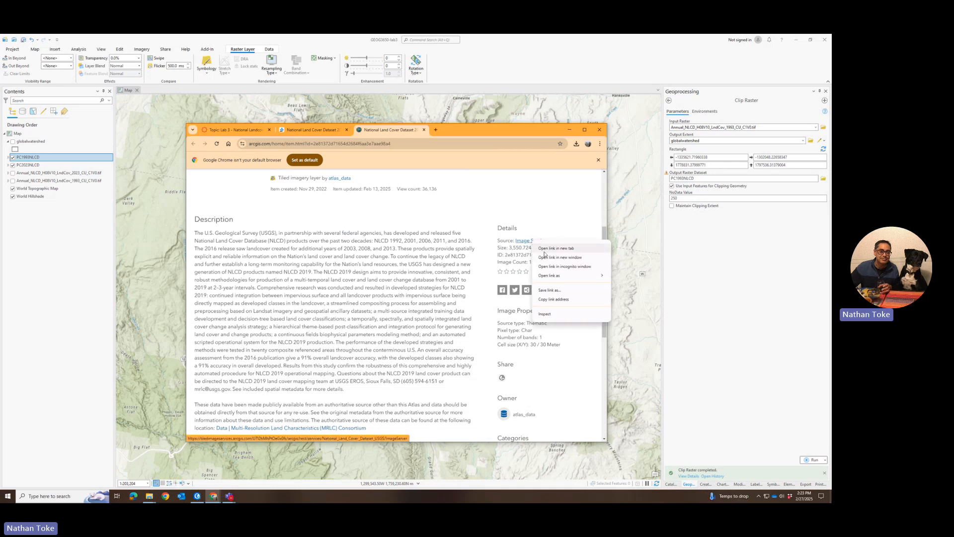
pyautogui.click(555, 299)
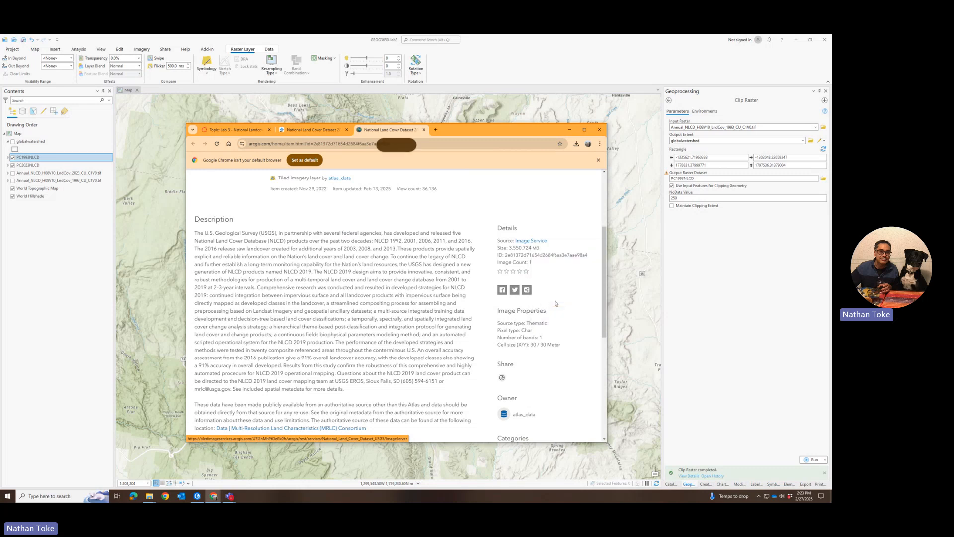
# Switch back to ArcGIS Pro and add the land cover image service to the map from the copied URL path
pyautogui.click(183, 75)
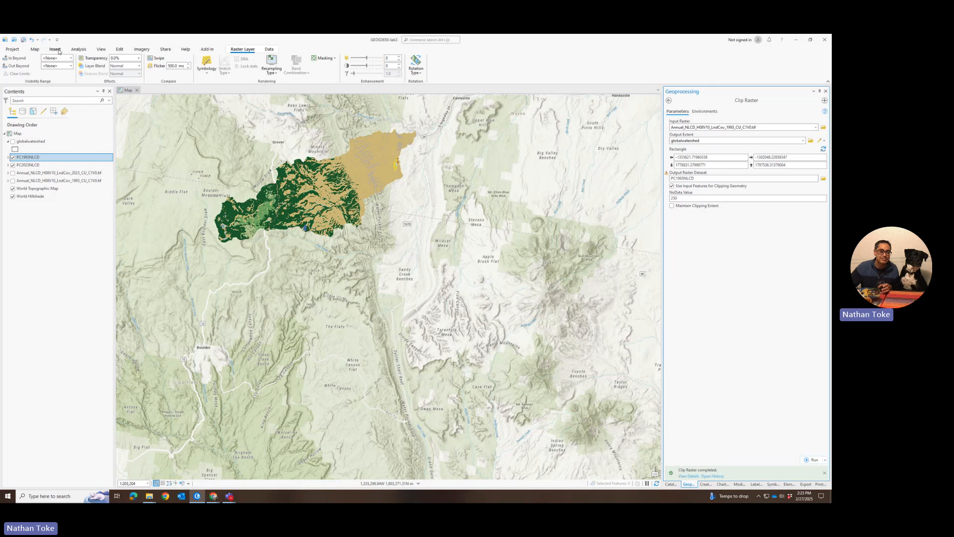
pyautogui.click(35, 49)
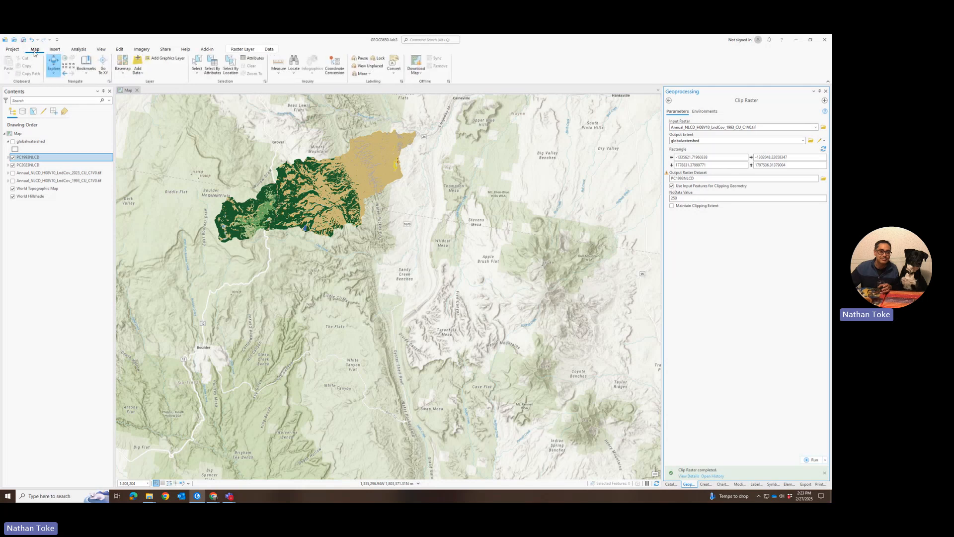
pyautogui.click(137, 70)
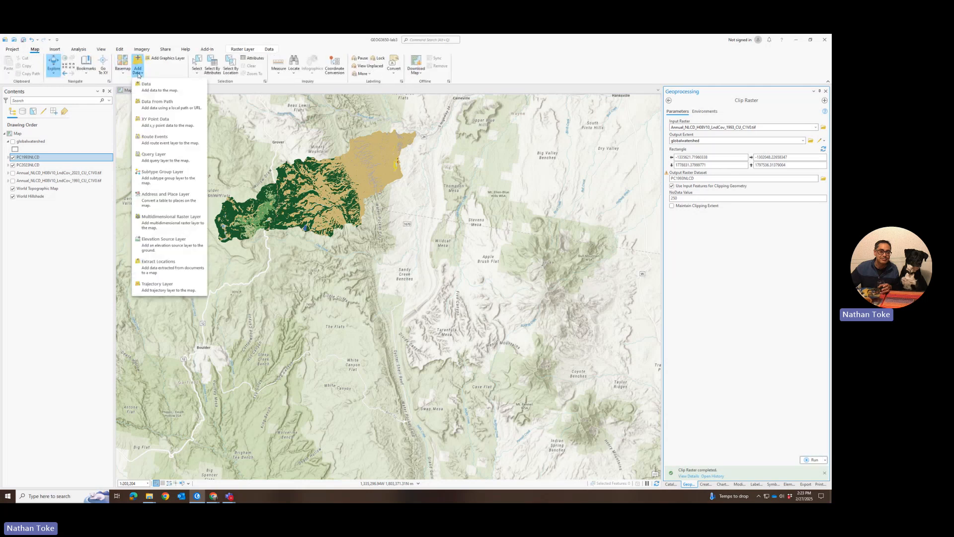
pyautogui.click(156, 112)
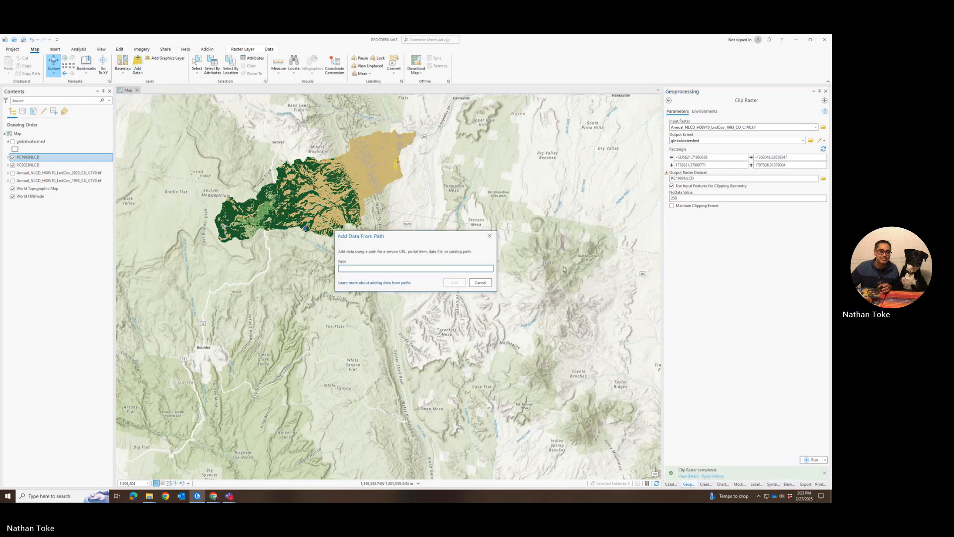
pyautogui.rightClick(345, 268)
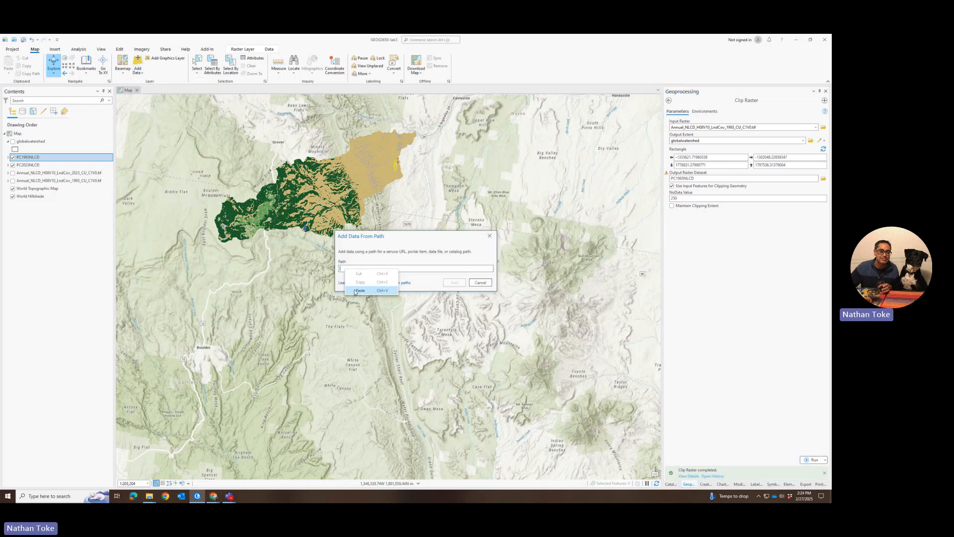
pyautogui.click(360, 292)
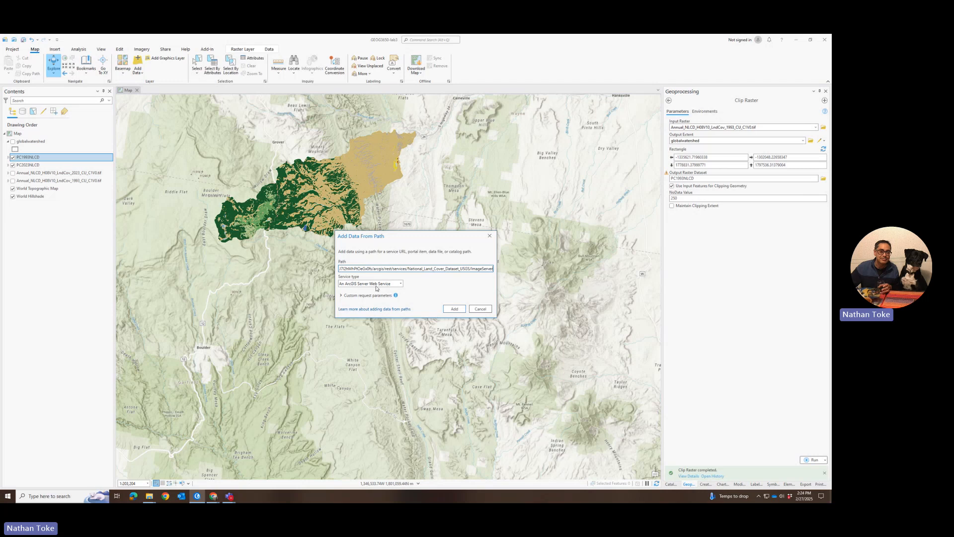
pyautogui.click(454, 310)
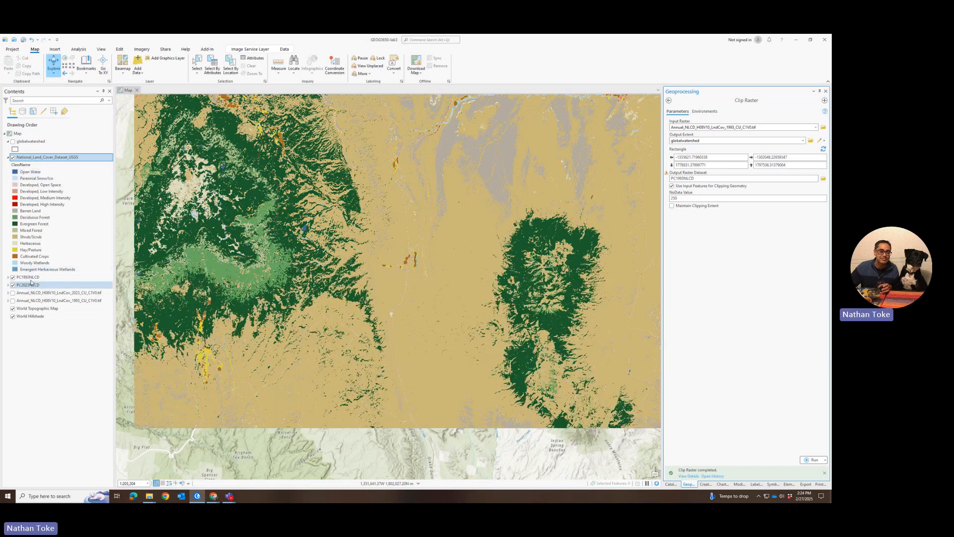
# Move the streamed land cover layer below PC2023NLCD and rename it National_Land_Cover_Dataset_USGS2019
pyautogui.moveTo(38, 159)
pyautogui.mouseDown()
pyautogui.moveTo(58, 304)
pyautogui.moveTo(57, 293)
pyautogui.mouseUp()
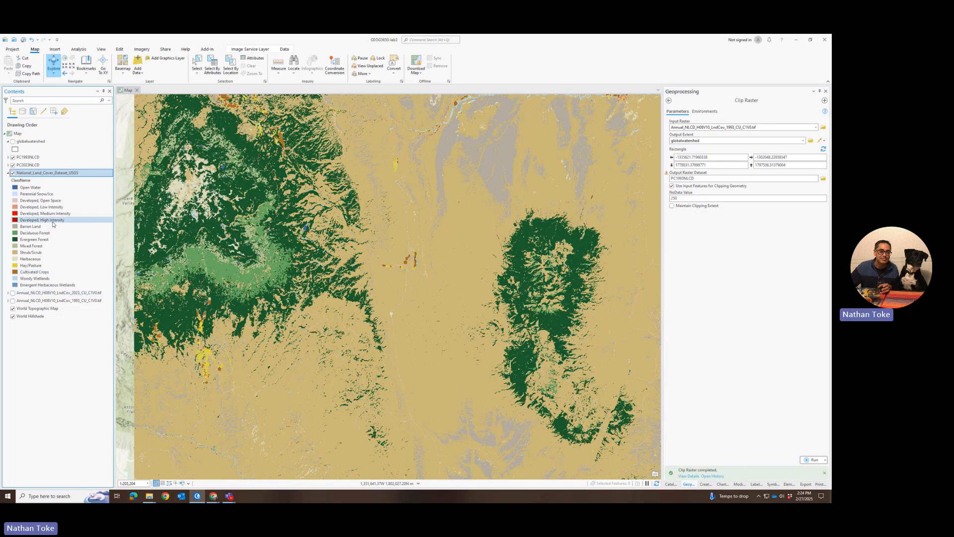
pyautogui.click(44, 175)
pyautogui.click(91, 173)
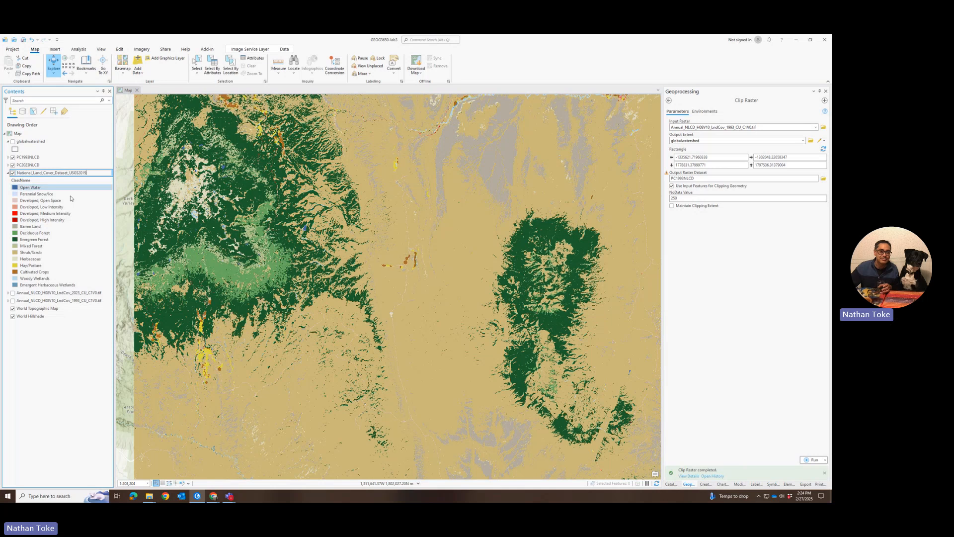
pyautogui.click(45, 194)
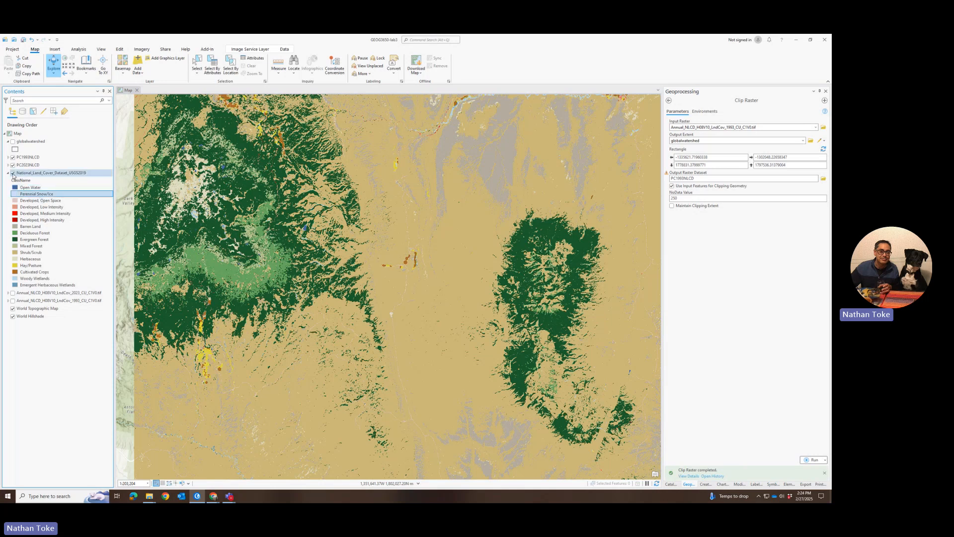
# Hide the National_Land_Cover_Dataset_USGS2019 layer and expand the PC2023NLCD legend
pyautogui.click(13, 173)
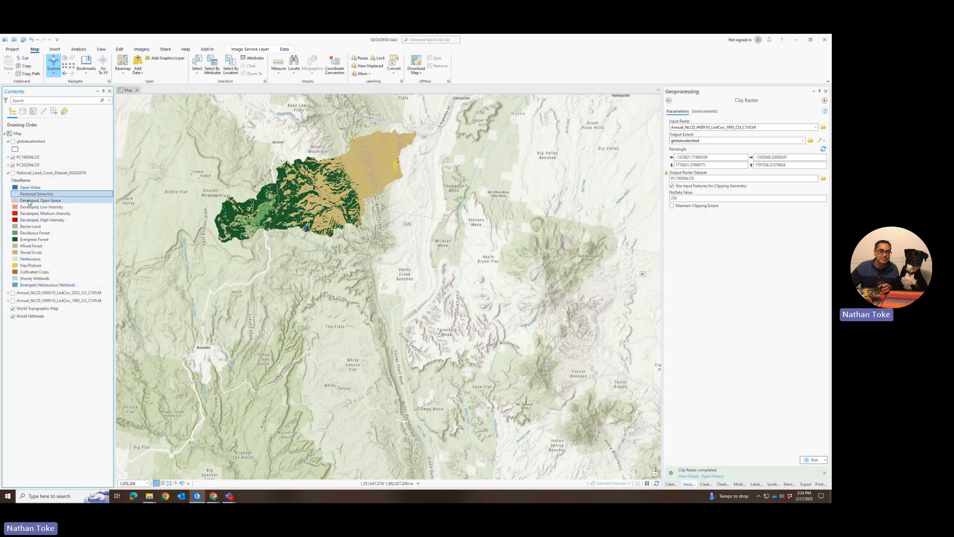
pyautogui.click(9, 165)
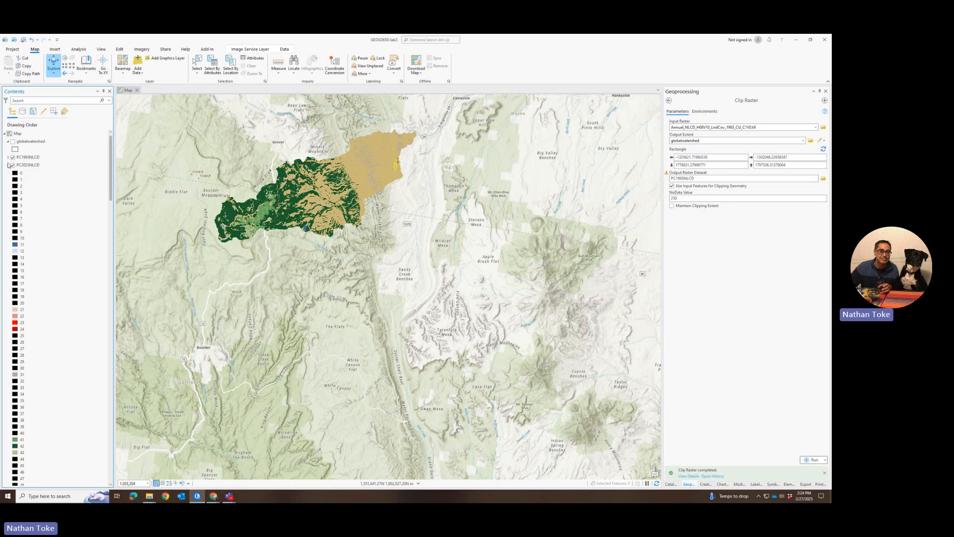
# Collapse the PC2023NLCD legend, symbolize PC1993NLCD by unique values with a built raster attribute table, and expand its legend
pyautogui.click(8, 165)
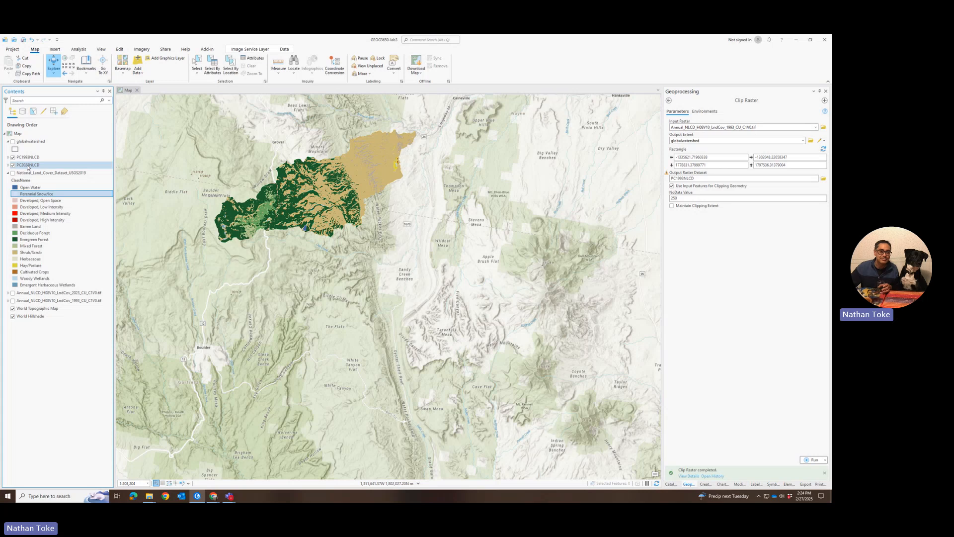
pyautogui.click(27, 166)
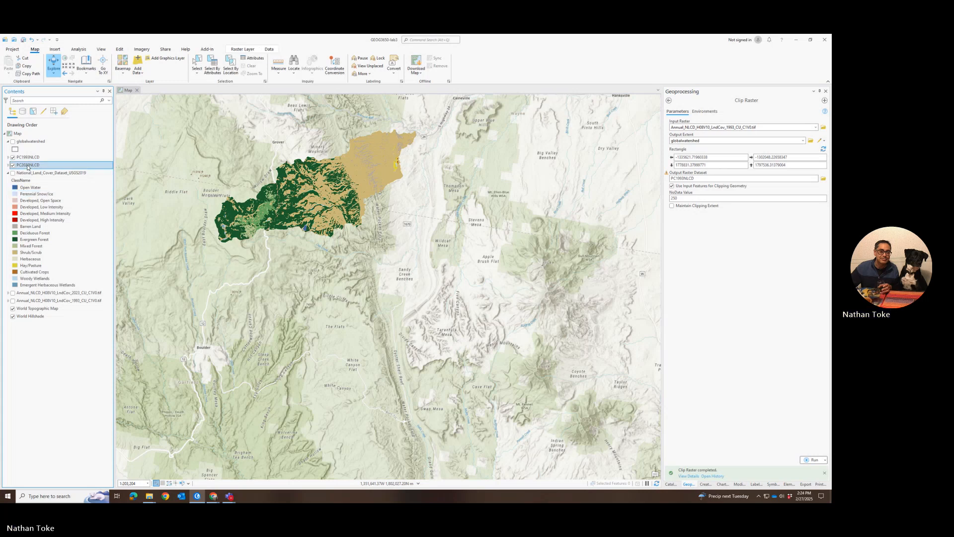
pyautogui.rightClick(23, 157)
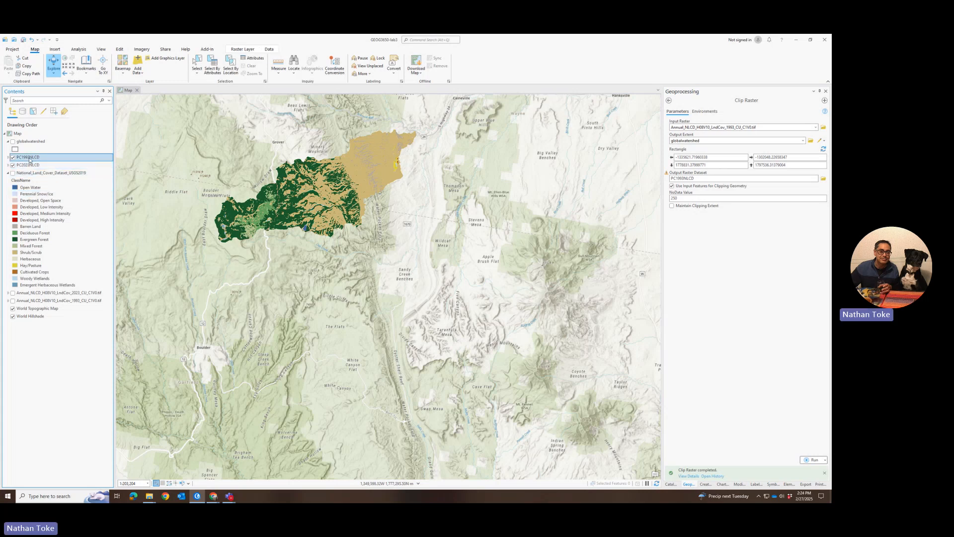
pyautogui.click(40, 273)
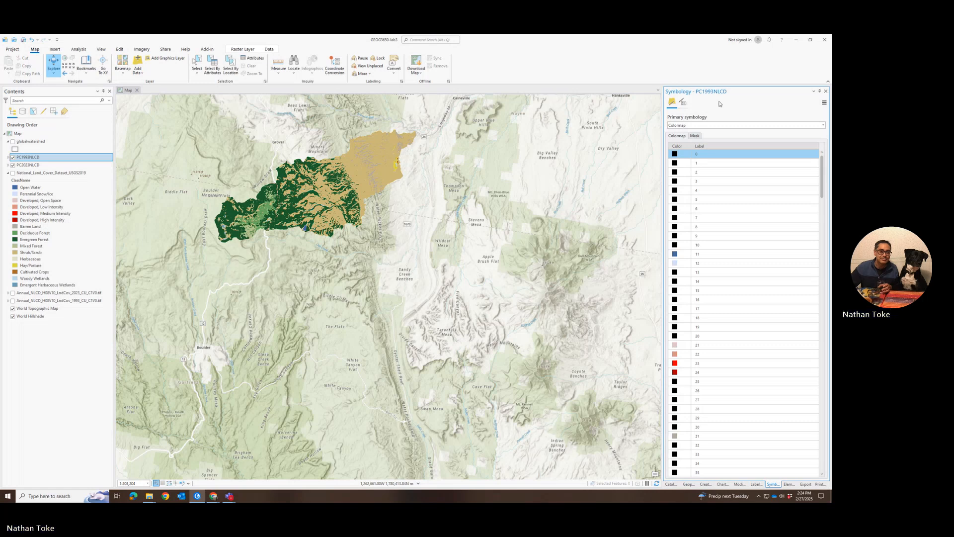
pyautogui.click(705, 127)
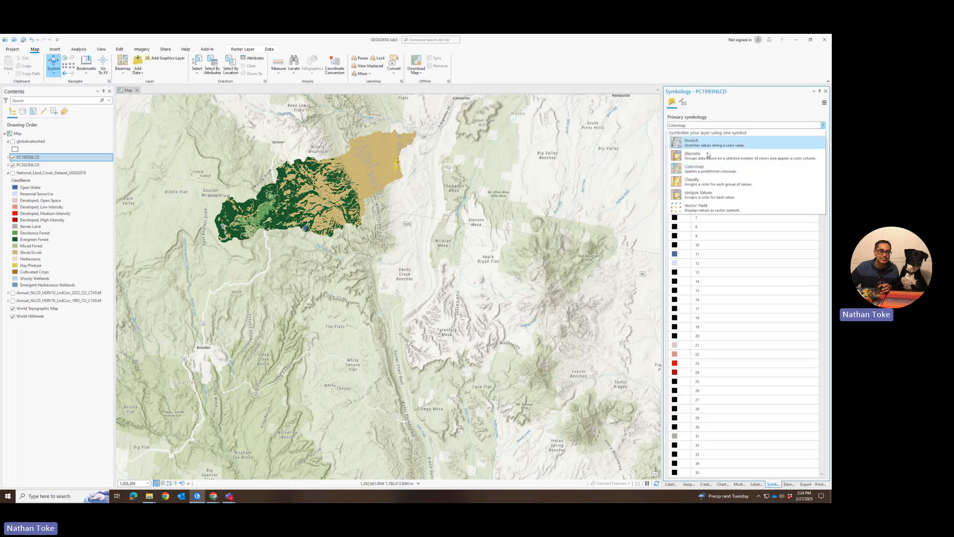
pyautogui.click(704, 197)
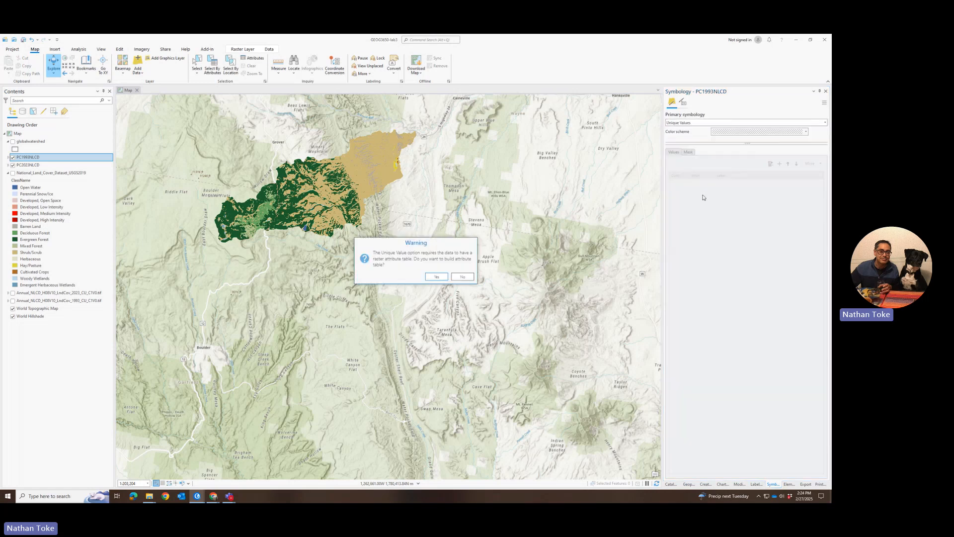
pyautogui.click(436, 278)
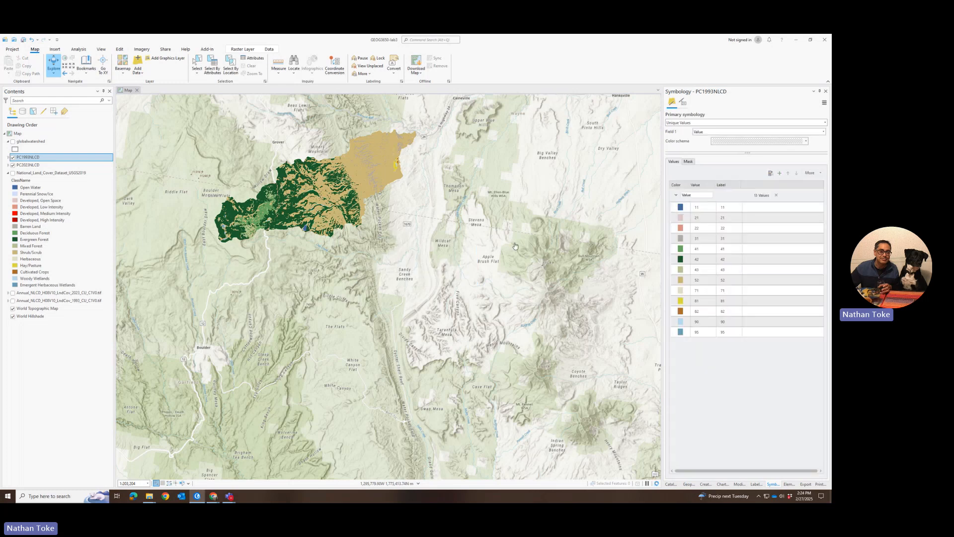
pyautogui.click(11, 158)
pyautogui.click(8, 157)
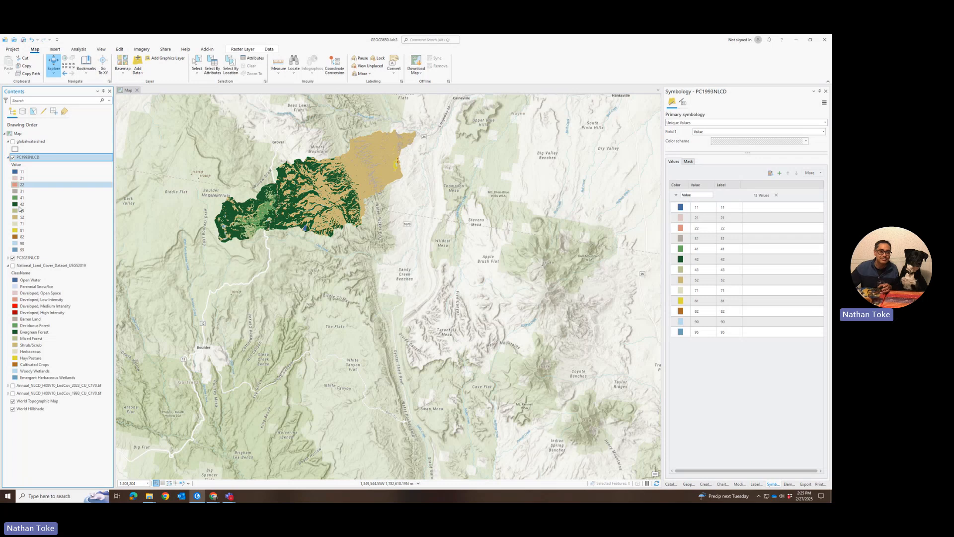
# Symbolize PC2023NLCD by unique values, building its raster attribute table, and expand its legend
pyautogui.click(43, 257)
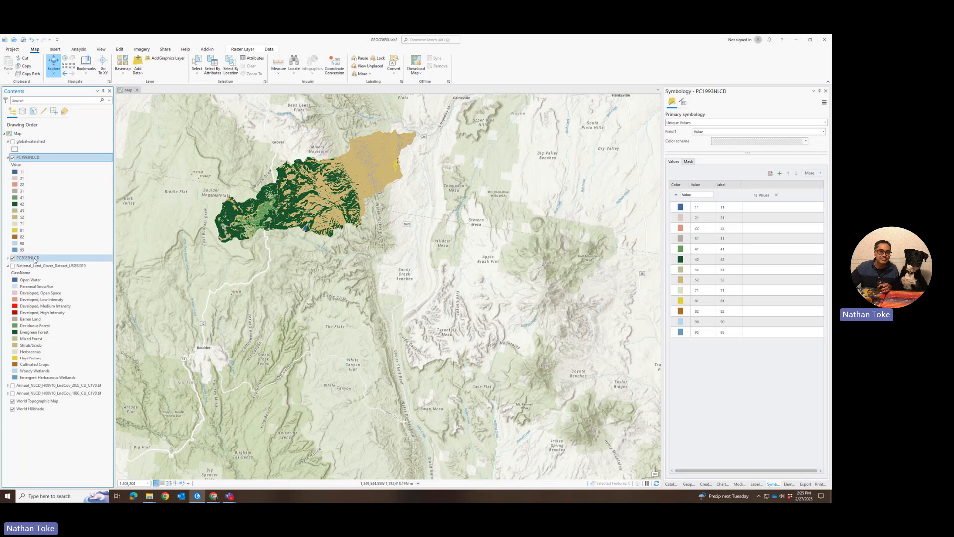
pyautogui.click(716, 126)
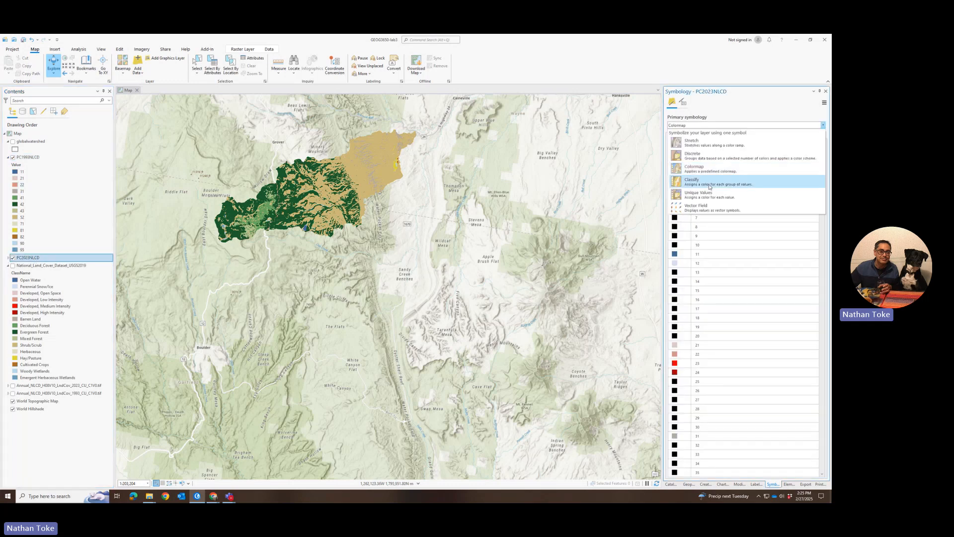
pyautogui.click(709, 195)
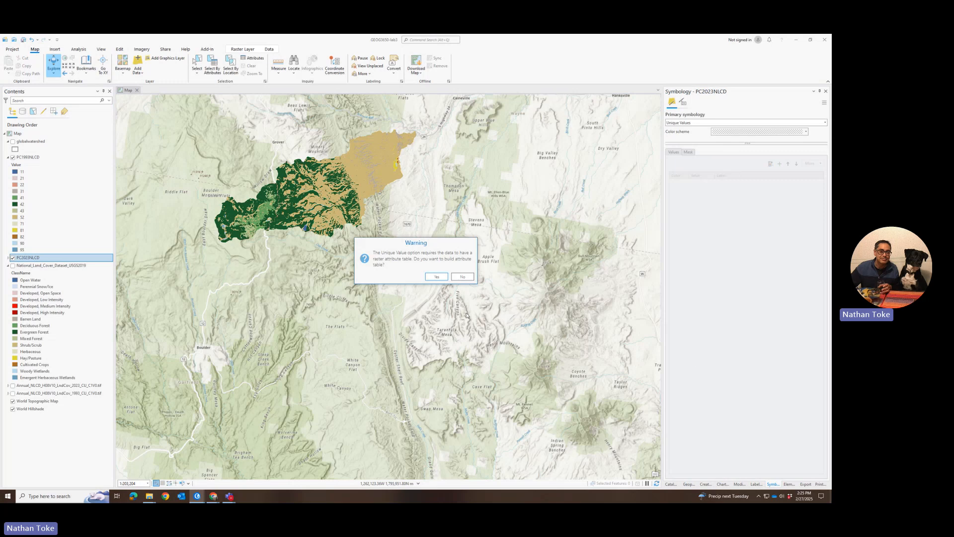
pyautogui.click(437, 276)
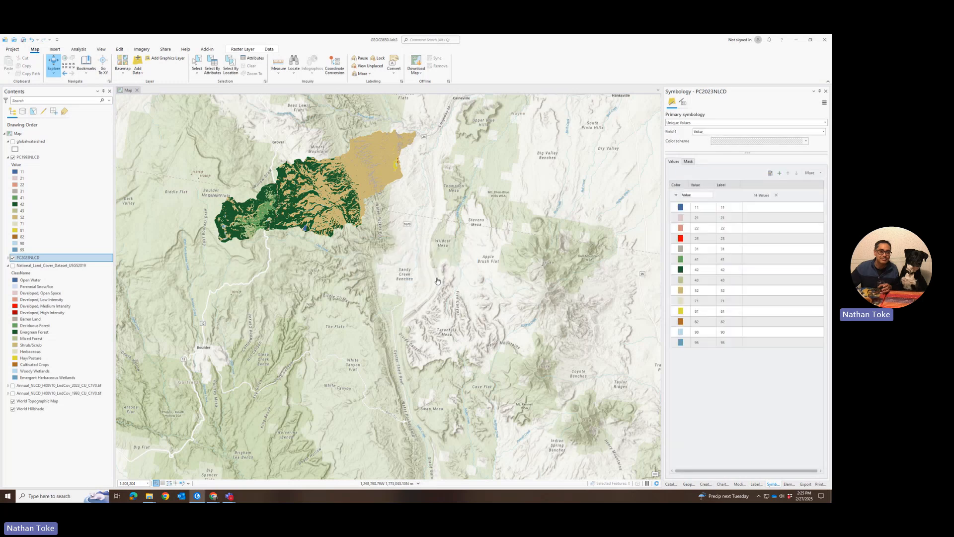
pyautogui.click(8, 258)
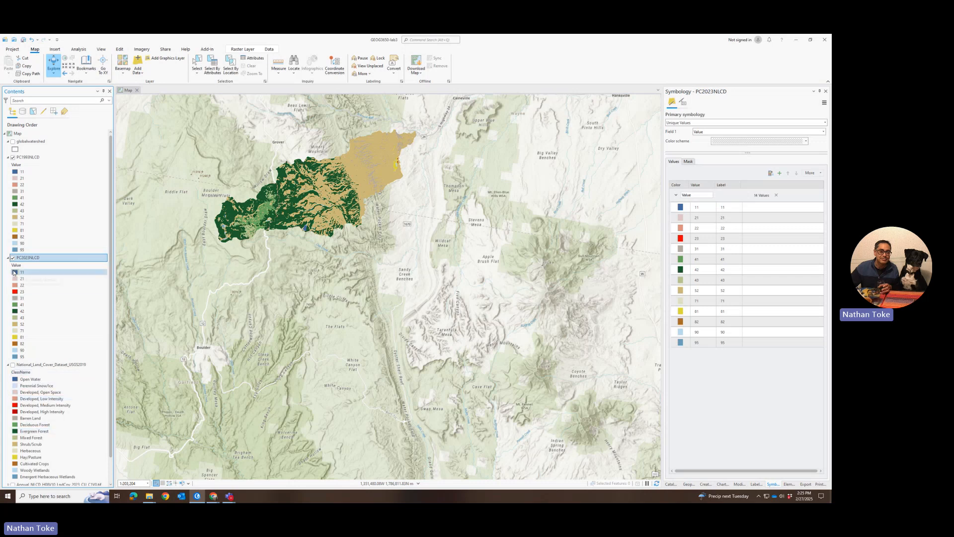
# Label value 11 of PC2023NLCD as Open Water
pyautogui.doubleClick(724, 207)
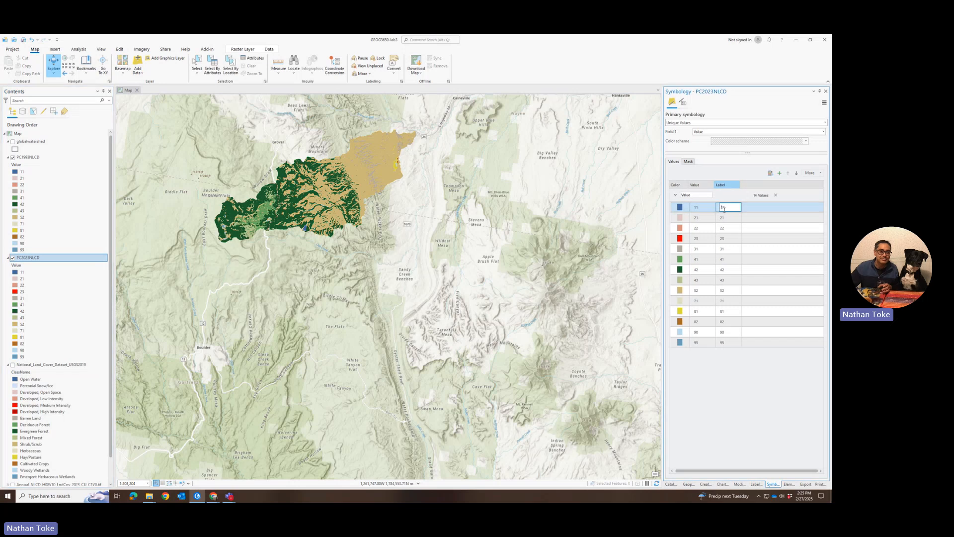
pyautogui.doubleClick(725, 209)
pyautogui.write('Open Water')
pyautogui.press('Return')
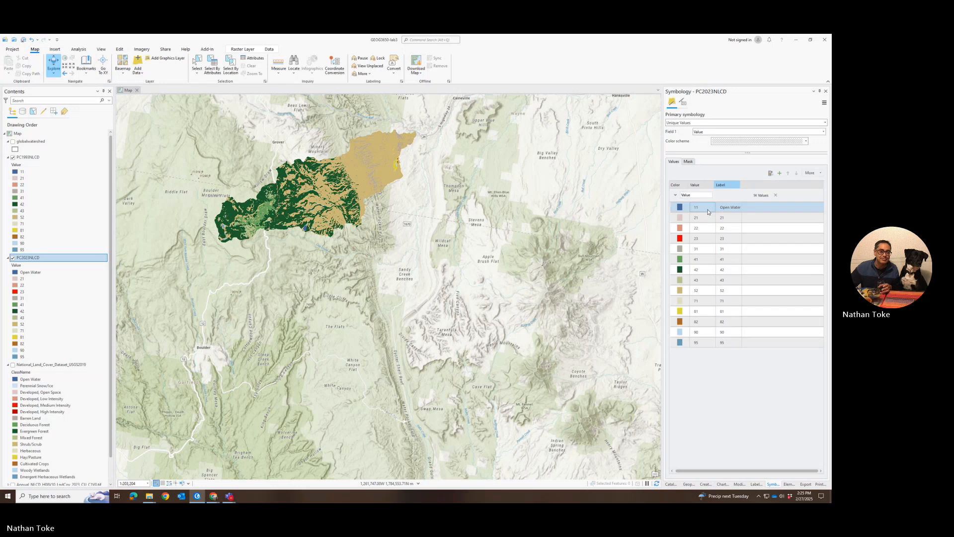
# Label value 21 of PC2023NLCD as Developed, Open Space
pyautogui.doubleClick(724, 217)
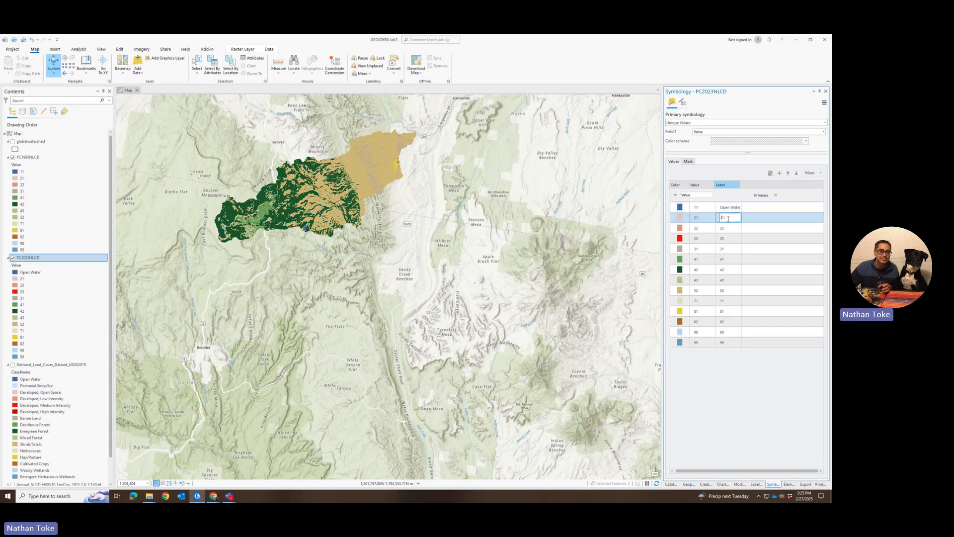
pyautogui.moveTo(731, 219); pyautogui.dragTo(718, 225)
pyautogui.write('op')
pyautogui.write('pace')
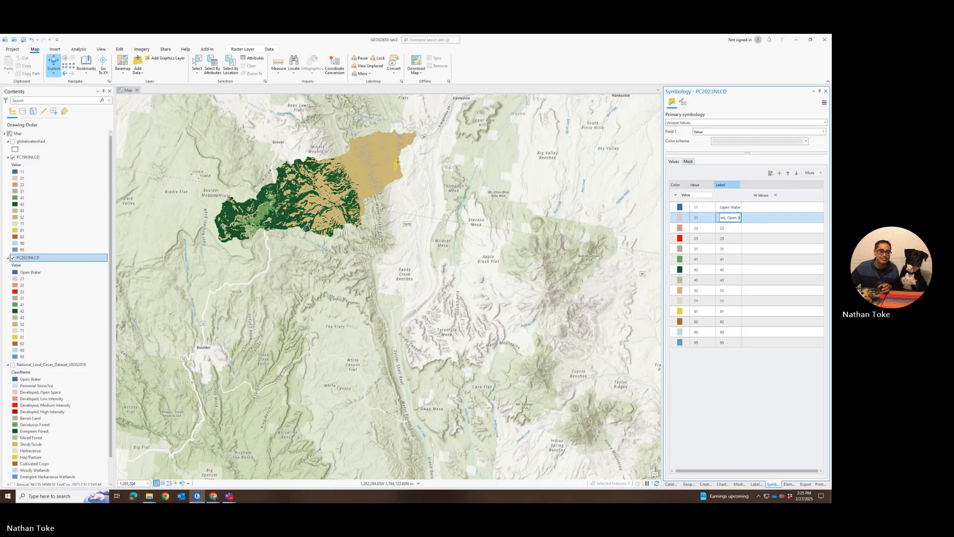
pyautogui.press('Return')
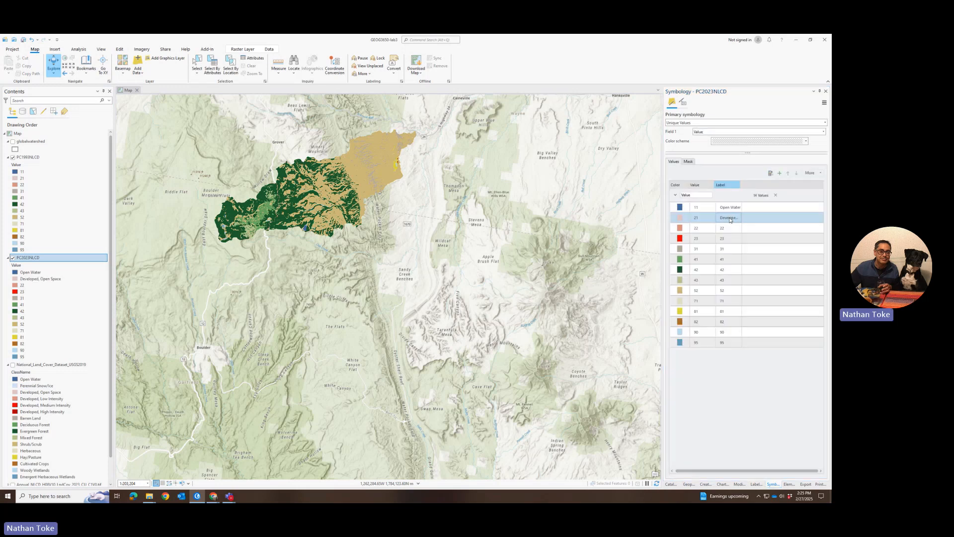
pyautogui.click(723, 228)
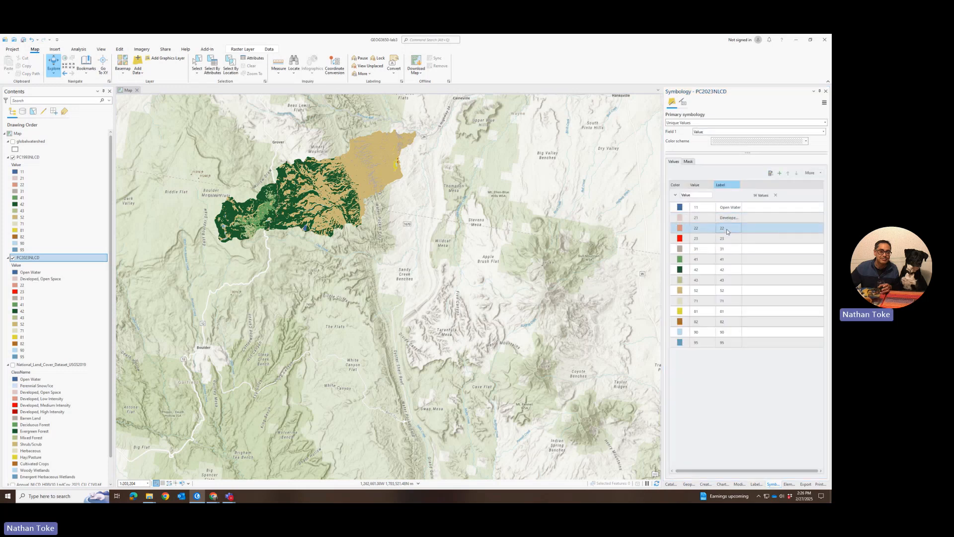
pyautogui.click(723, 229)
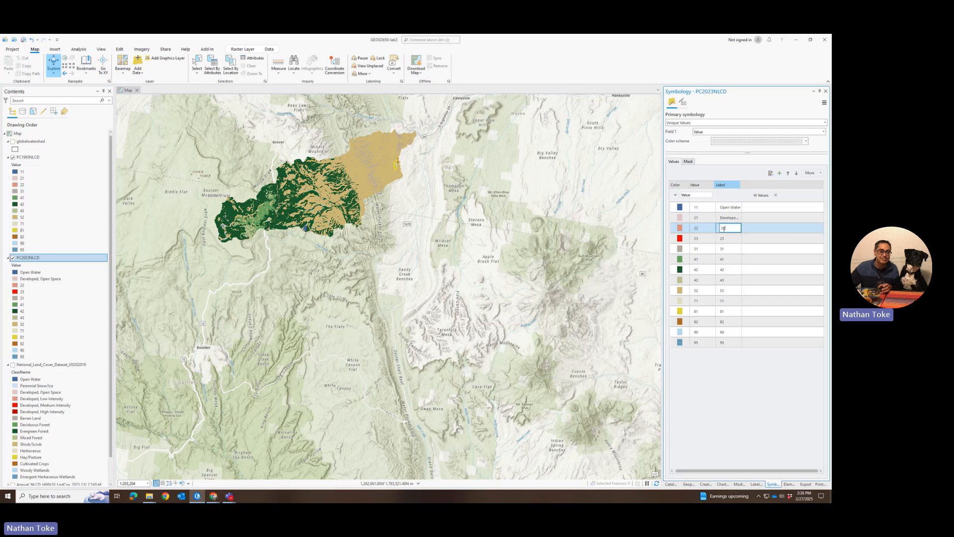
pyautogui.doubleClick(719, 232)
pyautogui.click(824, 102)
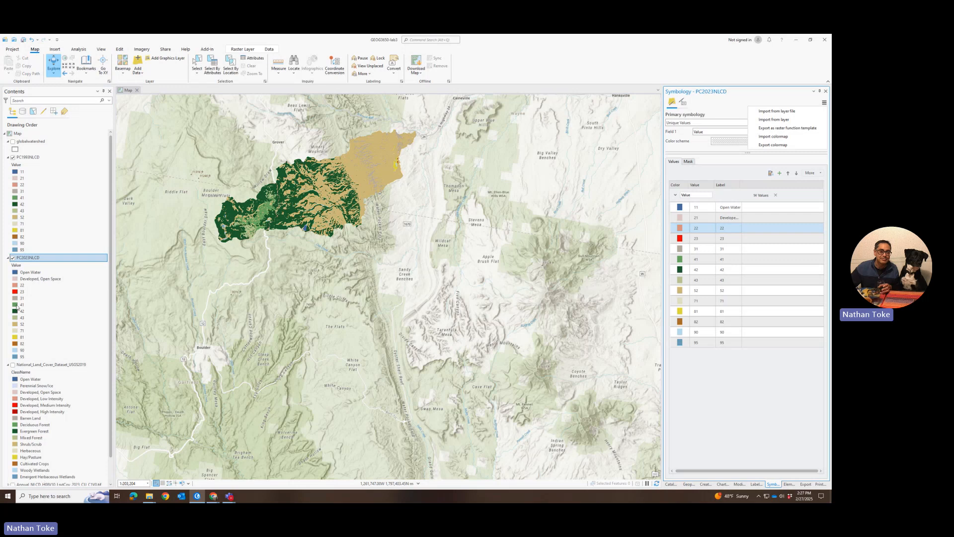
# Collapse the National_Land_Cover_Dataset_USGS2019 legend and move PC2023NLCD above PC1993NLCD in the drawing order
pyautogui.click(9, 364)
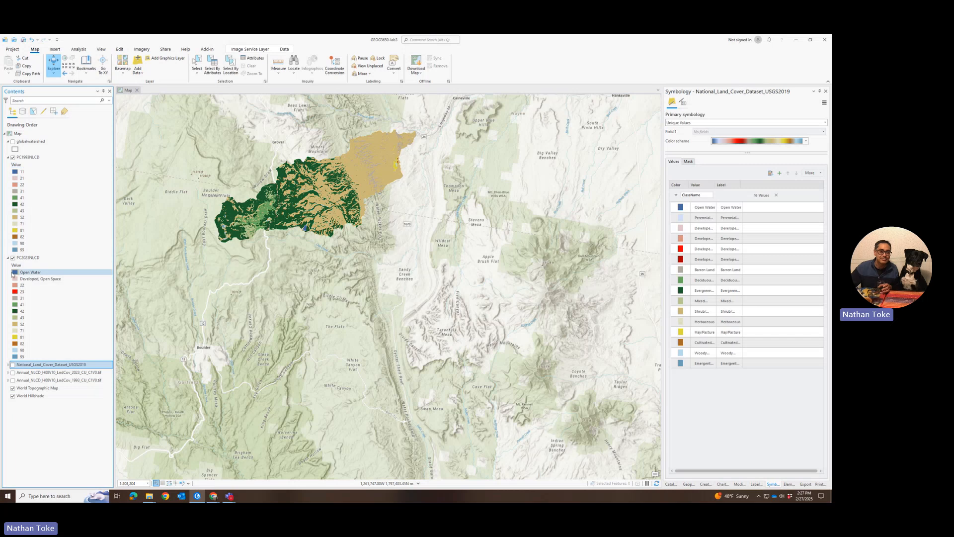
pyautogui.moveTo(23, 259); pyautogui.dragTo(45, 158)
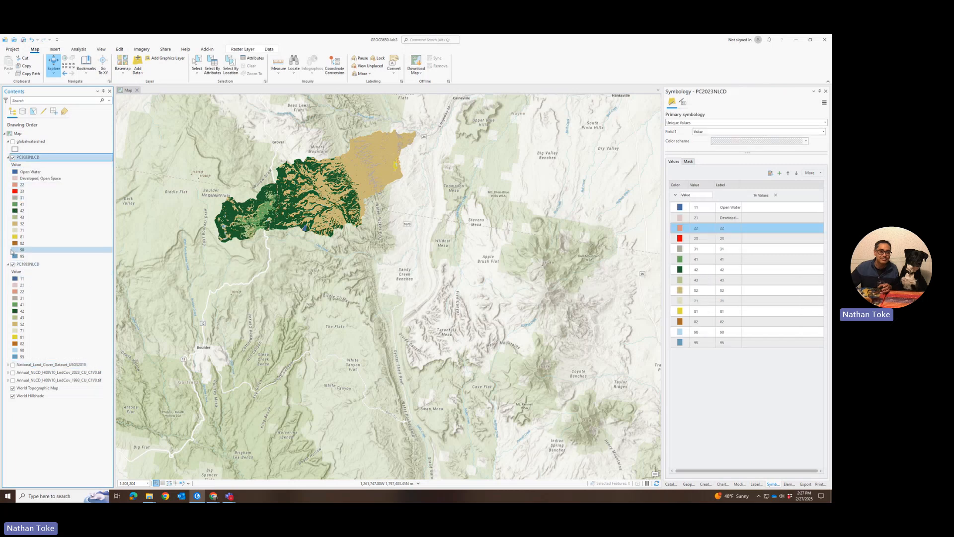
# Compare 2023 and 1993 land cover in the eastern watershed by toggling PC2023NLCD's visibility, with the 2019 legend expanded as class reference
pyautogui.scroll(4, 348, 149)
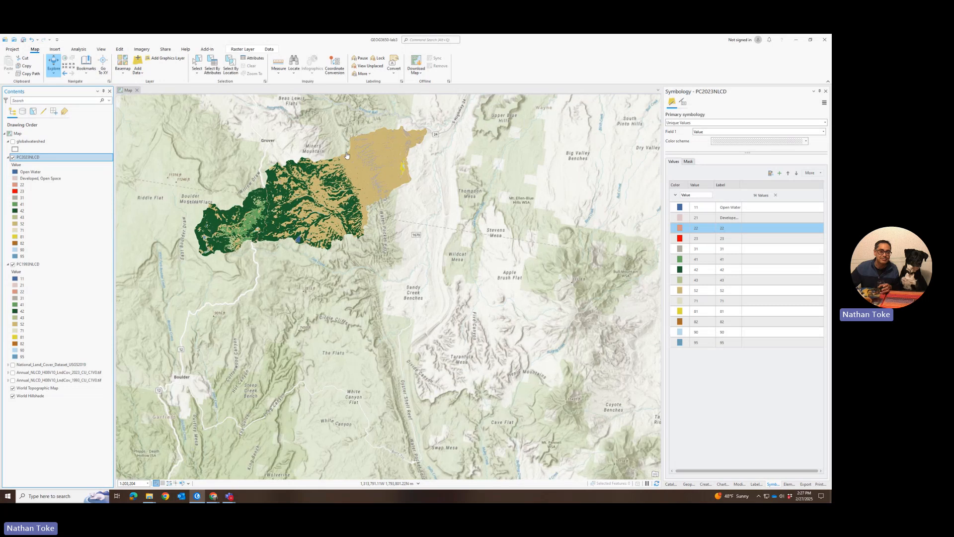
pyautogui.scroll(2, 414, 253)
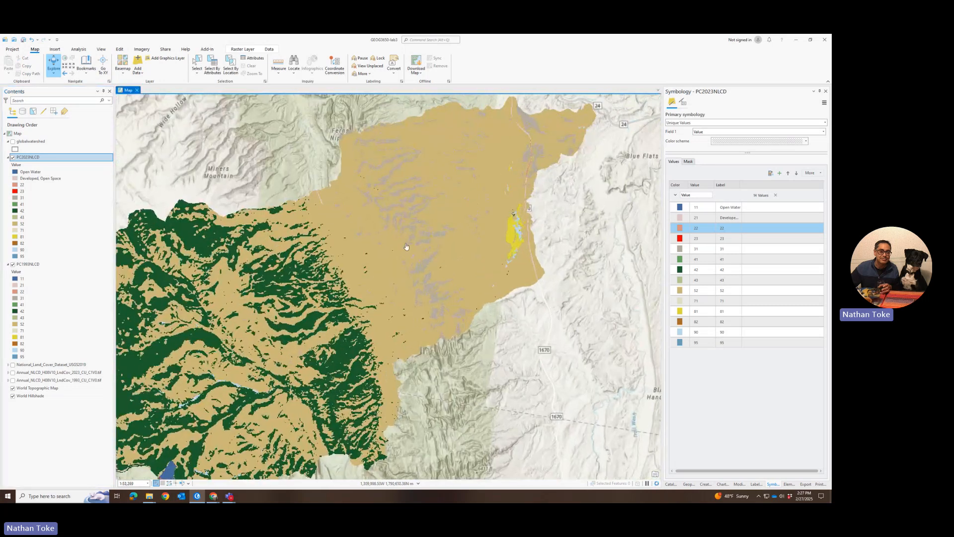
pyautogui.click(12, 157)
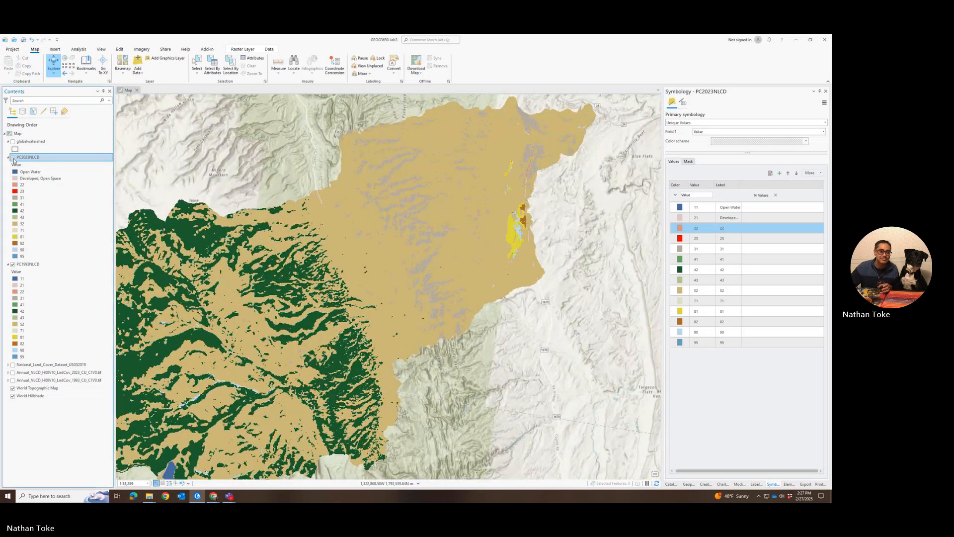
pyautogui.click(14, 158)
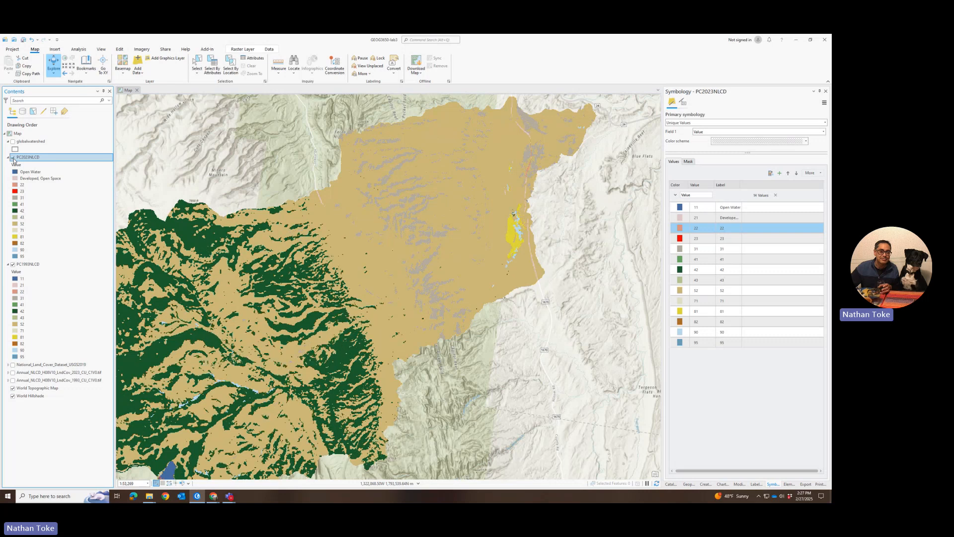
pyautogui.click(14, 158)
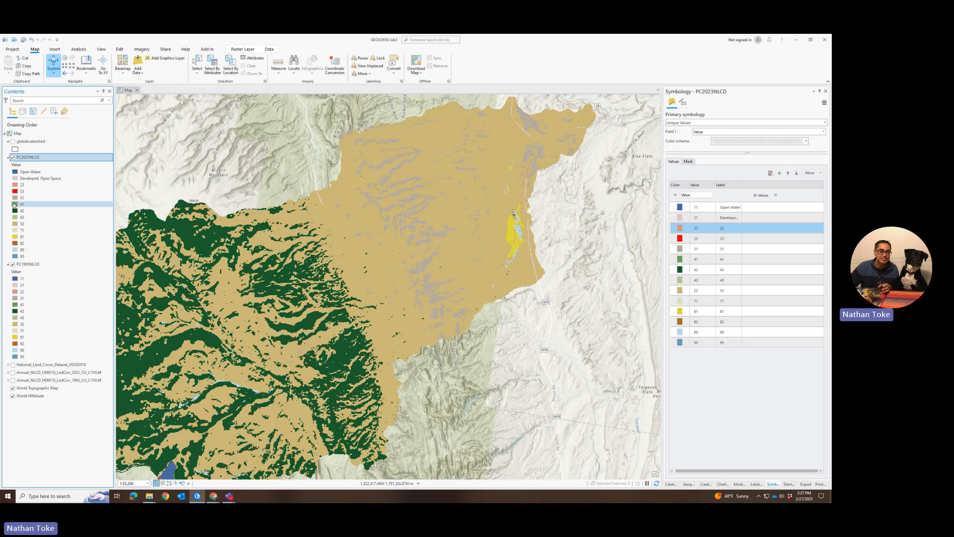
pyautogui.click(8, 365)
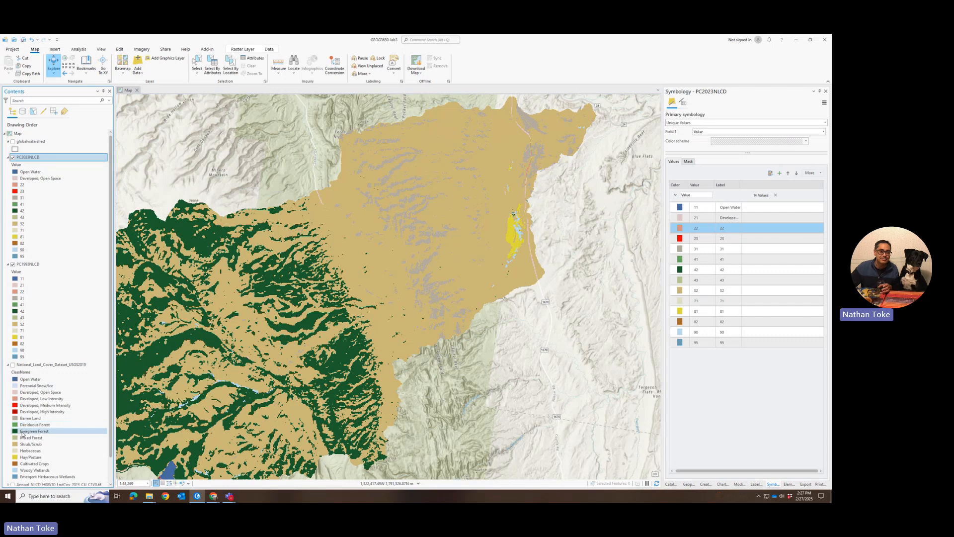
pyautogui.click(12, 157)
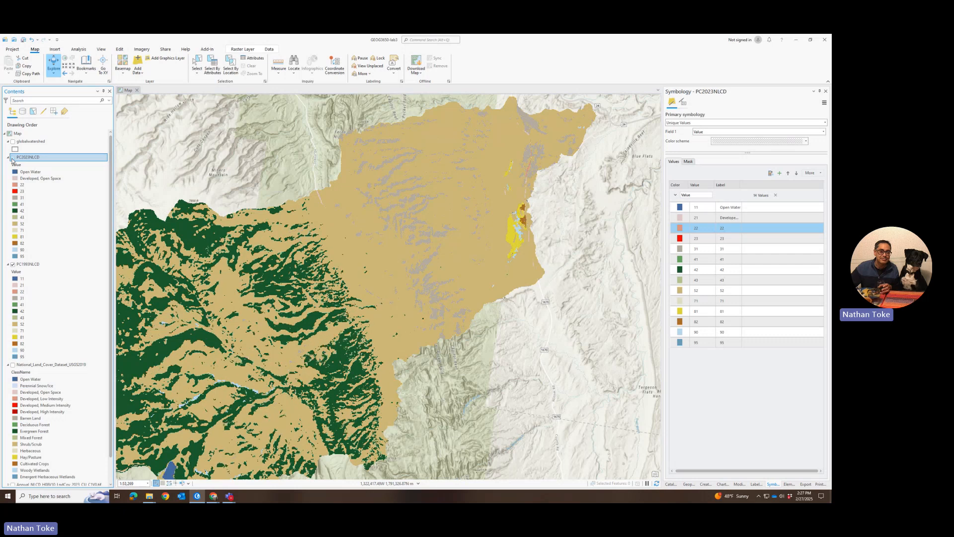
pyautogui.click(12, 157)
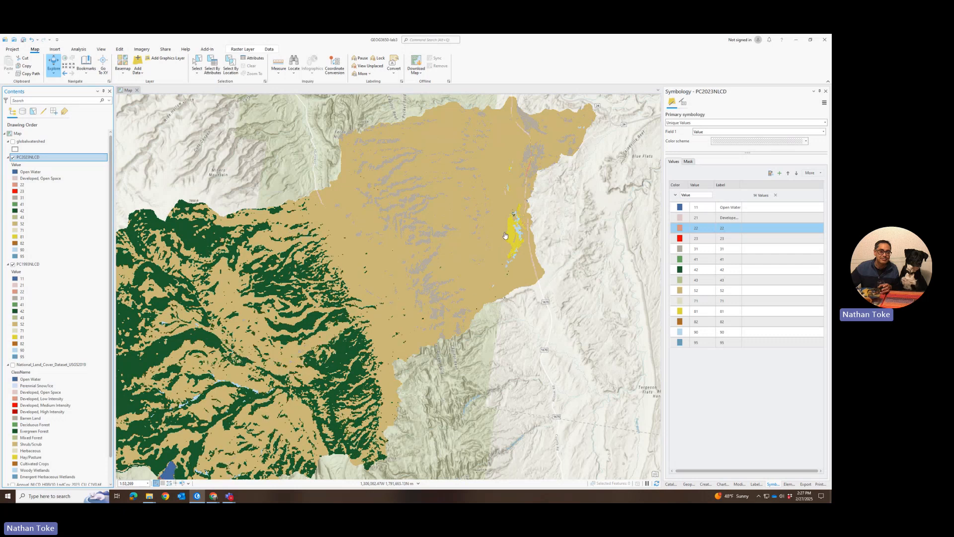
pyautogui.click(13, 157)
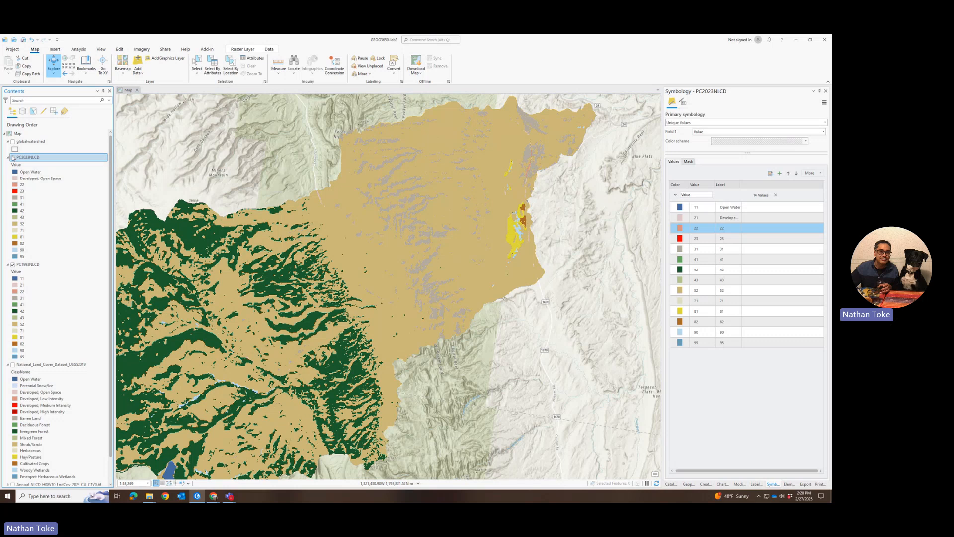
pyautogui.click(13, 158)
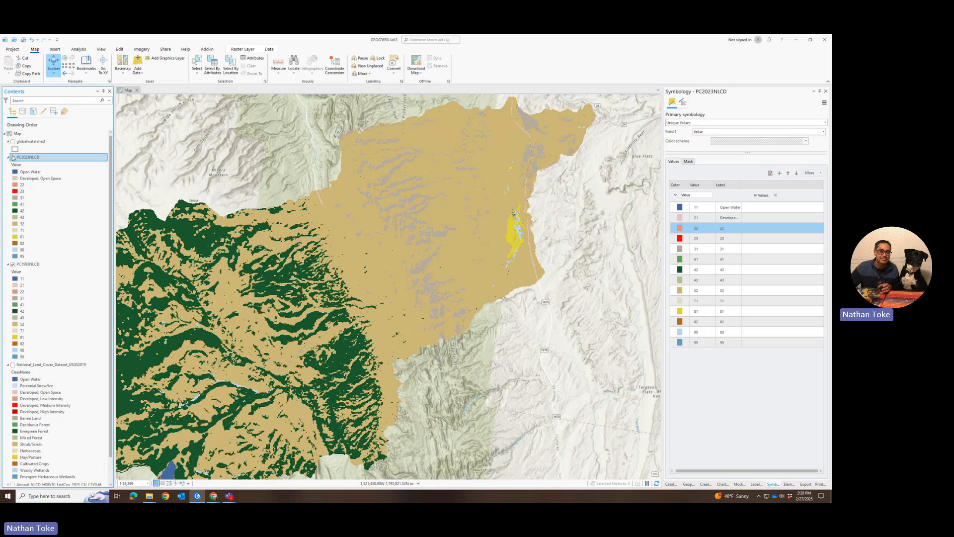
pyautogui.click(13, 157)
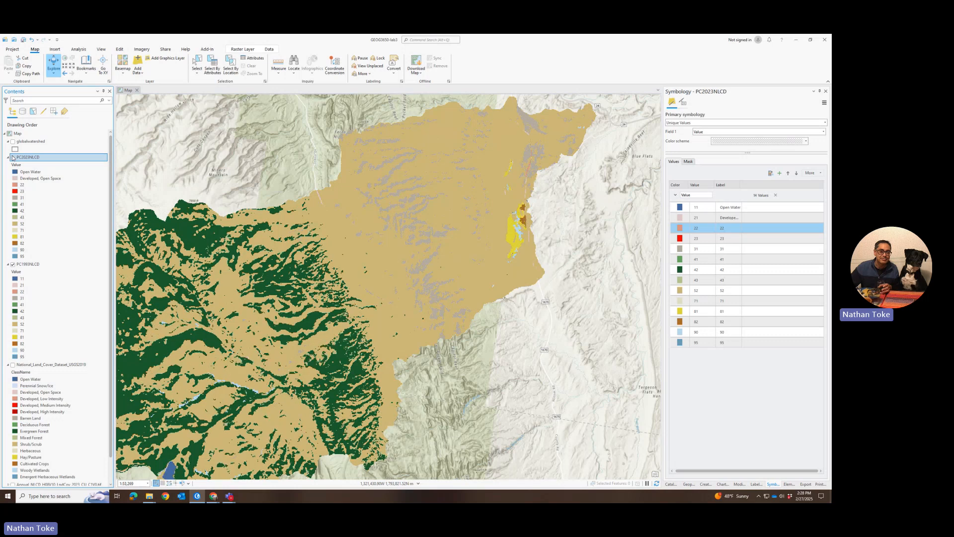
pyautogui.click(12, 157)
pyautogui.click(12, 158)
pyautogui.click(13, 157)
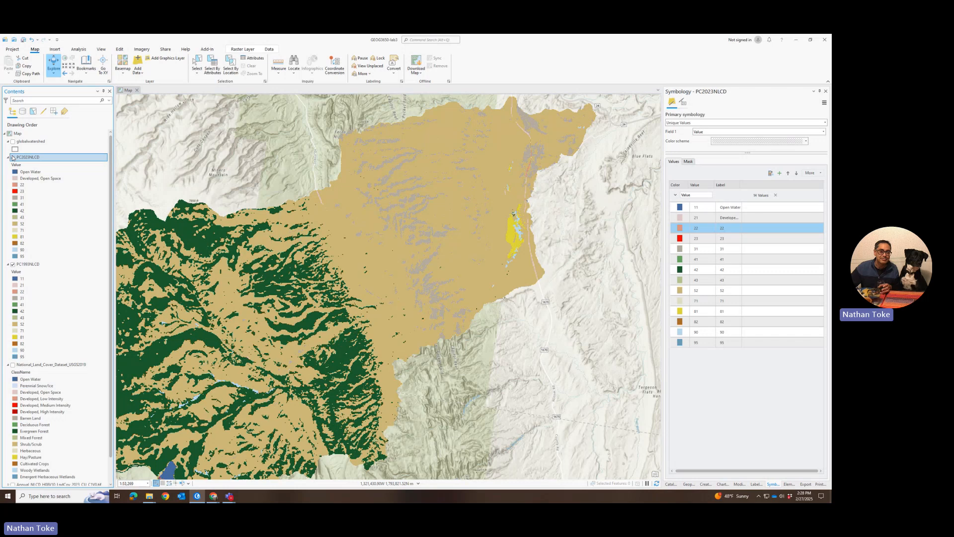
# Compare 2023 and 1993 land cover in the central watershed by repeatedly toggling PC2023NLCD's visibility over PC1993NLCD
pyautogui.click(12, 158)
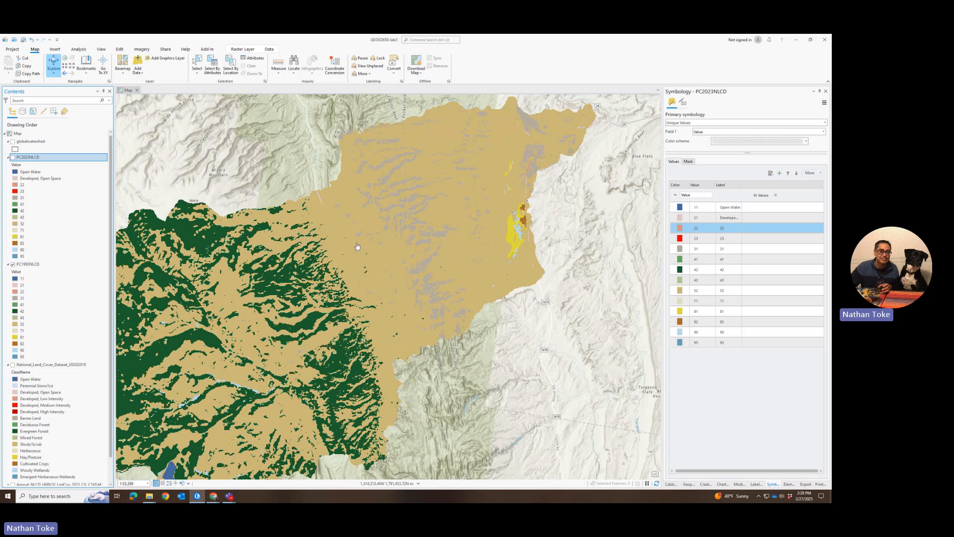
pyautogui.moveTo(349, 289); pyautogui.dragTo(540, 218)
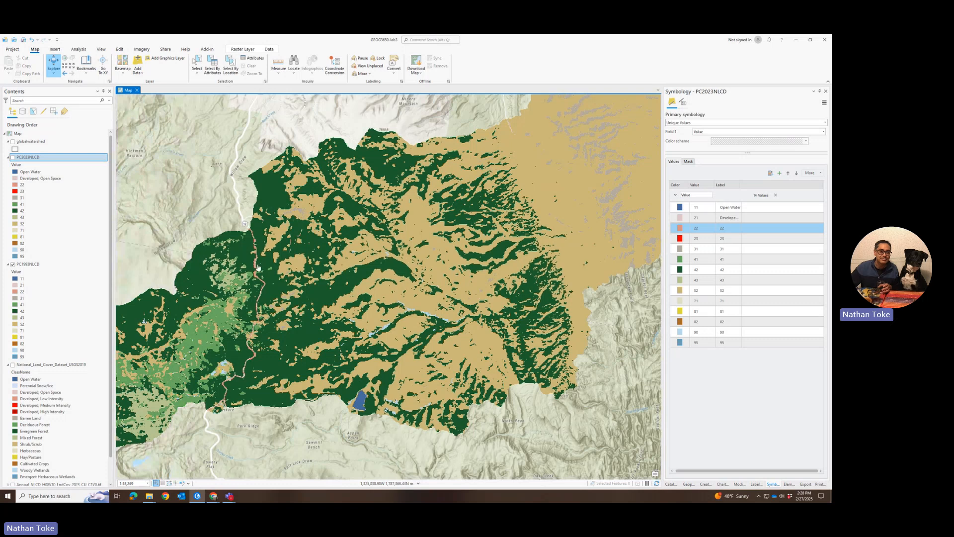
pyautogui.click(13, 157)
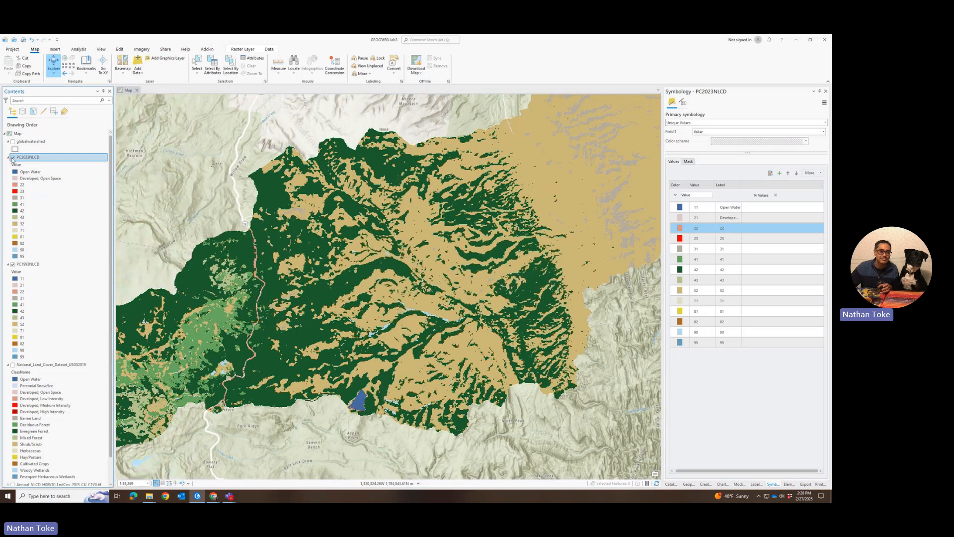
pyautogui.click(13, 158)
pyautogui.click(12, 158)
pyautogui.click(12, 158)
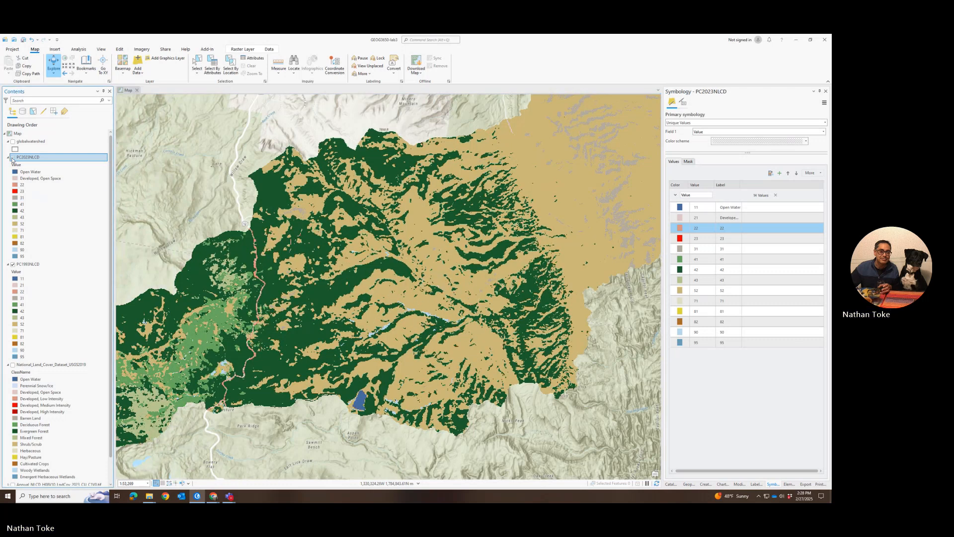
pyautogui.click(12, 158)
pyautogui.click(12, 157)
pyautogui.click(12, 157)
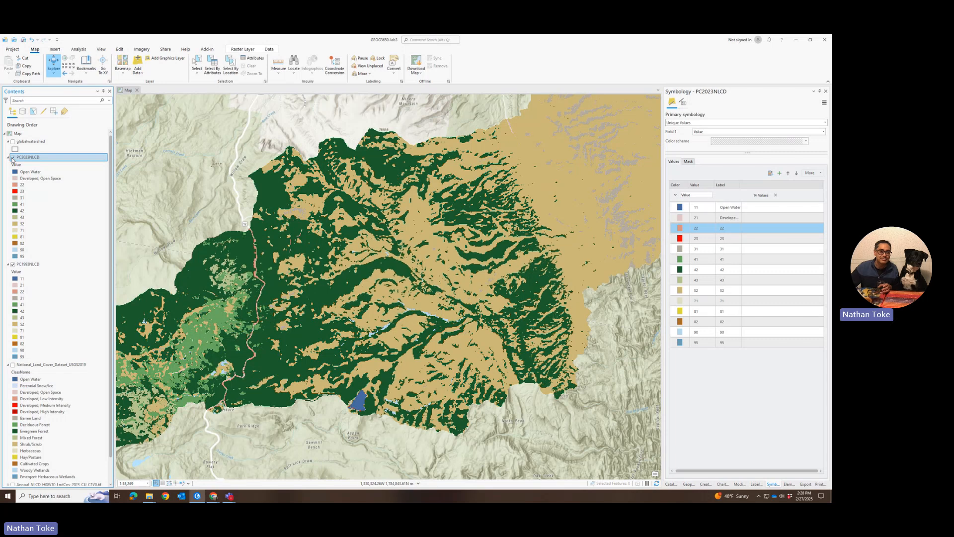
pyautogui.click(12, 158)
pyautogui.click(12, 158)
pyautogui.click(13, 158)
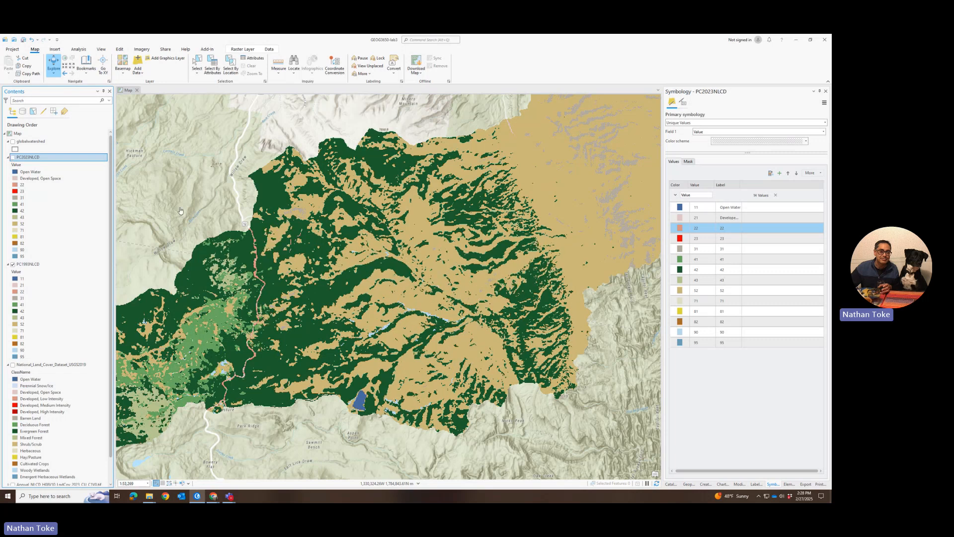
# Compare the two years in the western watershed by toggling PC2023NLCD, leaving it hidden, and bring the whole watershed into view
pyautogui.moveTo(289, 256); pyautogui.dragTo(447, 196)
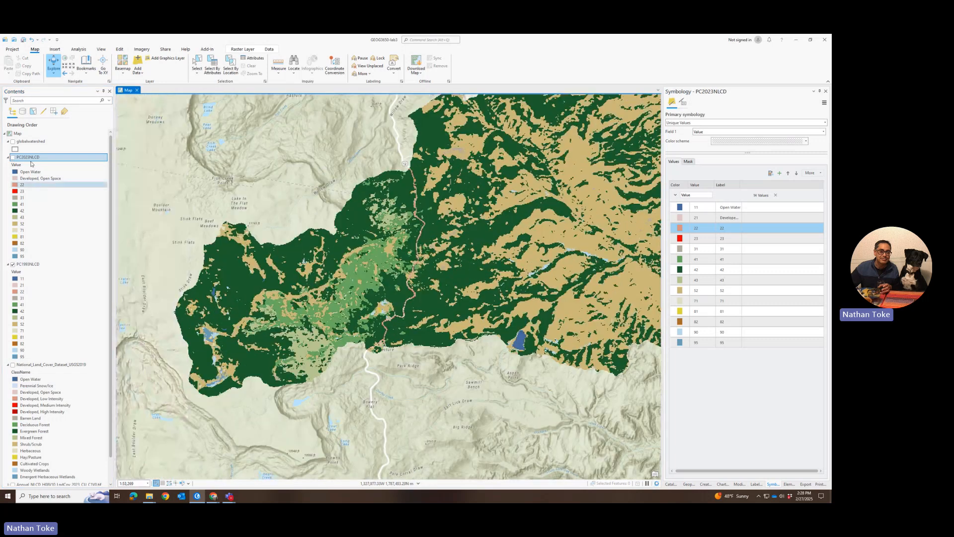
pyautogui.click(13, 158)
pyautogui.click(12, 158)
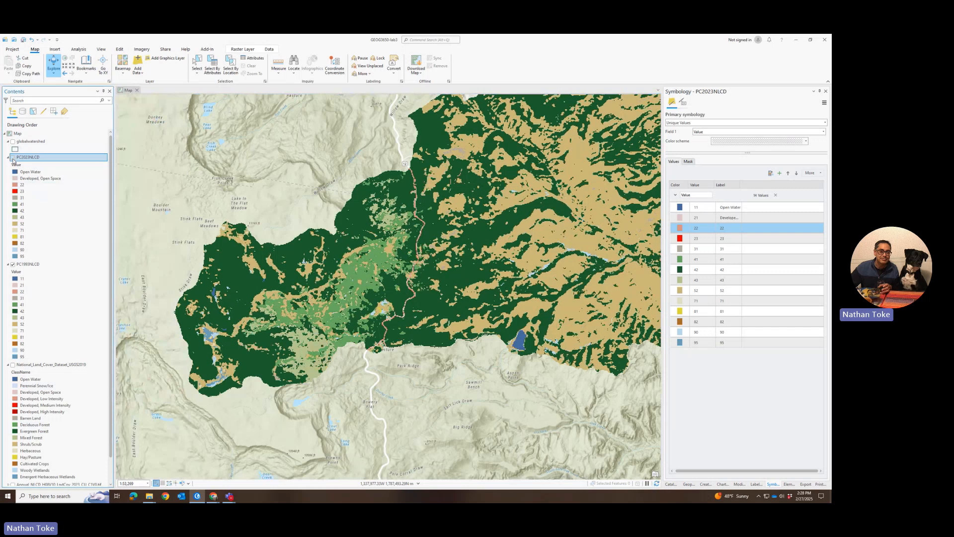
pyautogui.click(12, 158)
pyautogui.click(13, 157)
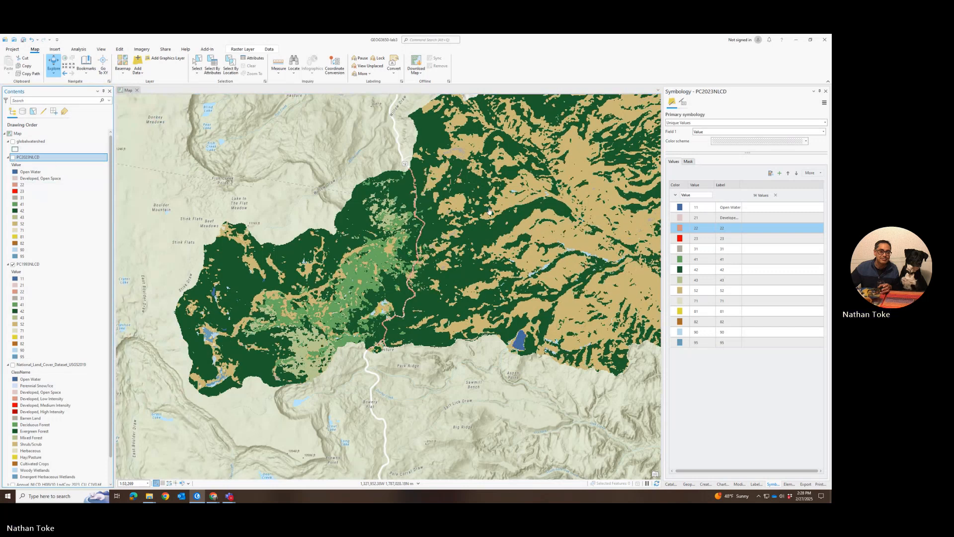
pyautogui.moveTo(489, 208); pyautogui.dragTo(236, 258)
pyautogui.scroll(-3, 236, 258)
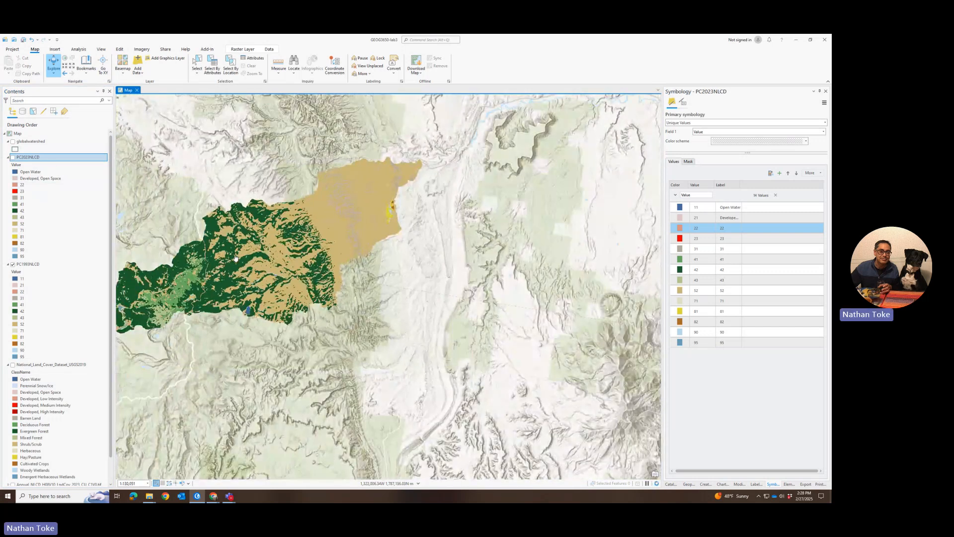
pyautogui.moveTo(305, 221); pyautogui.dragTo(338, 215)
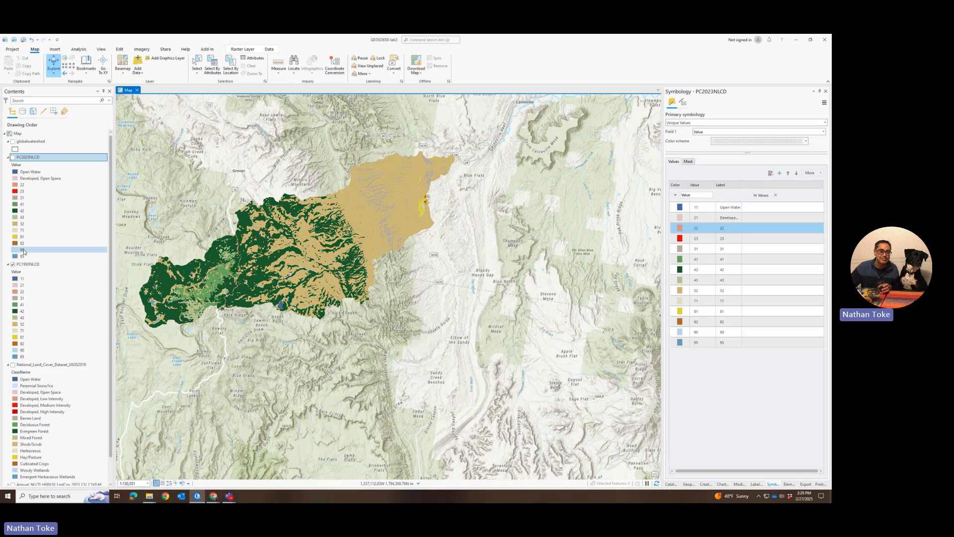
# Open the Raster Calculator from the Map Algebra toolset of the Spatial Analyst Tools
pyautogui.click(689, 485)
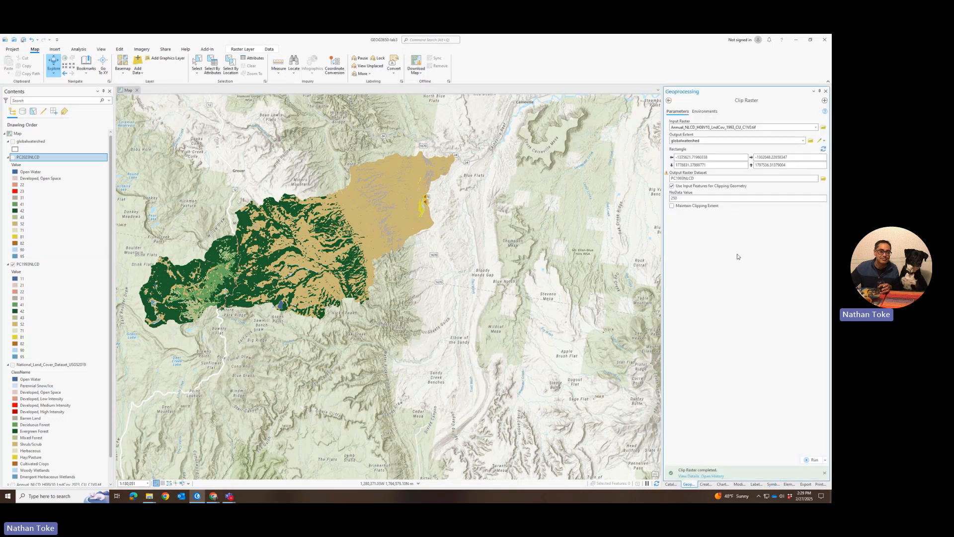
pyautogui.click(670, 101)
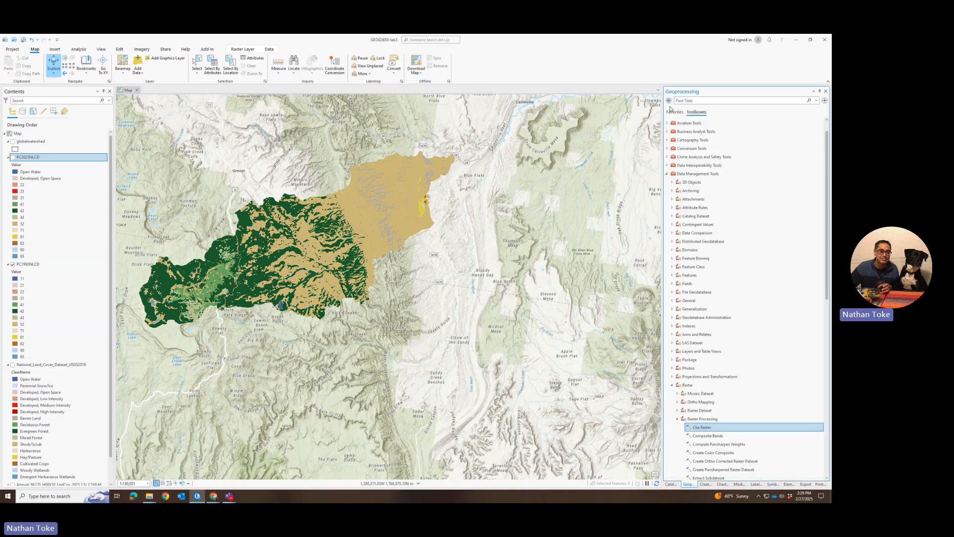
pyautogui.click(666, 174)
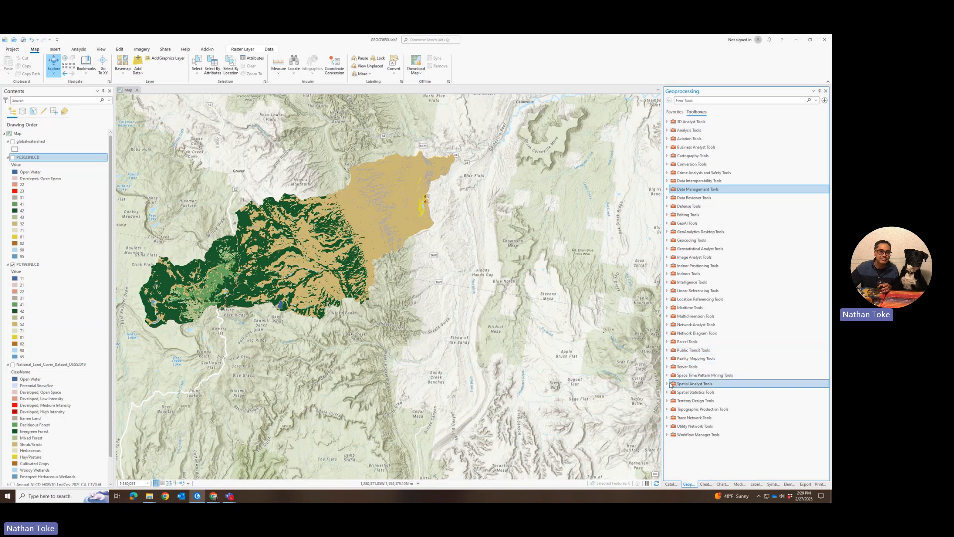
pyautogui.click(668, 383)
pyautogui.scroll(-5, 672, 380)
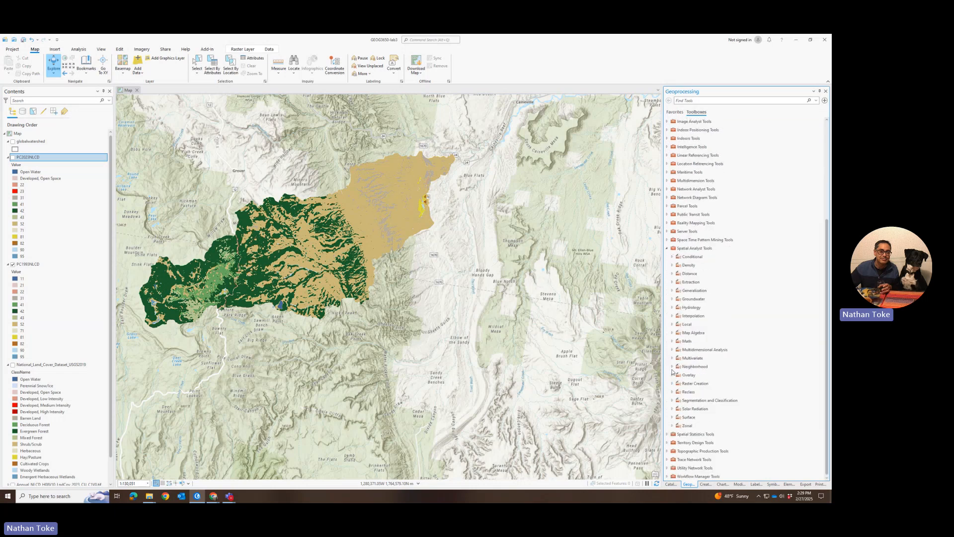
pyautogui.click(674, 342)
pyautogui.click(673, 327)
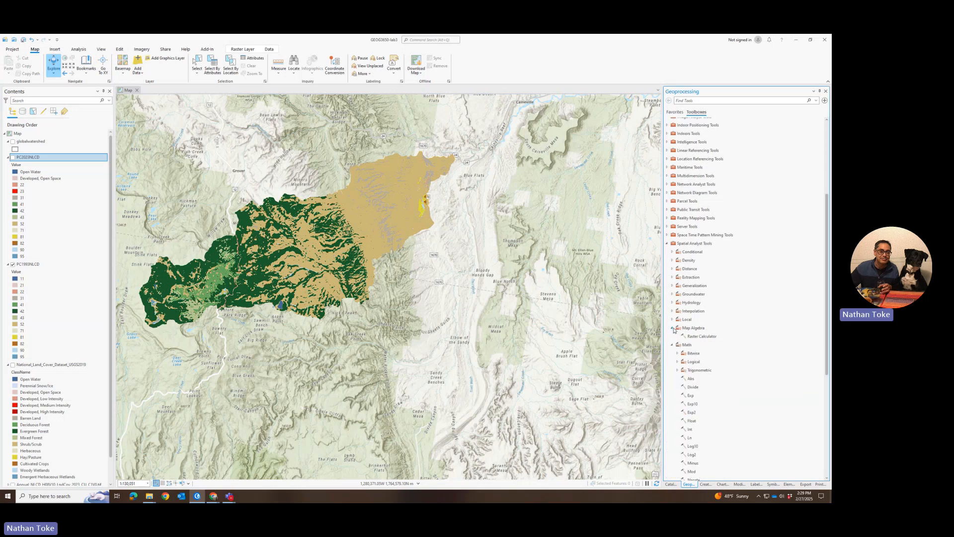
pyautogui.doubleClick(695, 336)
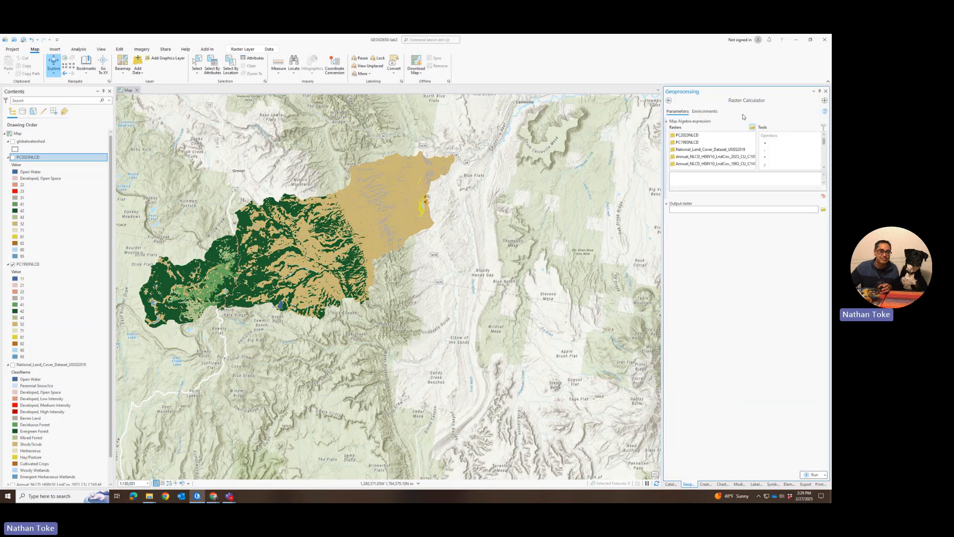
# Start the map algebra expression with the Con function and insert PC1993NLCD as its first raster
pyautogui.scroll(-1, 772, 145)
pyautogui.scroll(-4, 772, 147)
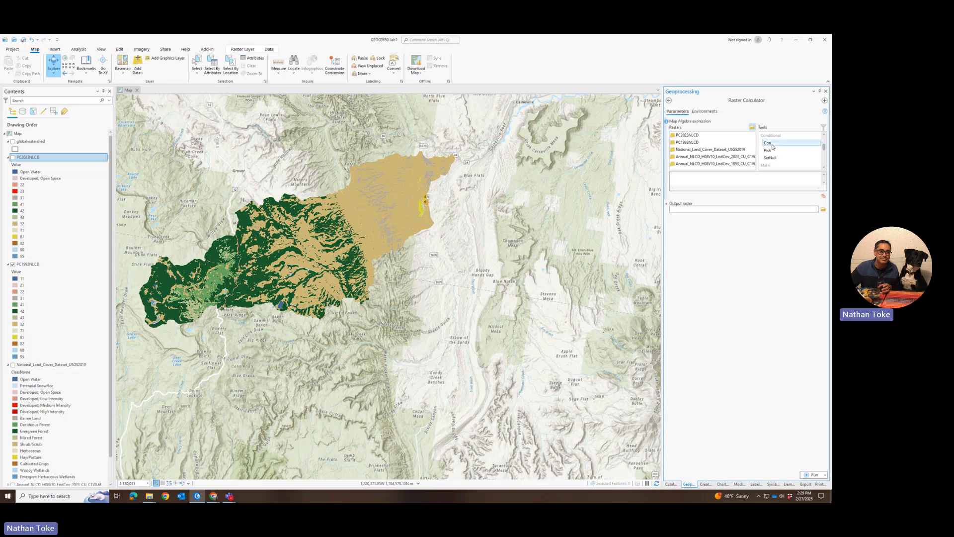
pyautogui.doubleClick(768, 143)
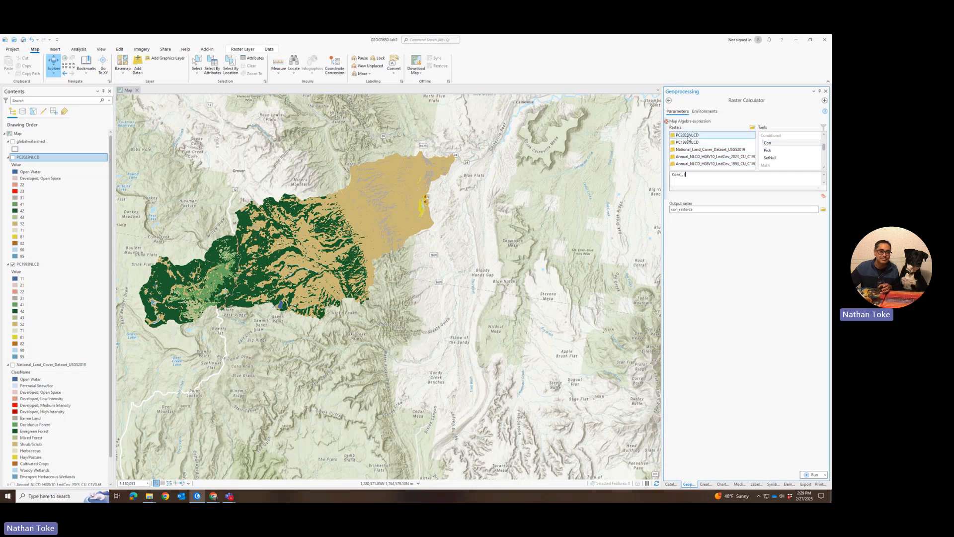
pyautogui.doubleClick(688, 142)
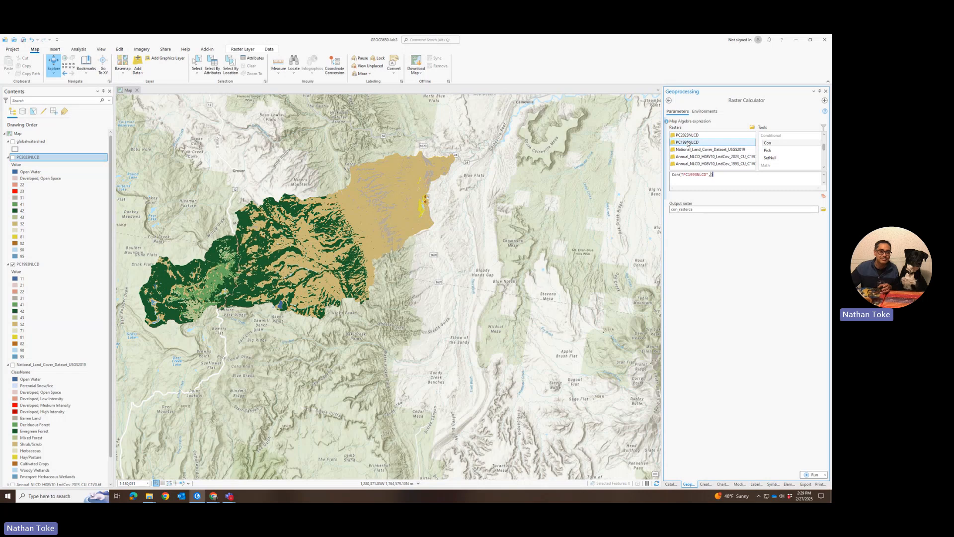
# Make the Con condition test whether PC1993NLCD == PC2023NLCD
pyautogui.scroll(2, 801, 153)
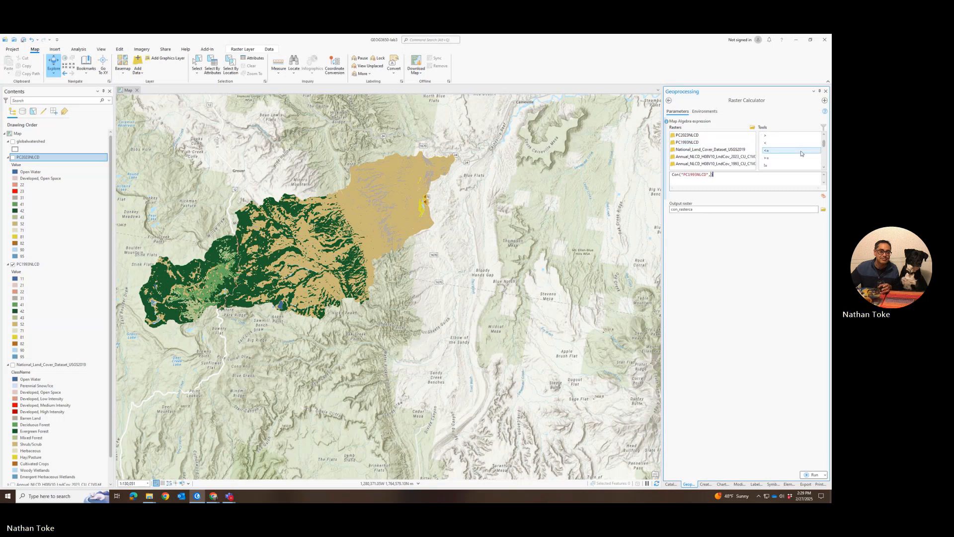
pyautogui.scroll(2, 797, 155)
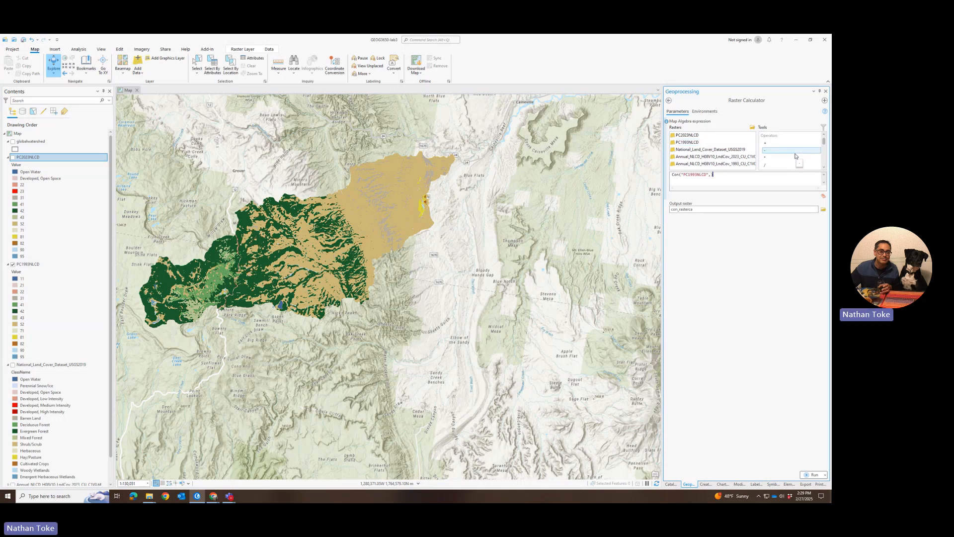
pyautogui.scroll(-1, 796, 156)
pyautogui.doubleClick(795, 152)
pyautogui.click(709, 174)
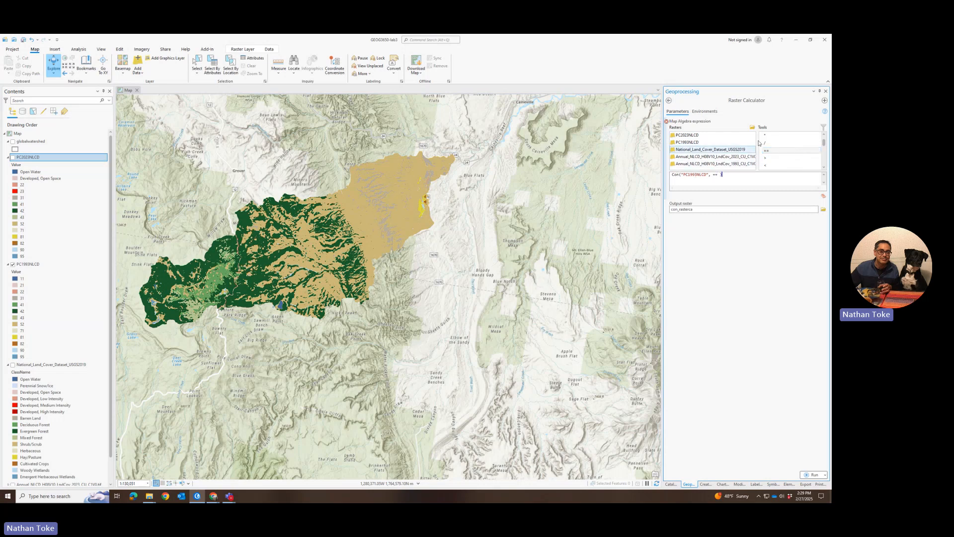
pyautogui.doubleClick(765, 150)
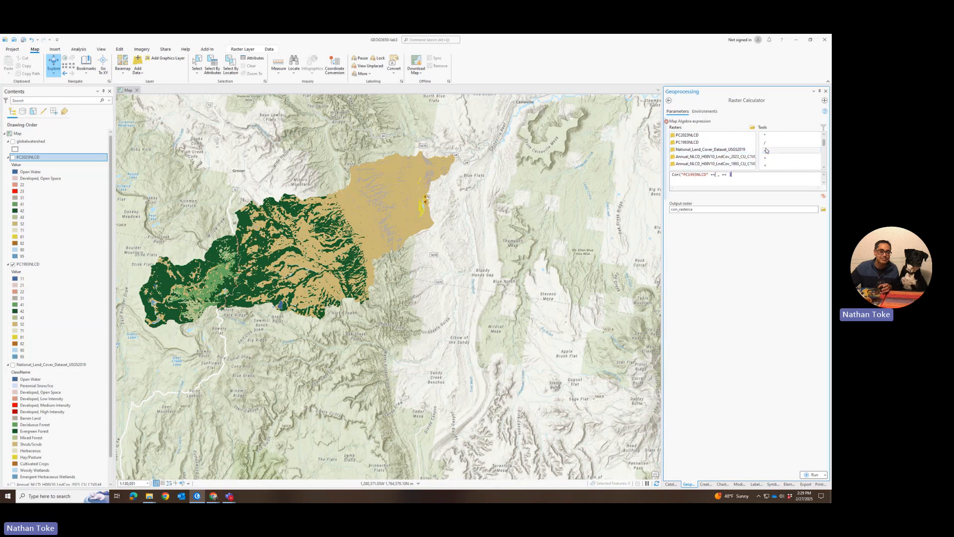
pyautogui.doubleClick(700, 134)
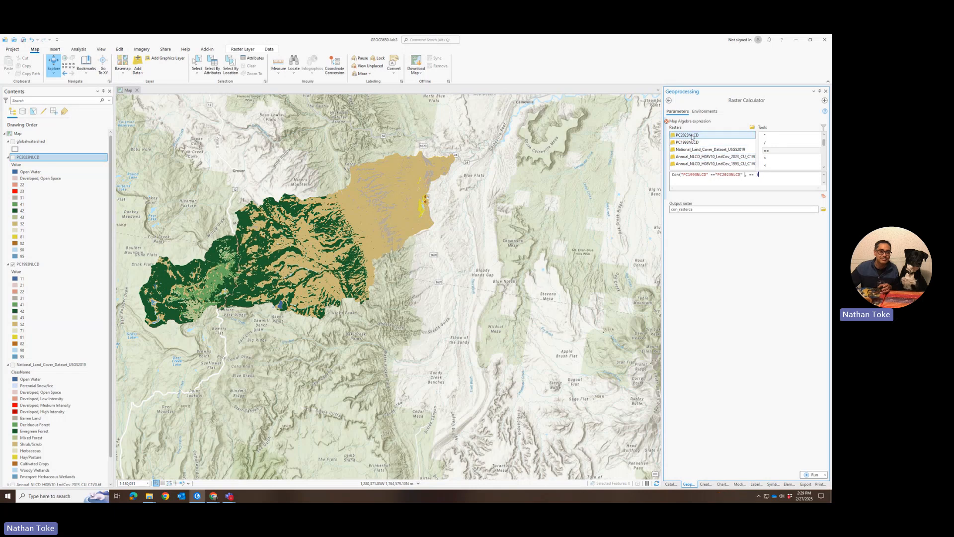
# Remove the stray == after the comma and complete the Con expression with 0 for equal cells and 1 for differing cells
pyautogui.doubleClick(751, 174)
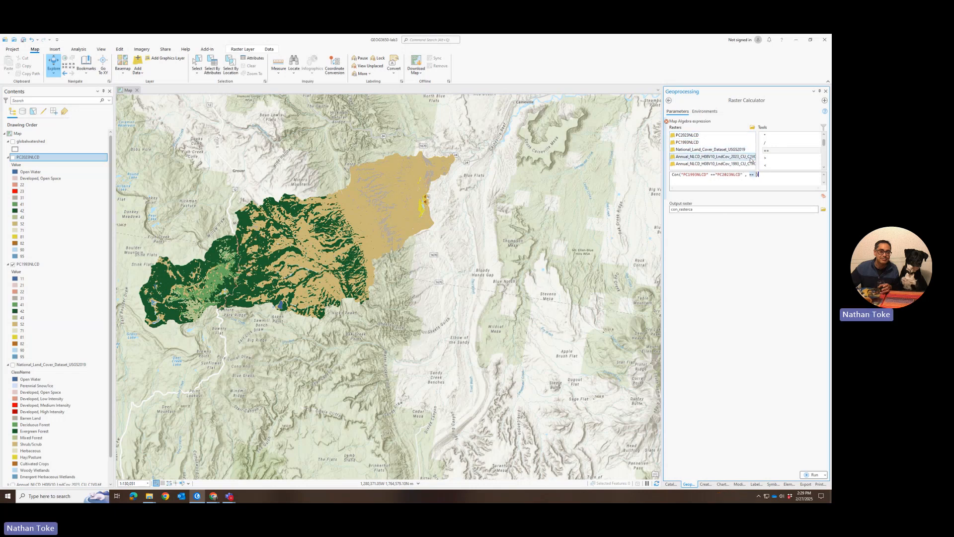
pyautogui.press('Delete')
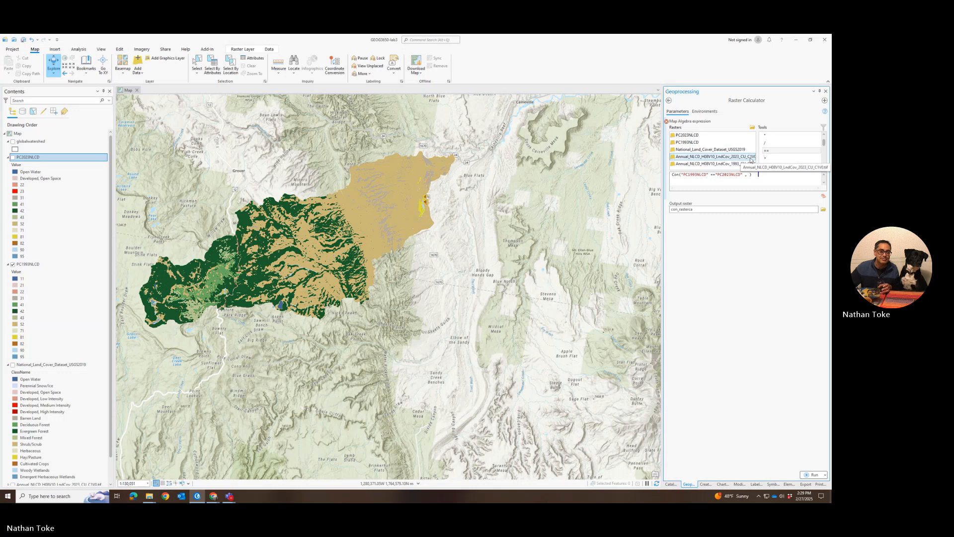
pyautogui.write('1')
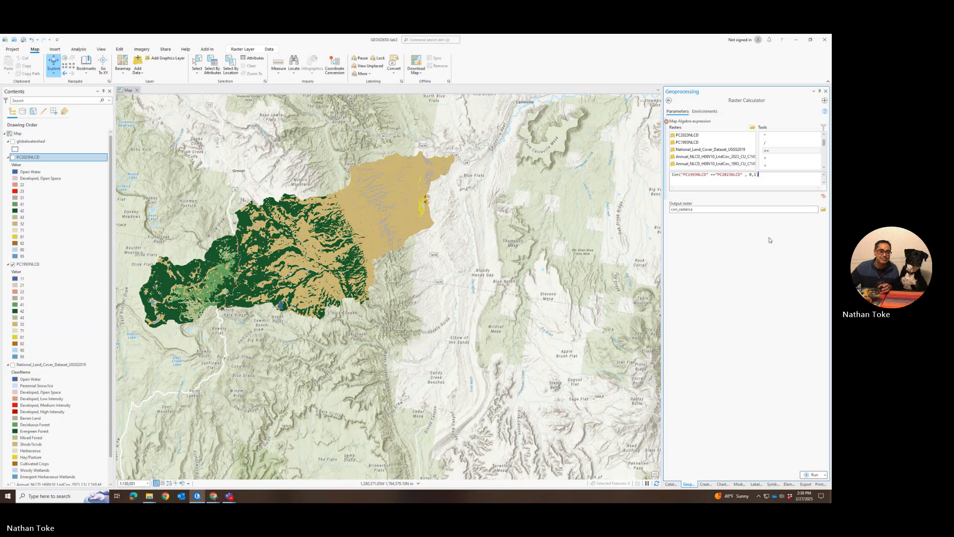
# Name the output raster NLCD30yNC_C in the project geodatabase and run the raster calculation
pyautogui.moveTo(695, 209); pyautogui.dragTo(800, 216)
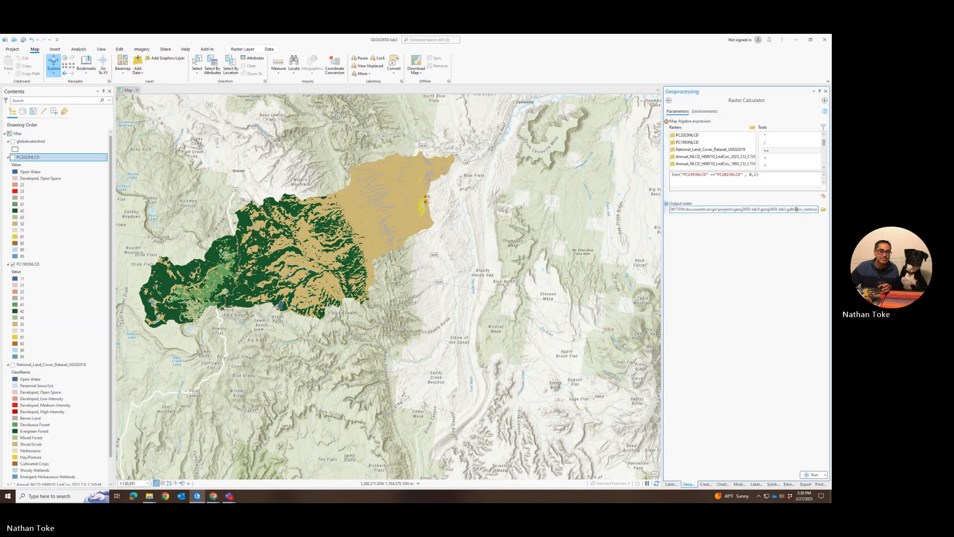
pyautogui.doubleClick(804, 209)
pyautogui.write('NLCD')
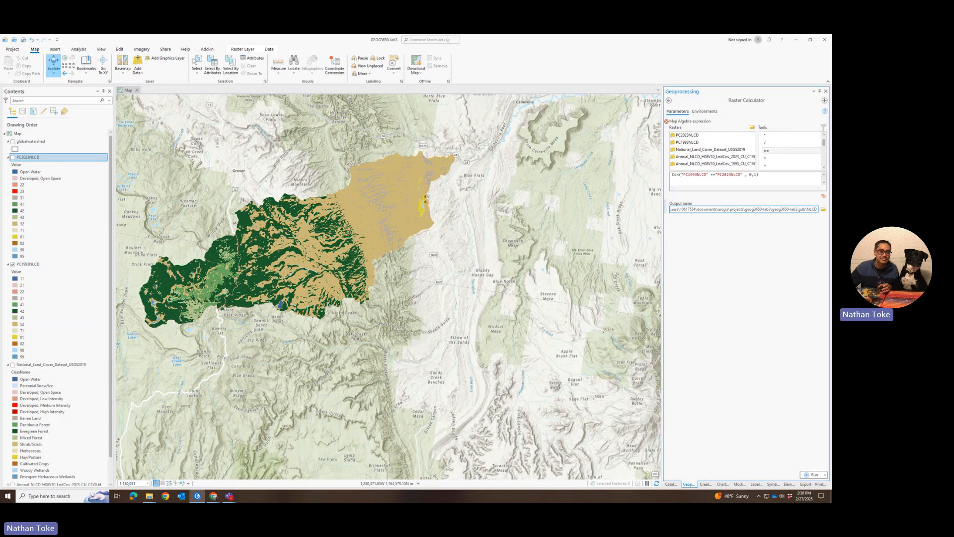
pyautogui.write('30y')
pyautogui.write('Ch')
pyautogui.press('BackSpace')
pyautogui.press('BackSpace')
pyautogui.write('NC_C')
pyautogui.click(812, 475)
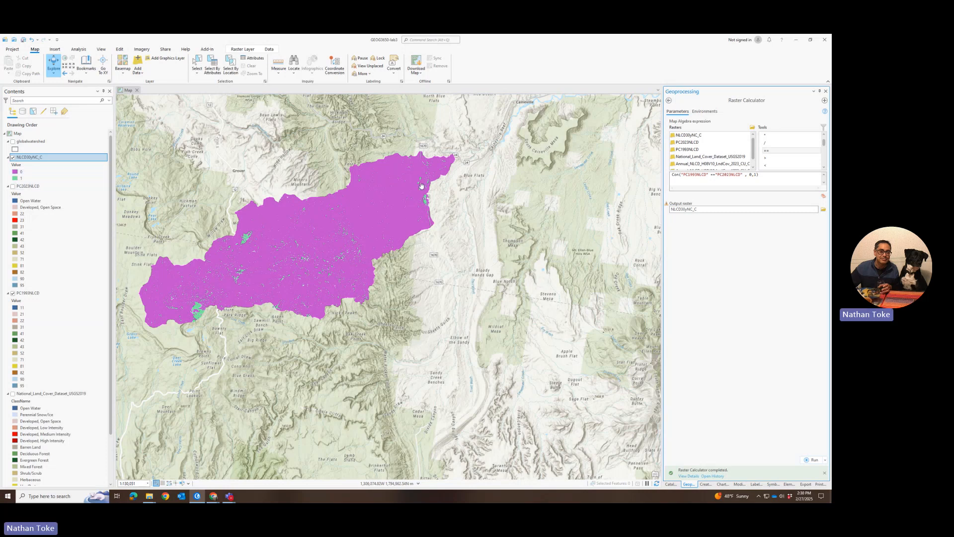
# Set value 0 of NLCD30yNC_C to No color and inspect the changed cells against PC1993NLCD
pyautogui.click(15, 172)
pyautogui.click(680, 207)
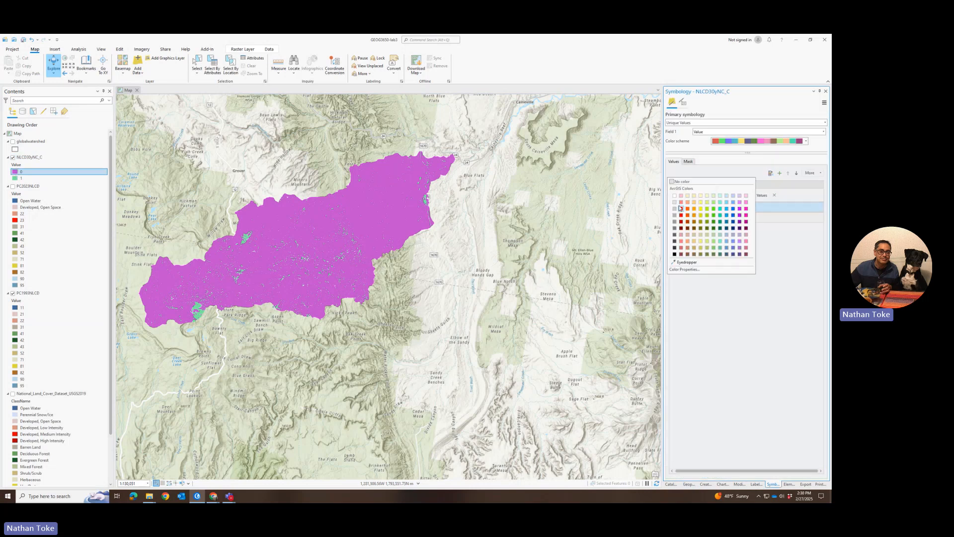
pyautogui.click(678, 181)
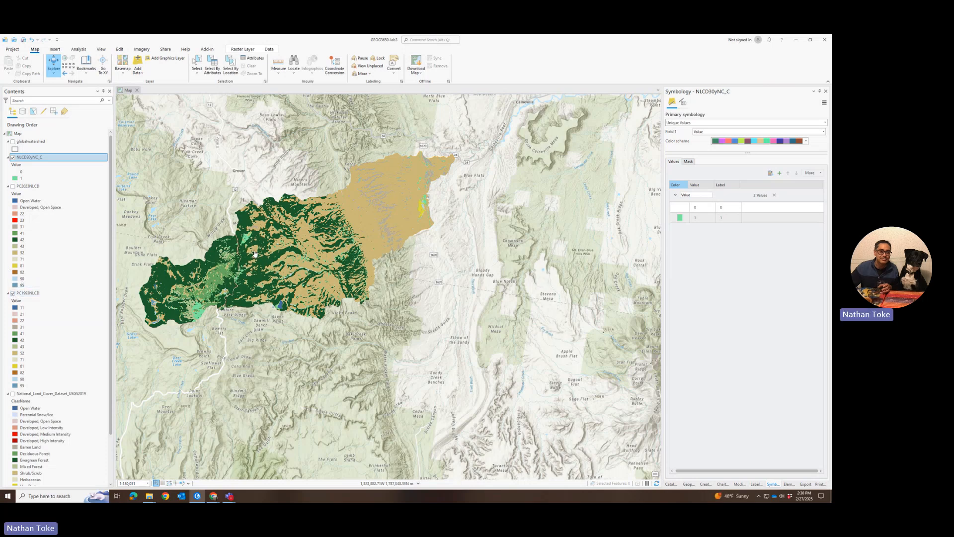
pyautogui.scroll(5, 254, 253)
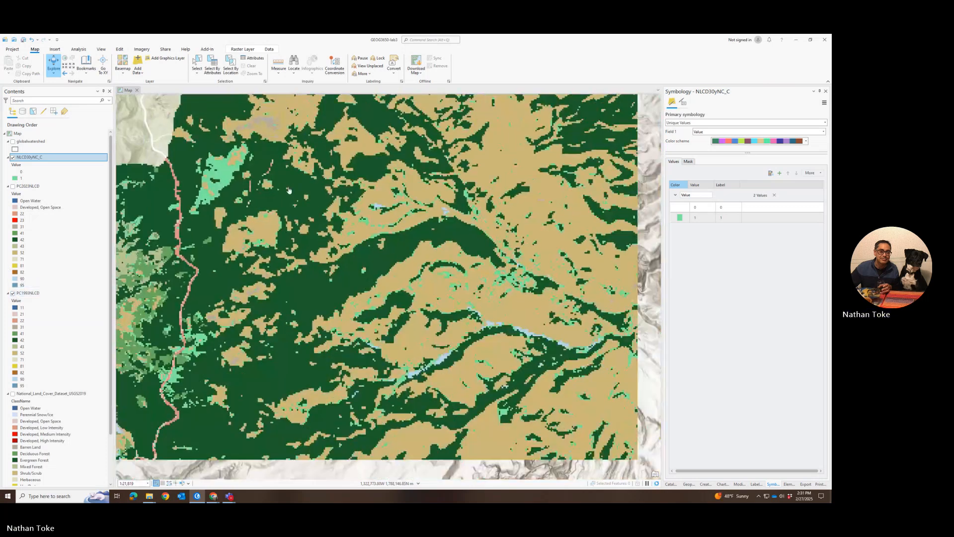
pyautogui.scroll(-5, 289, 190)
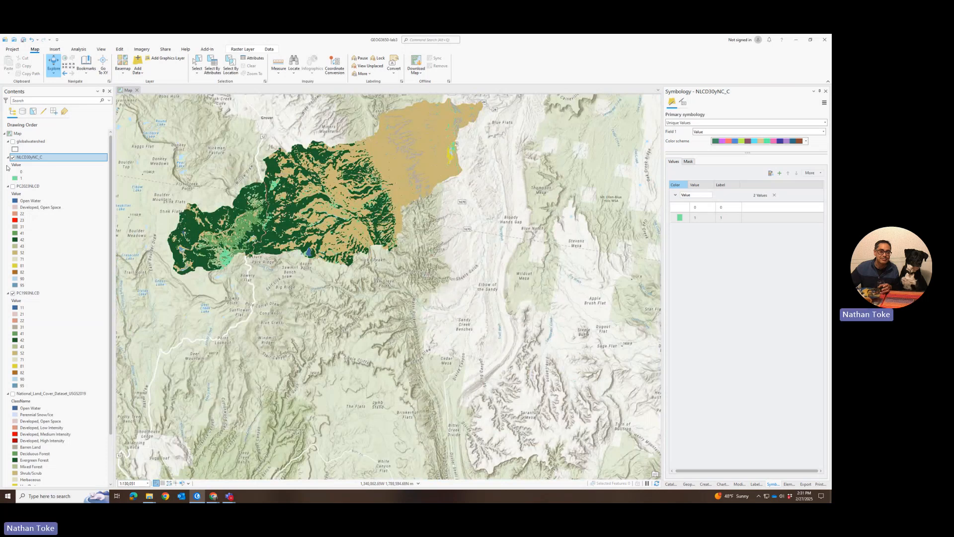
# Color value 0 of NLCD30yNC_C light gray and value 1 red
pyautogui.click(680, 210)
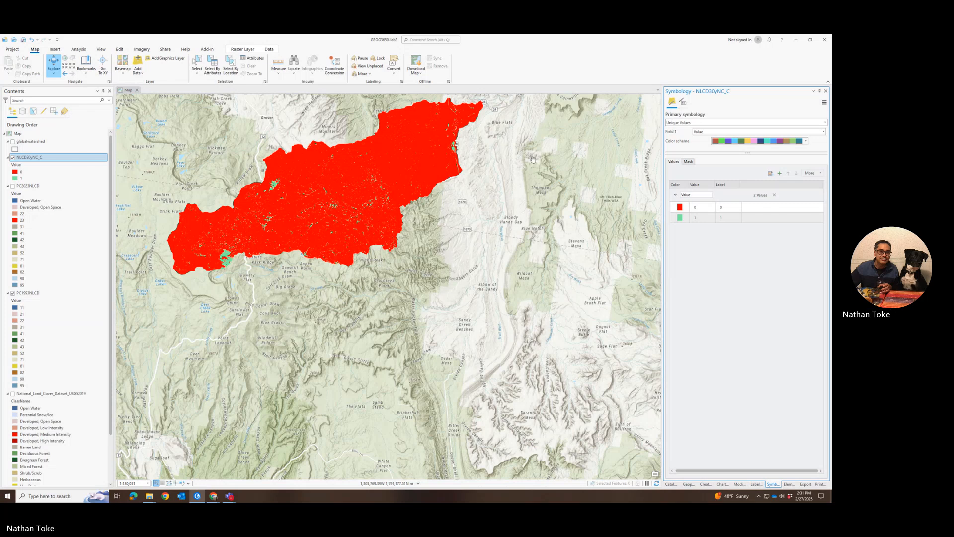
pyautogui.click(681, 208)
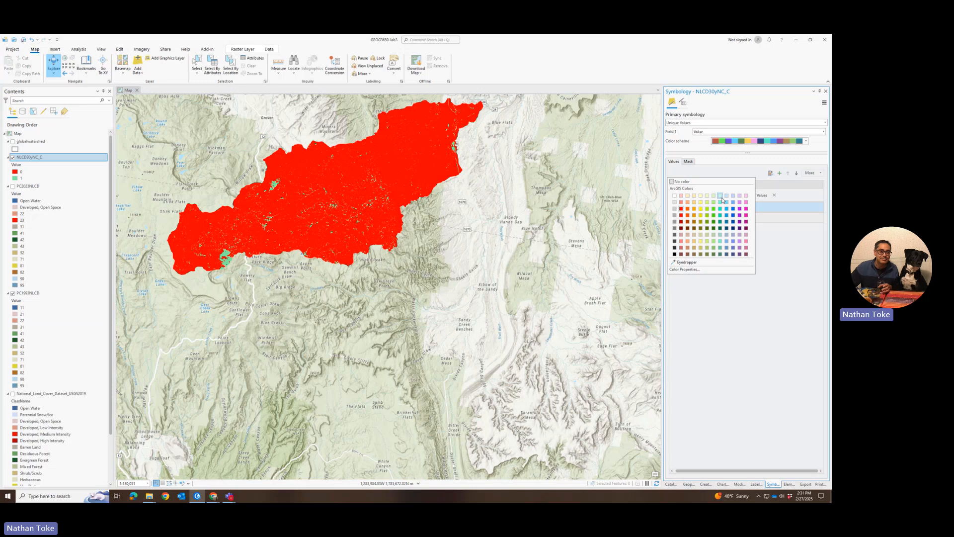
pyautogui.click(676, 209)
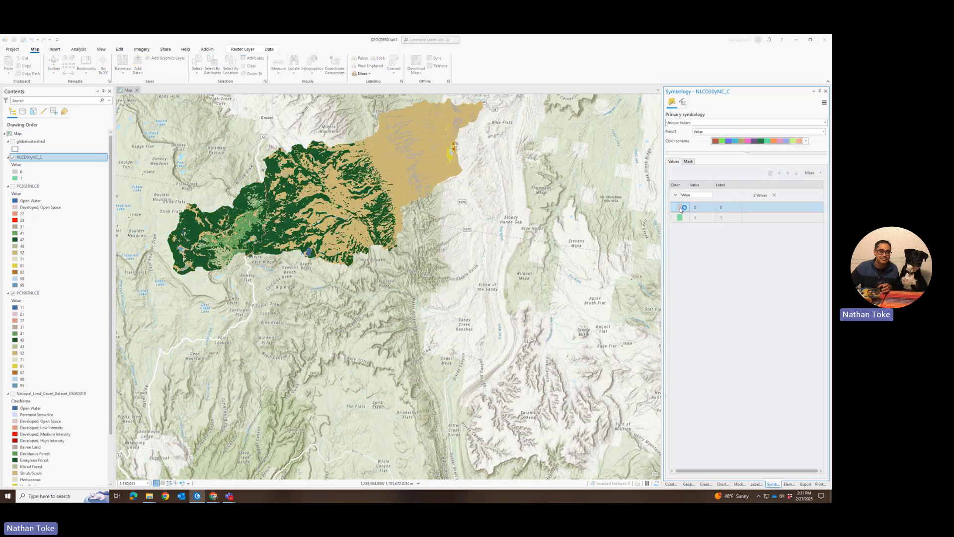
pyautogui.click(681, 220)
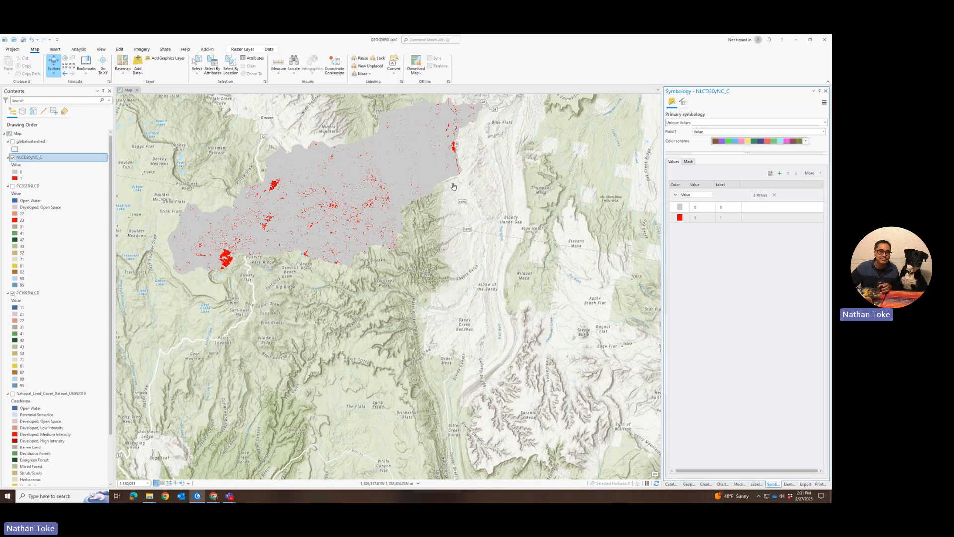
# Examine the large changed patch near the watershed's northern edge, comparing PC1993NLCD with PC2023NLCD beneath the hidden change raster
pyautogui.scroll(3, 451, 158)
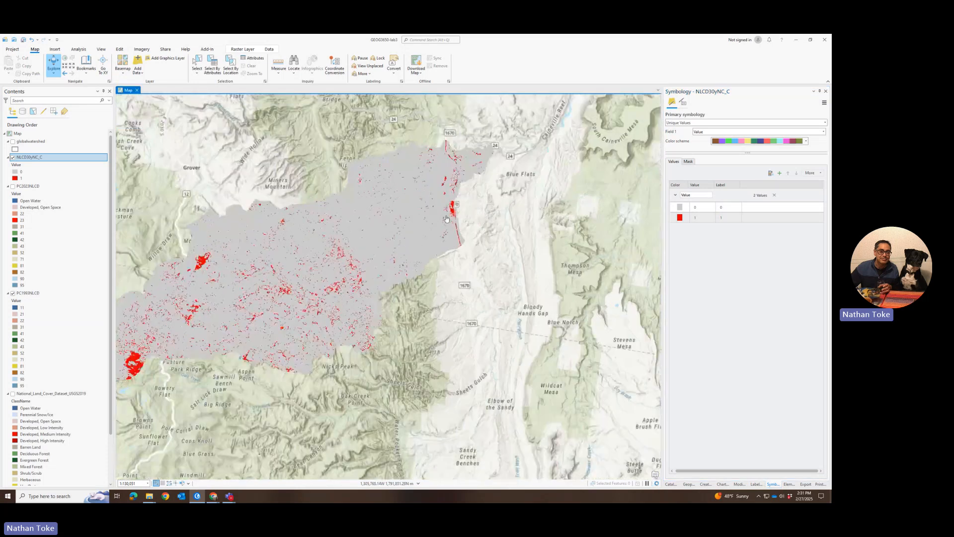
pyautogui.moveTo(317, 273); pyautogui.dragTo(385, 246)
pyautogui.scroll(10, 309, 239)
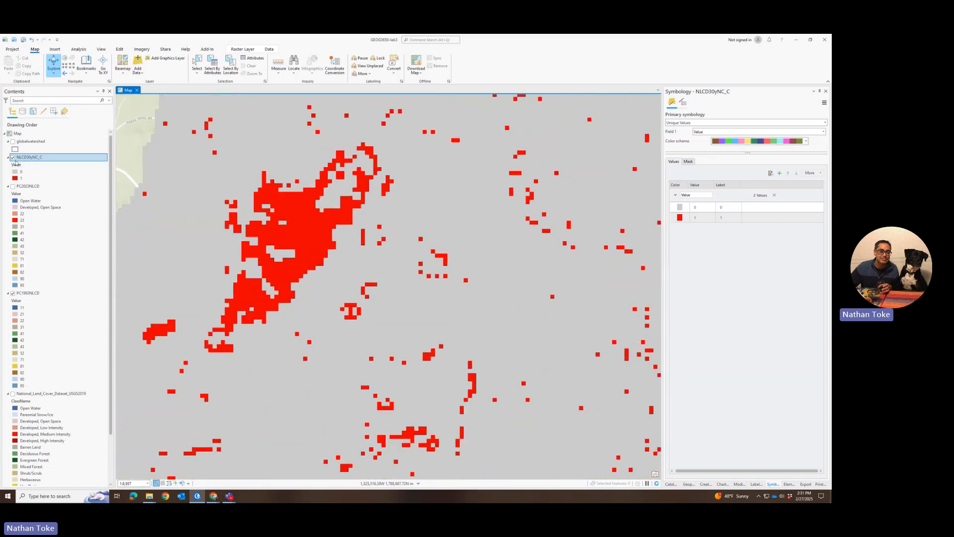
pyautogui.click(13, 157)
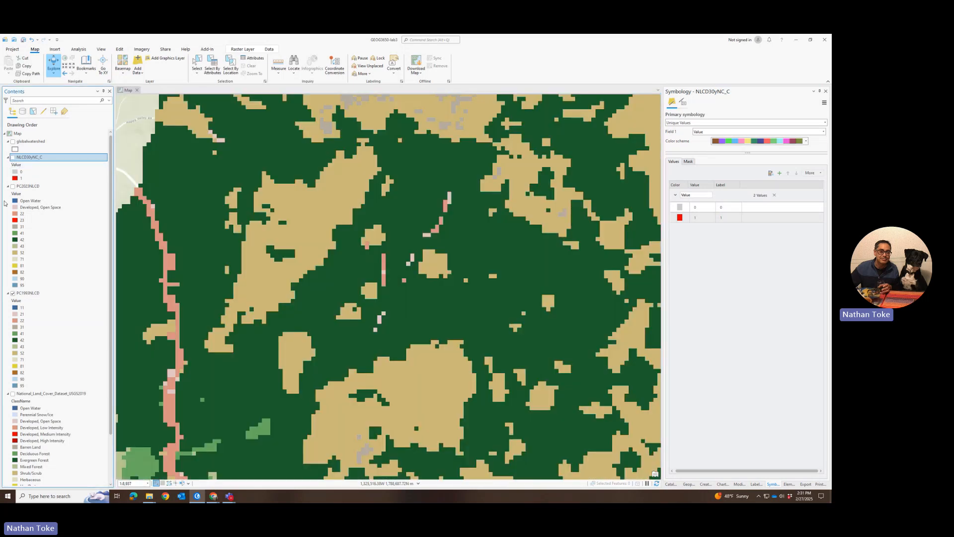
pyautogui.click(13, 188)
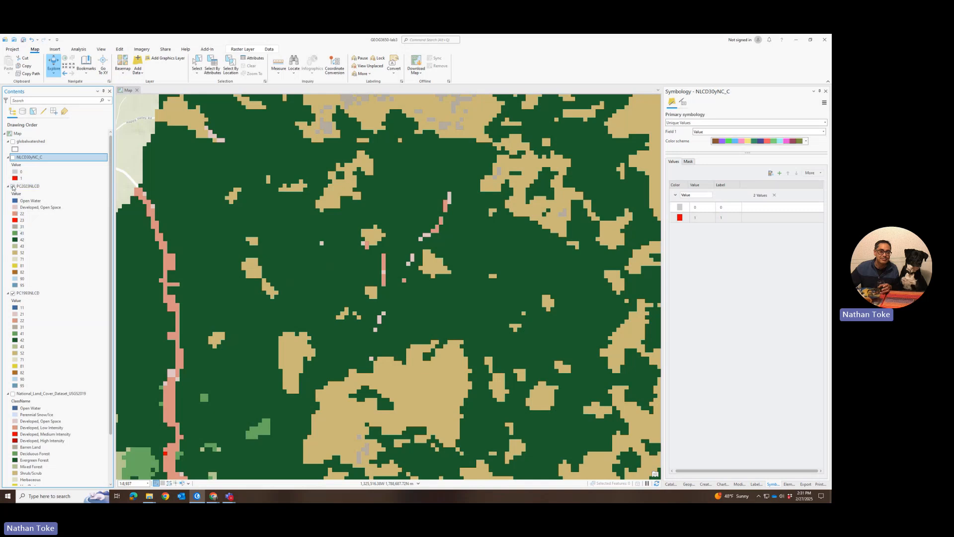
pyautogui.click(13, 187)
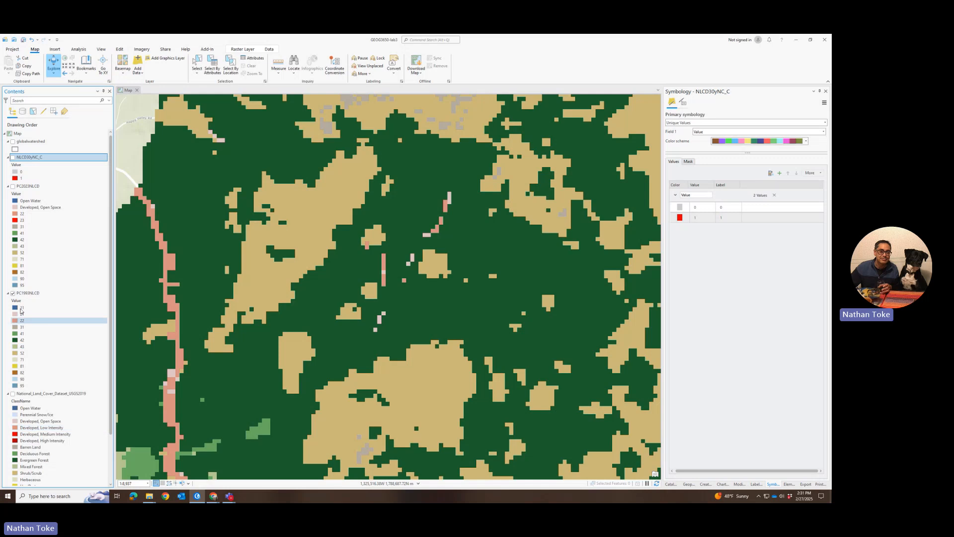
pyautogui.click(13, 187)
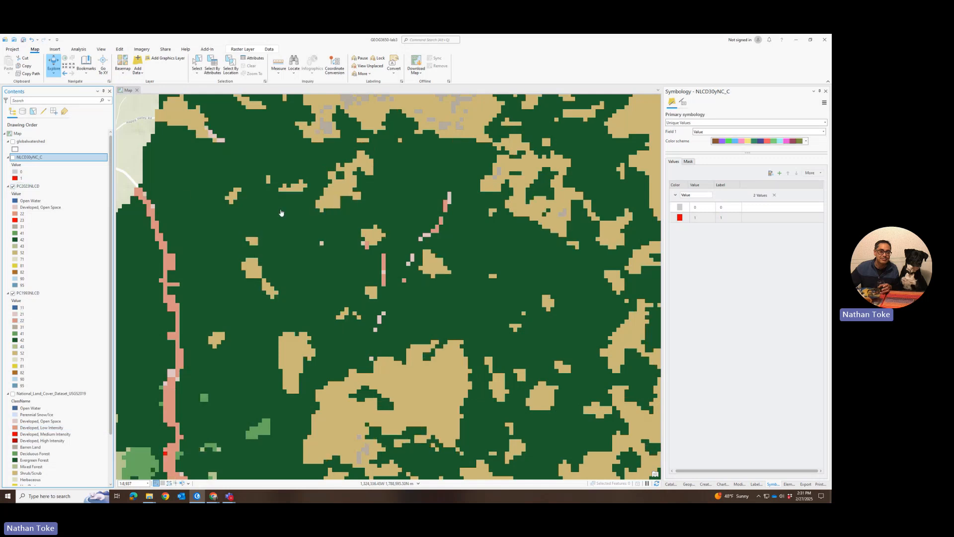
pyautogui.scroll(-5, 281, 213)
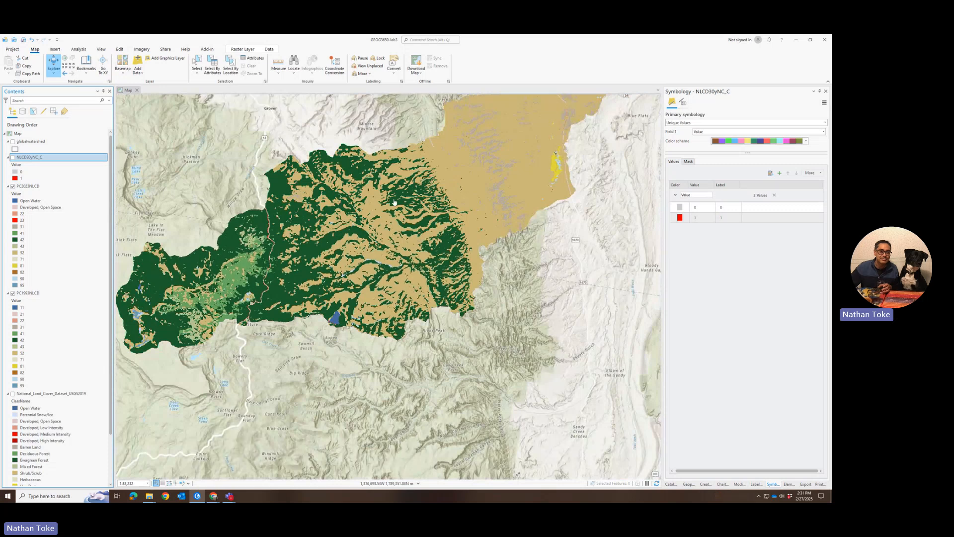
pyautogui.moveTo(414, 196); pyautogui.dragTo(396, 226)
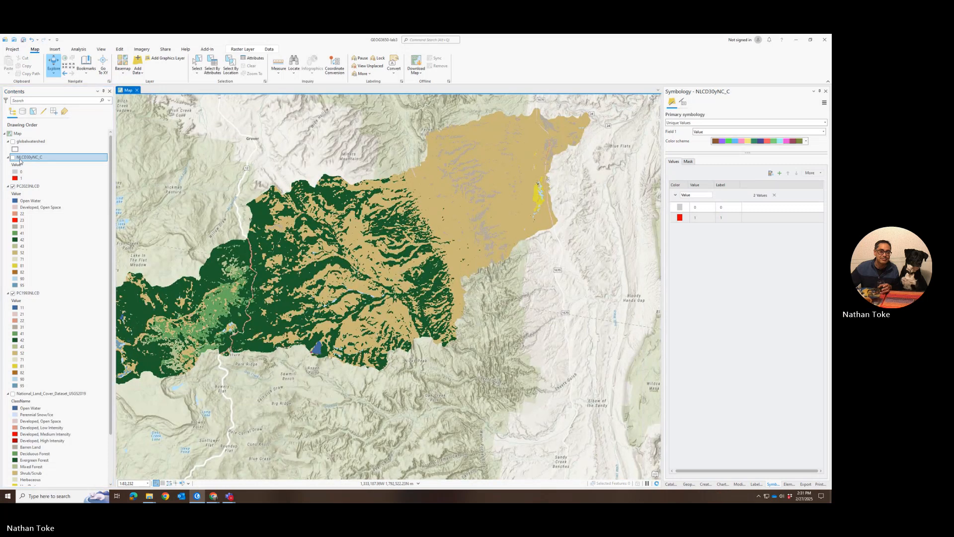
# Examine the changed cells along the watershed's eastern edge, comparing NLCD30yNC_C with the PC2023NLCD land cover beneath it
pyautogui.click(13, 157)
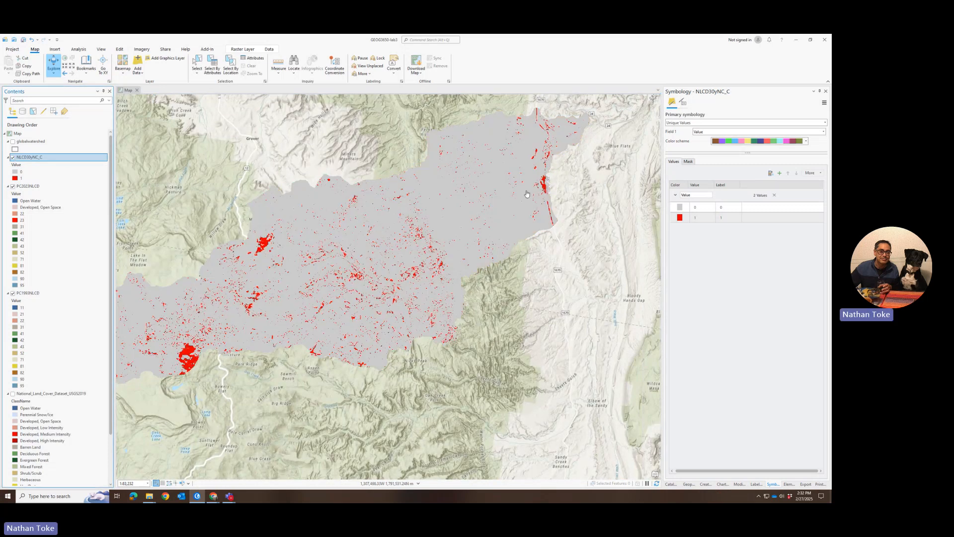
pyautogui.scroll(2, 543, 187)
pyautogui.scroll(6, 544, 187)
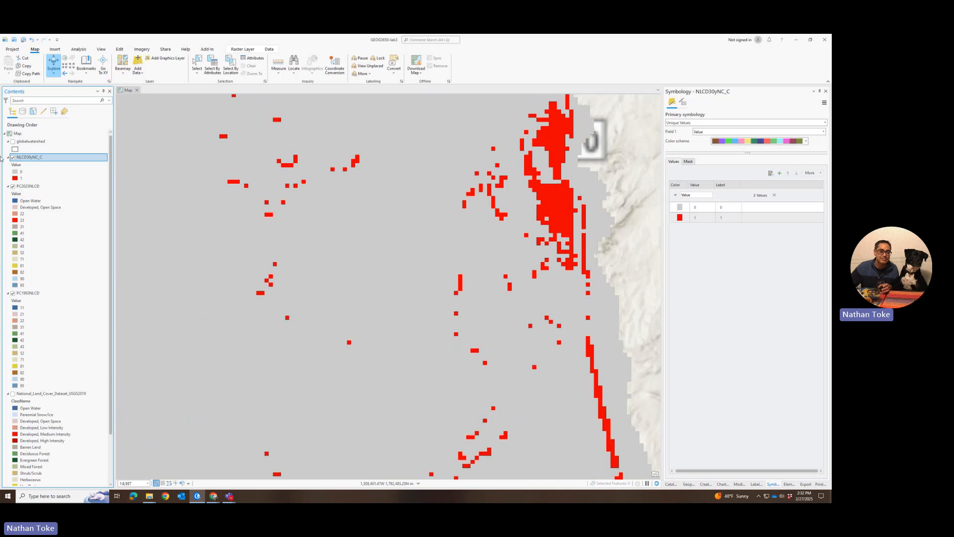
pyautogui.click(13, 157)
pyautogui.click(13, 157)
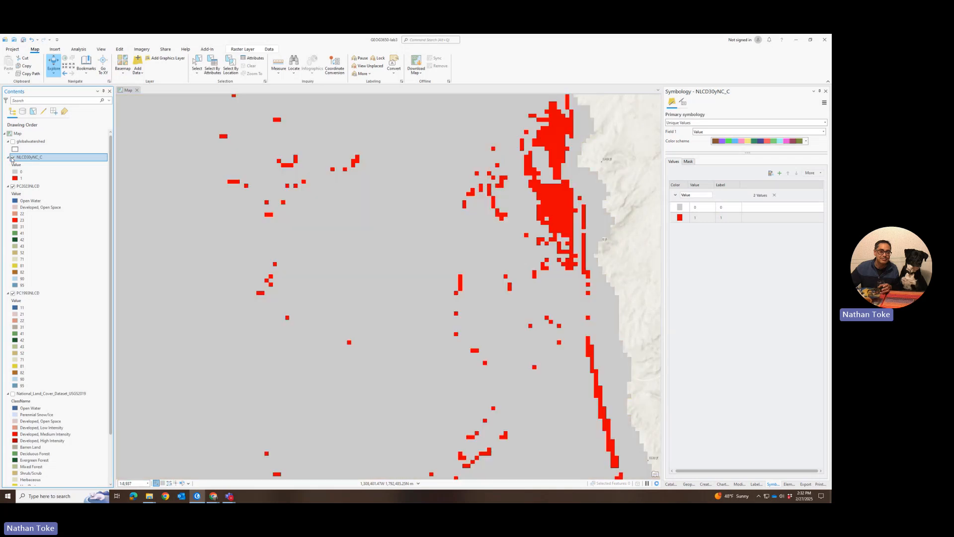
pyautogui.click(13, 158)
pyautogui.click(12, 158)
pyautogui.click(12, 157)
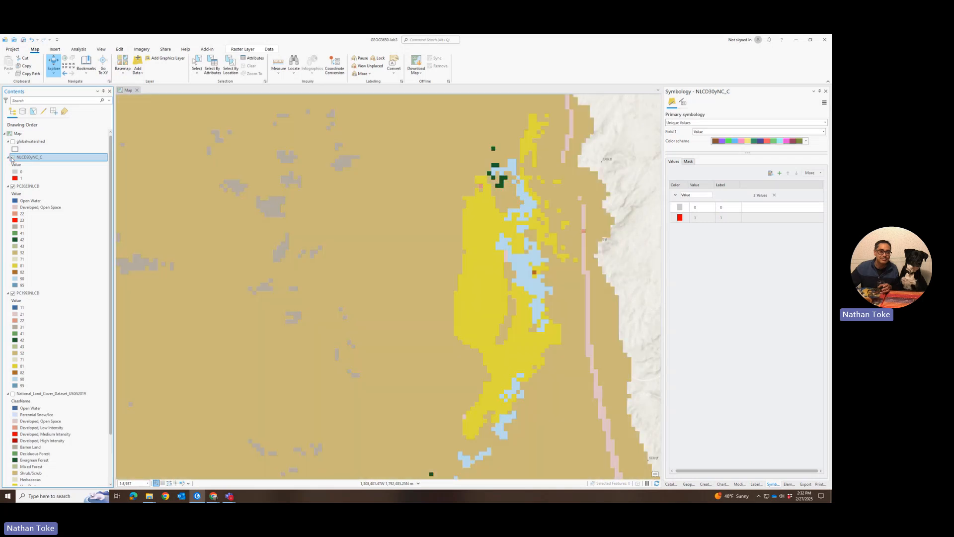
pyautogui.click(12, 158)
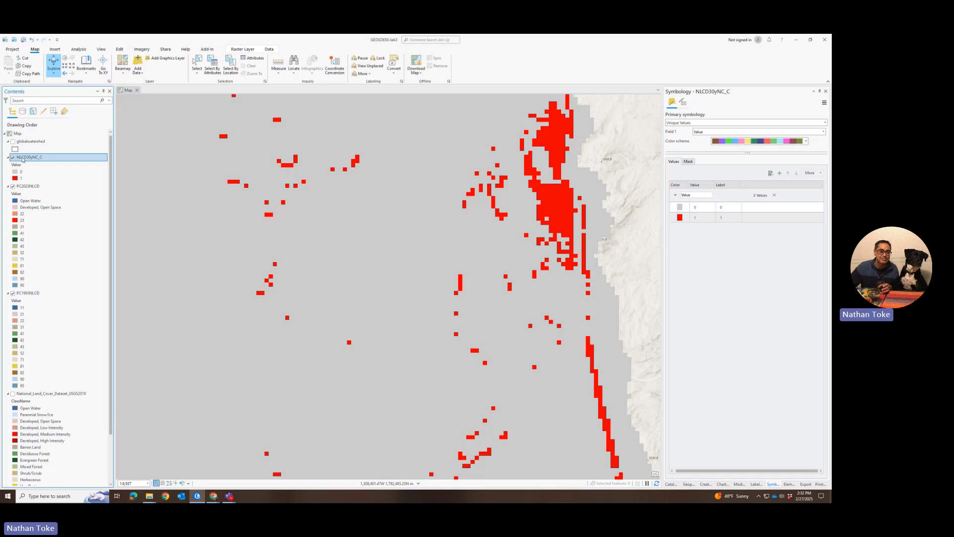
pyautogui.scroll(-5, 501, 242)
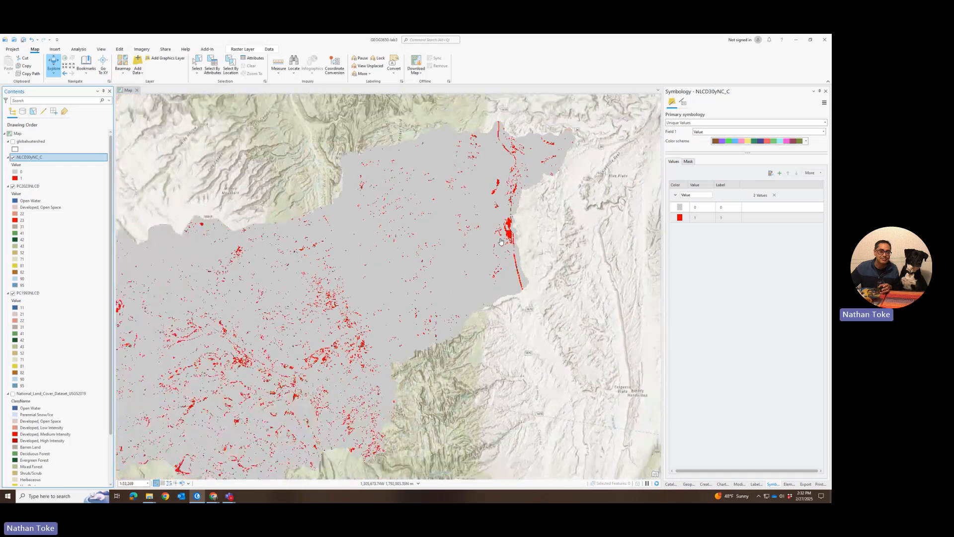
pyautogui.scroll(-3, 501, 242)
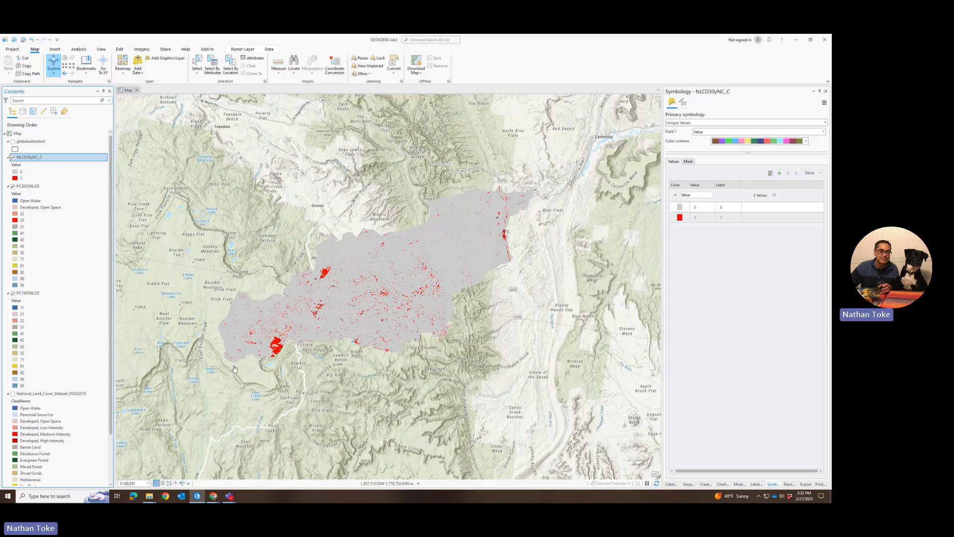
# Replace the previous Raster Calculator expression with a Con function that takes NLCD30yNC_C as its condition raster
pyautogui.click(689, 484)
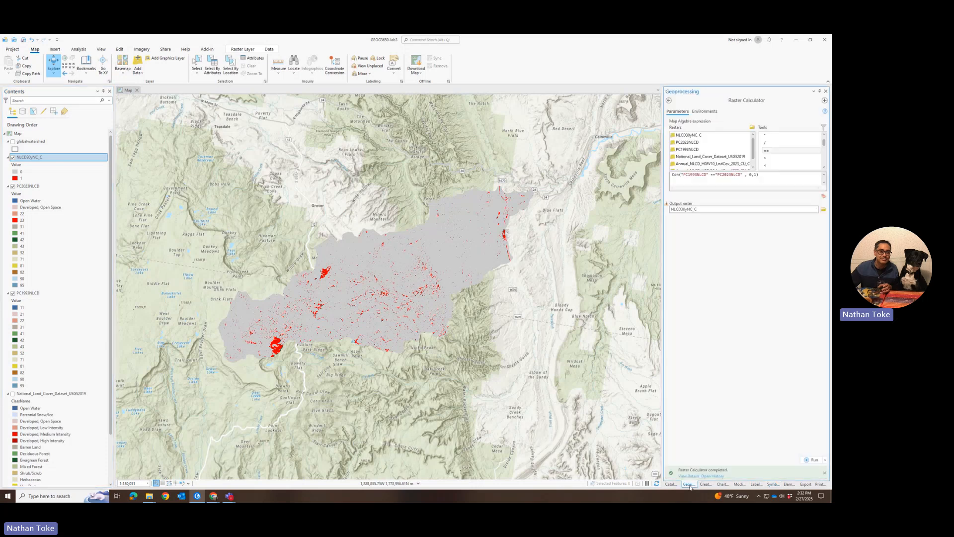
pyautogui.click(681, 176)
pyautogui.click(761, 174)
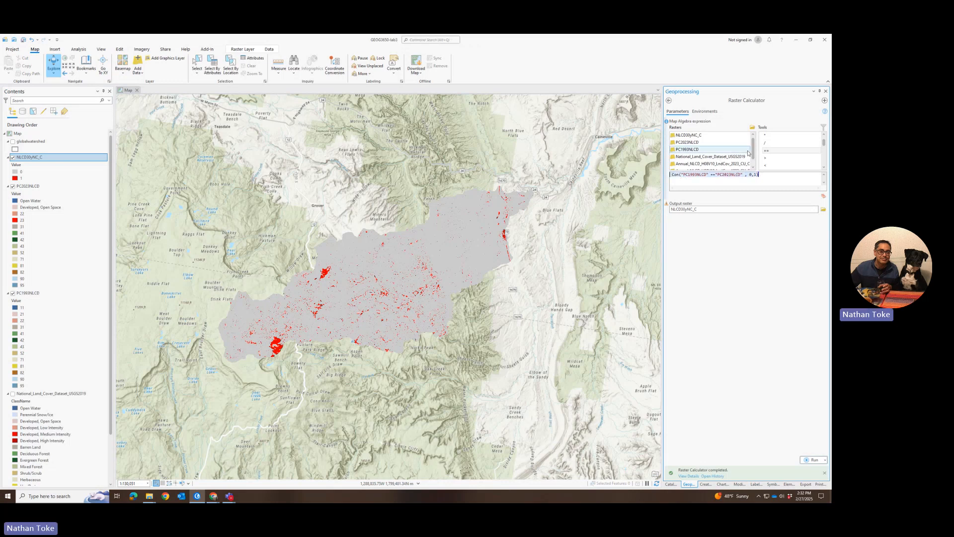
pyautogui.press('BackSpace')
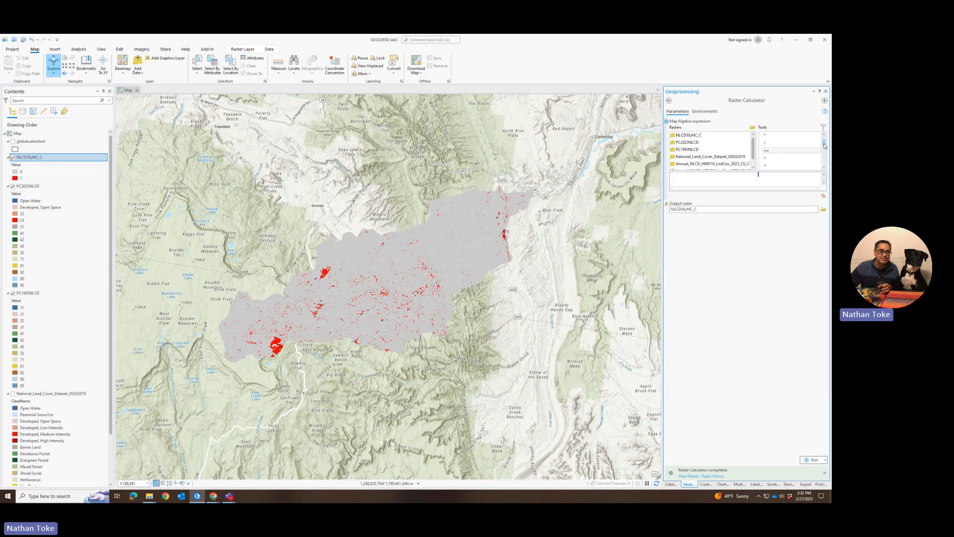
pyautogui.moveTo(824, 145); pyautogui.dragTo(825, 149)
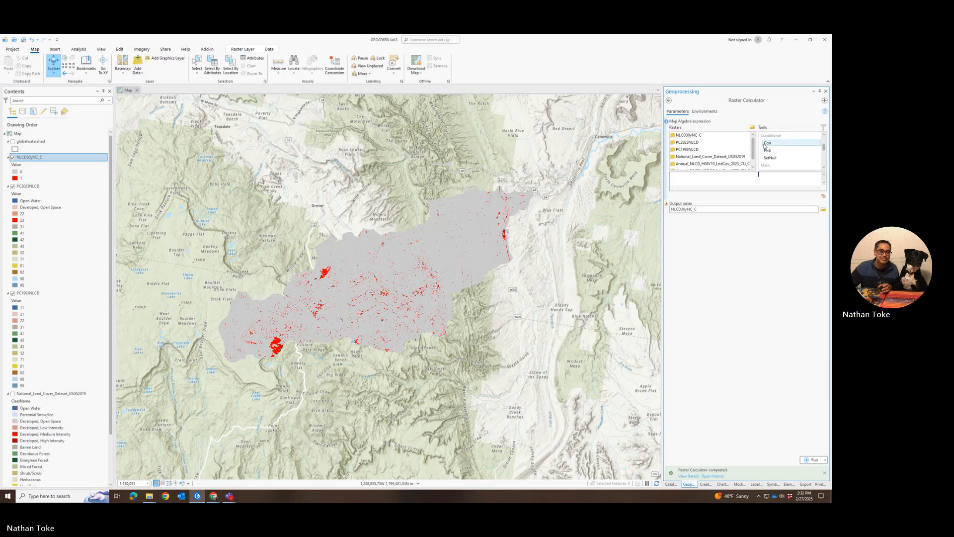
pyautogui.doubleClick(767, 143)
pyautogui.click(690, 136)
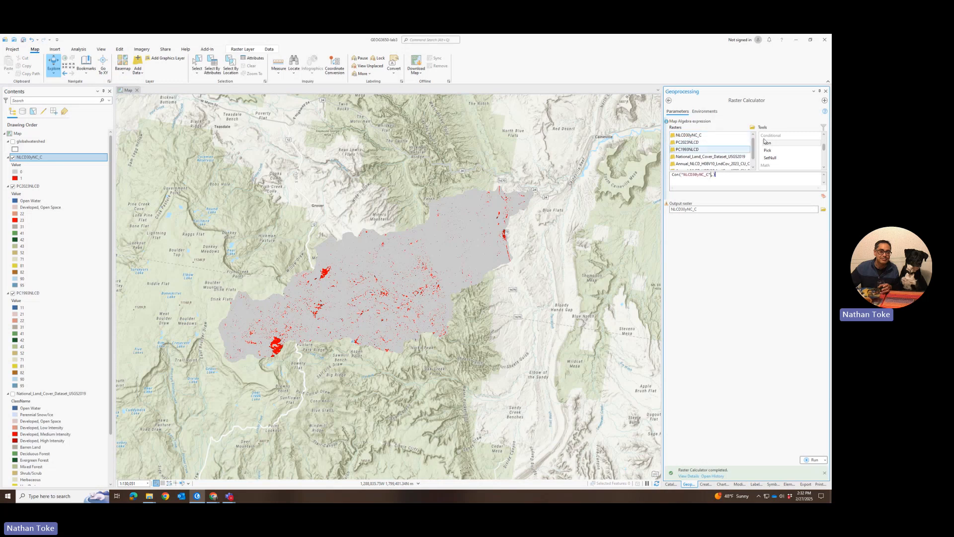
# Make the Con condition test whether NLCD30yNC_C == 1, followed by a comma
pyautogui.scroll(-3, 771, 149)
pyautogui.scroll(-1, 770, 152)
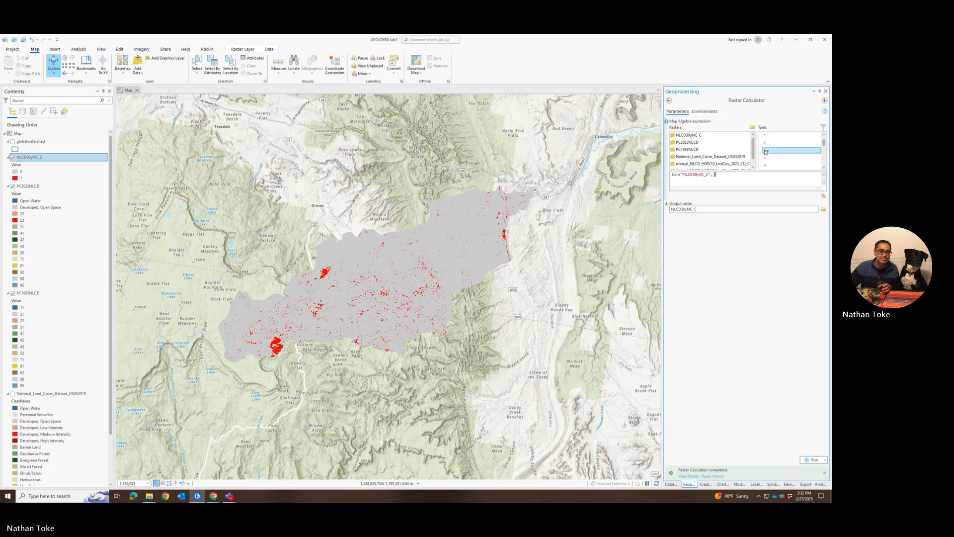
pyautogui.doubleClick(766, 151)
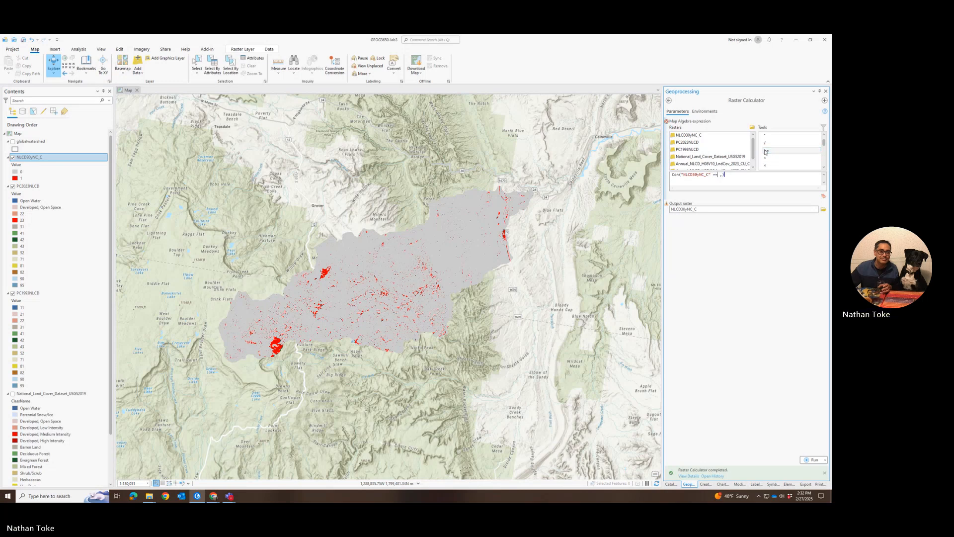
pyautogui.click(721, 175)
pyautogui.write('1 ,')
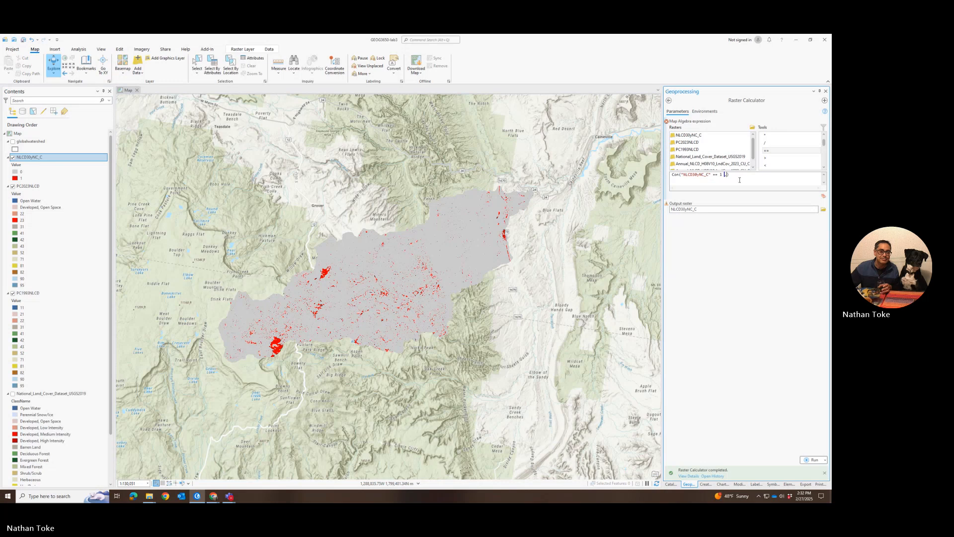
# Add PC1993NLCD as the Con function's true value to complete the expression
pyautogui.click(694, 151)
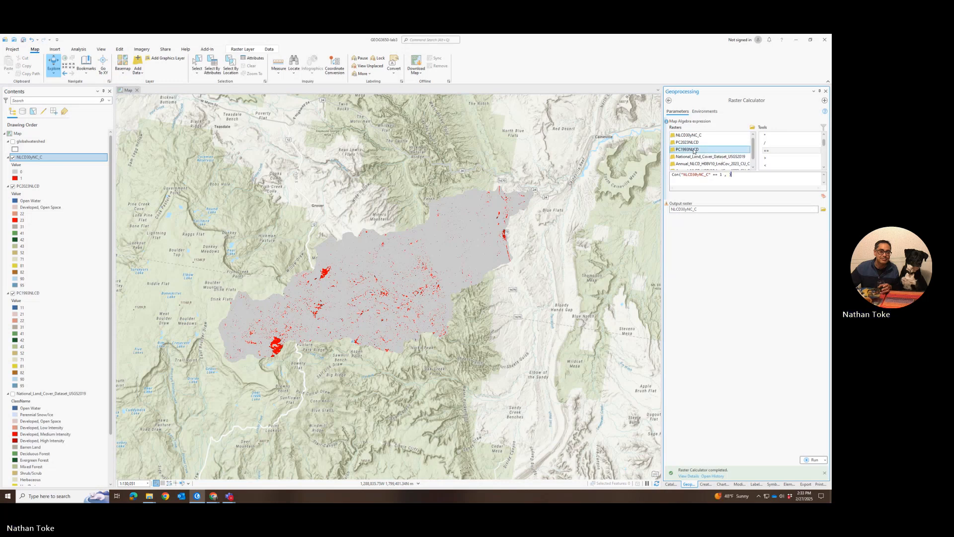
pyautogui.click(725, 174)
pyautogui.write(',')
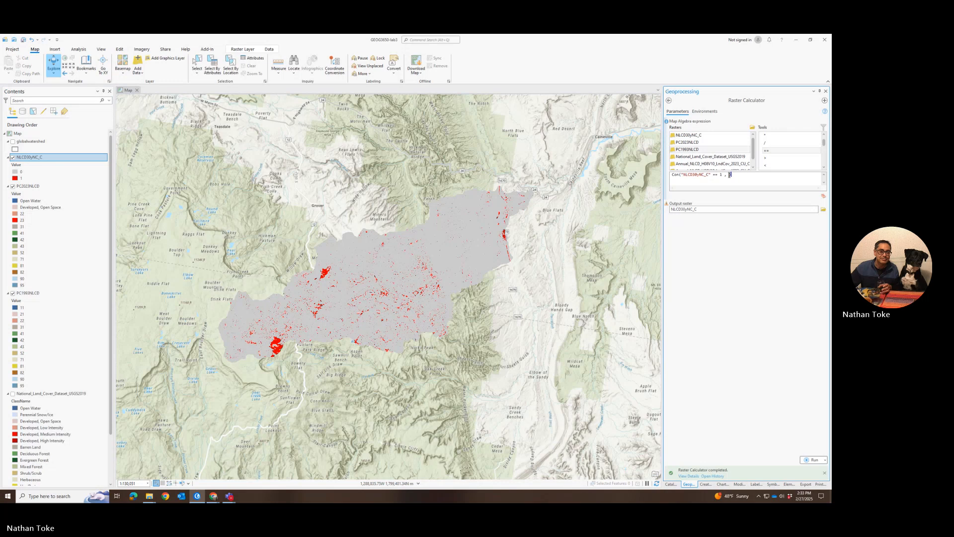
pyautogui.doubleClick(685, 150)
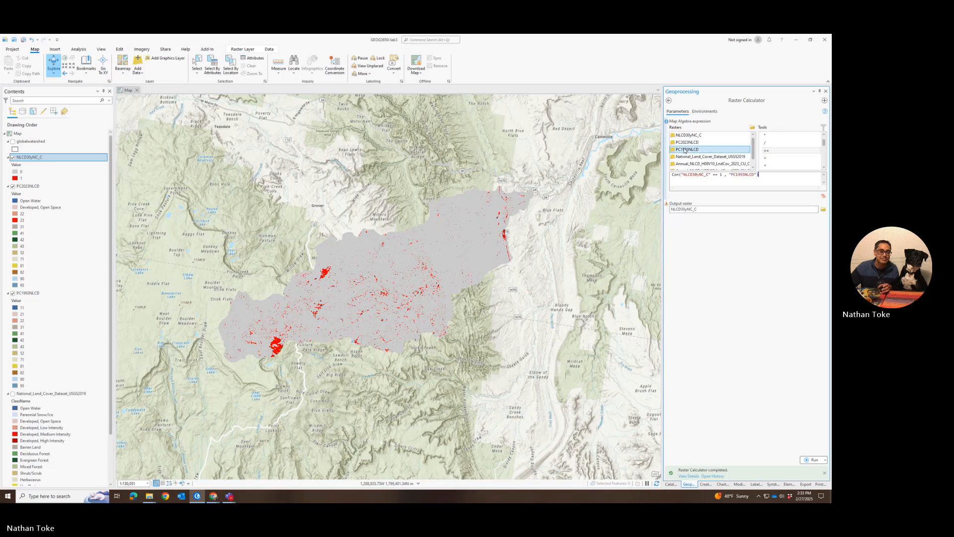
pyautogui.click(758, 175)
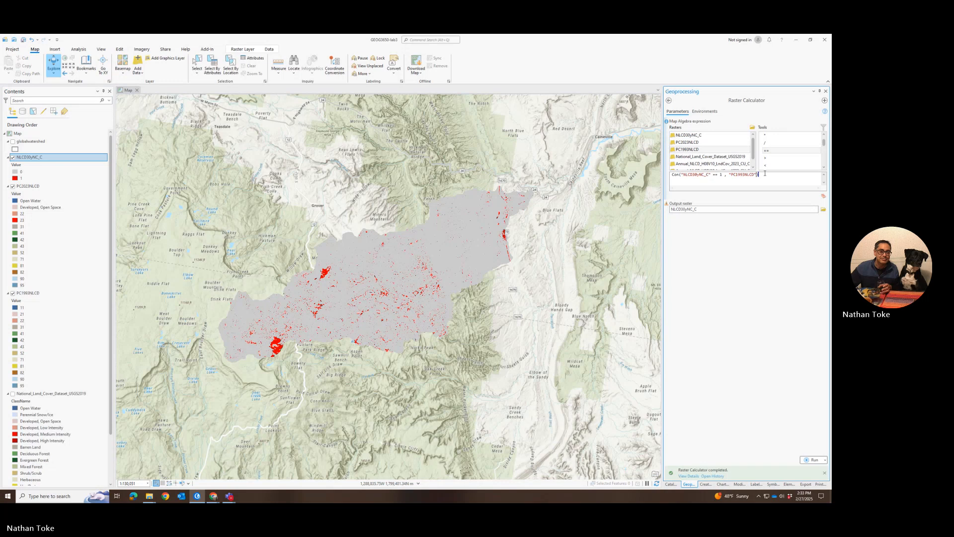
pyautogui.scroll(1, 793, 154)
pyautogui.scroll(-5, 794, 154)
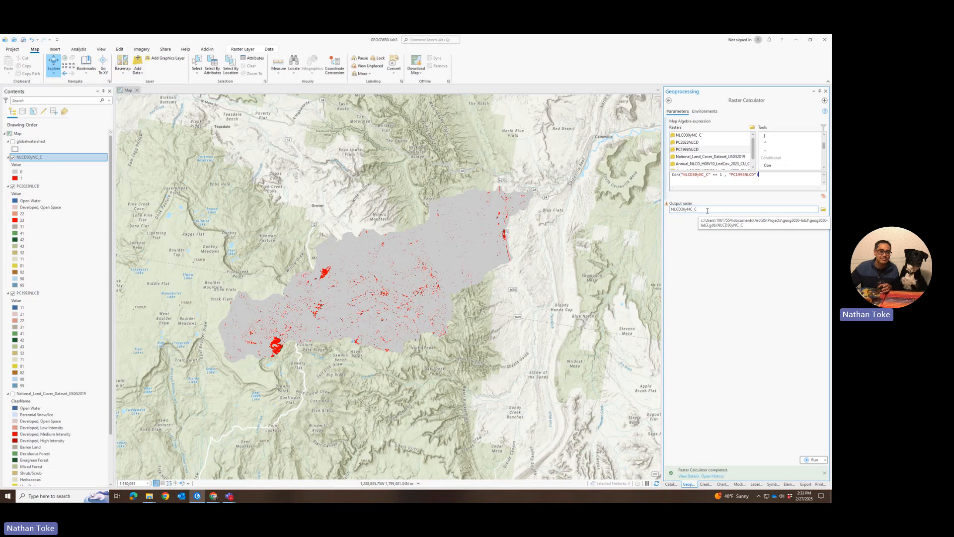
# Name the output raster PC_LCC_93value in the project geodatabase and run the Raster Calculator
pyautogui.click(707, 211)
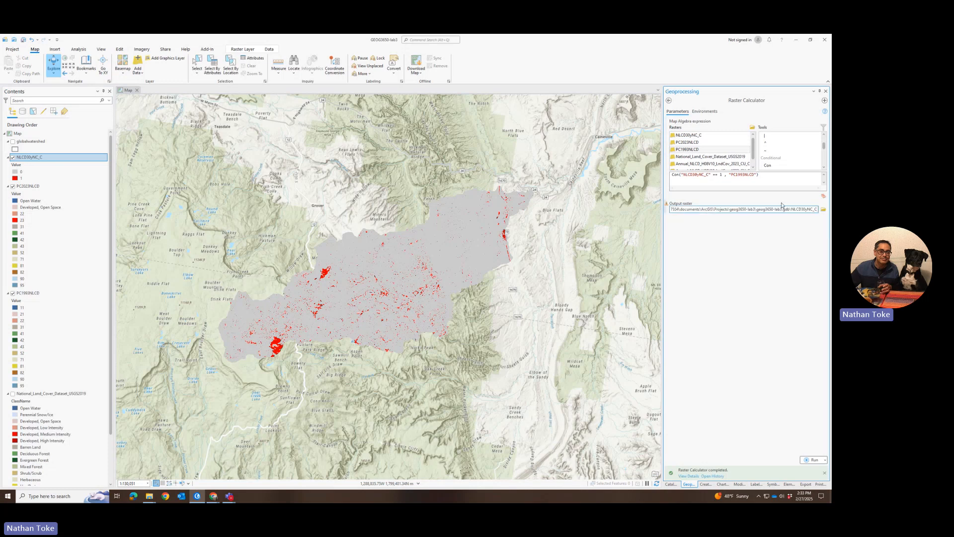
pyautogui.moveTo(792, 209); pyautogui.dragTo(818, 209)
pyautogui.write('PC')
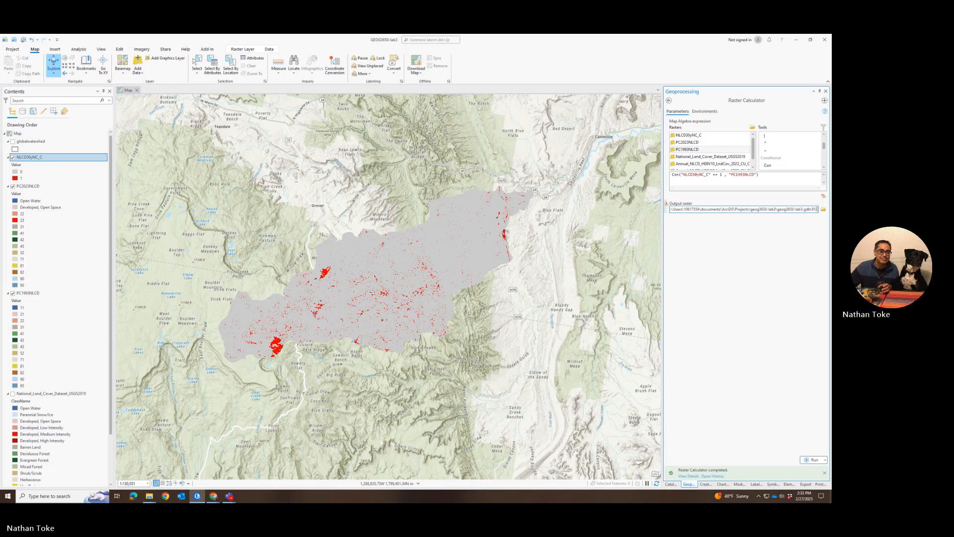
pyautogui.write('_')
pyautogui.press('BackSpace')
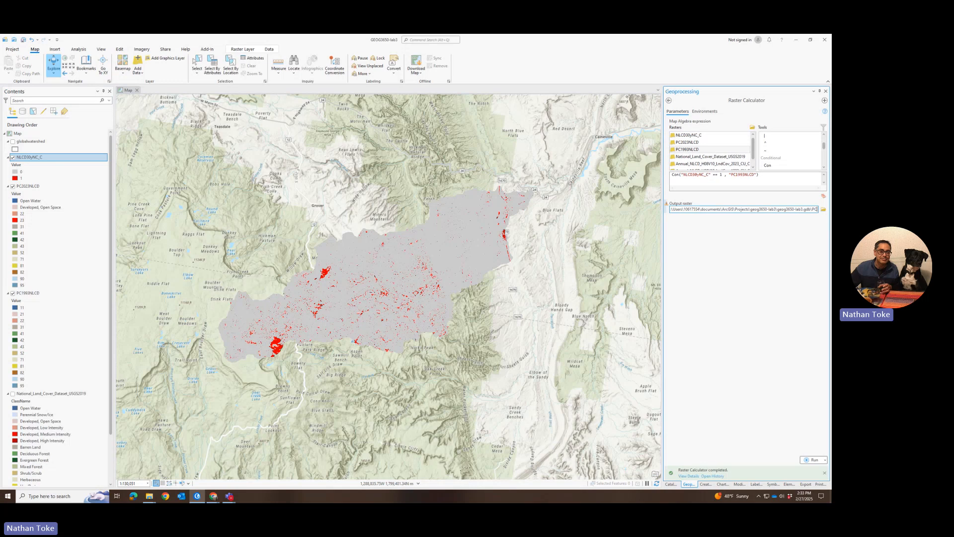
pyautogui.write('L')
pyautogui.press('BackSpace')
pyautogui.write('_NLCD')
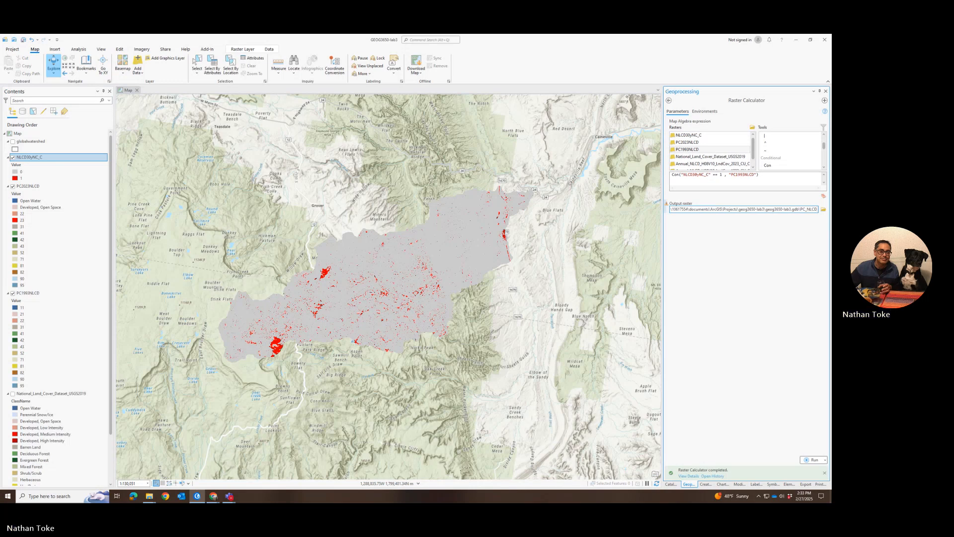
pyautogui.press('BackSpace')
pyautogui.press('BackSpace')
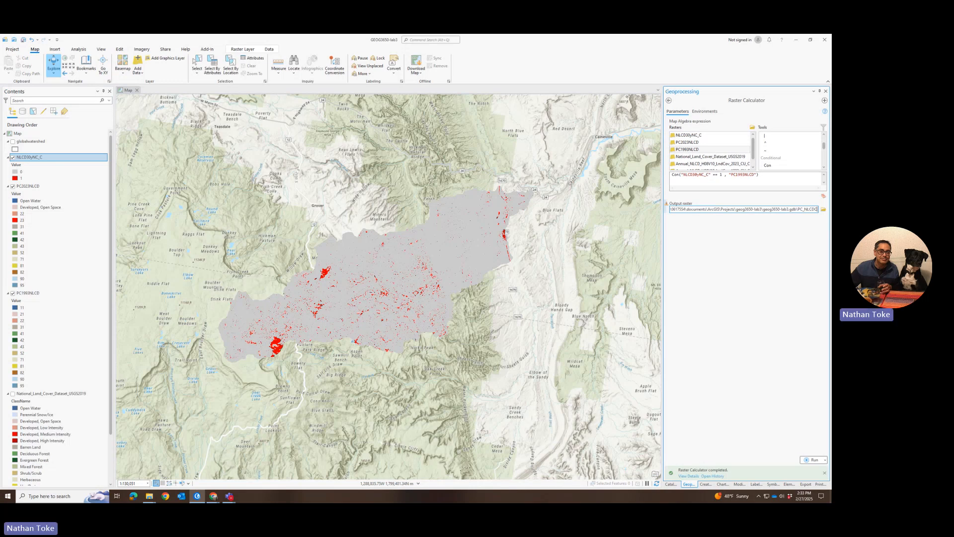
pyautogui.press('BackSpace')
pyautogui.press('BackSpace')
pyautogui.write('LCC')
pyautogui.write('_')
pyautogui.write('30')
pyautogui.press('BackSpace')
pyautogui.press('BackSpace')
pyautogui.write('93vl')
pyautogui.write('al')
pyautogui.write('ue')
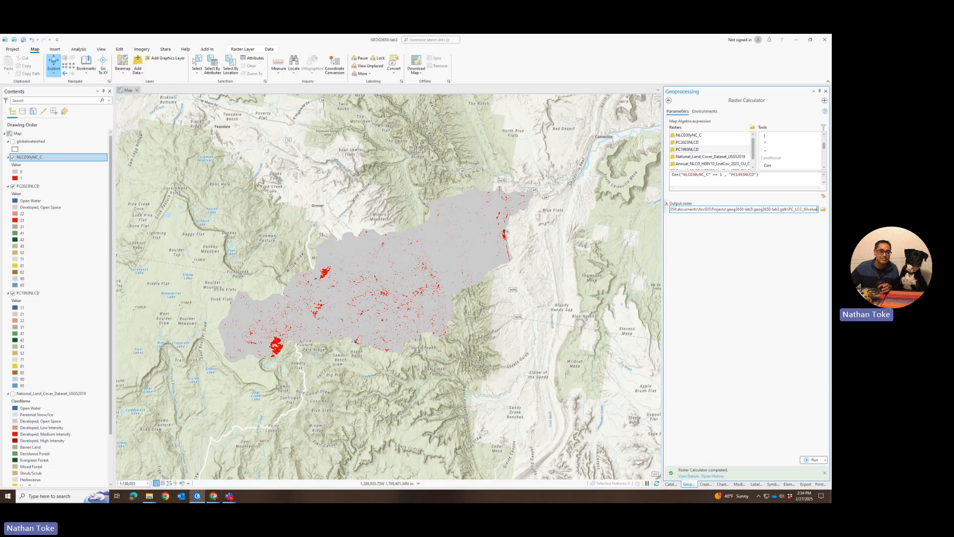
pyautogui.click(813, 460)
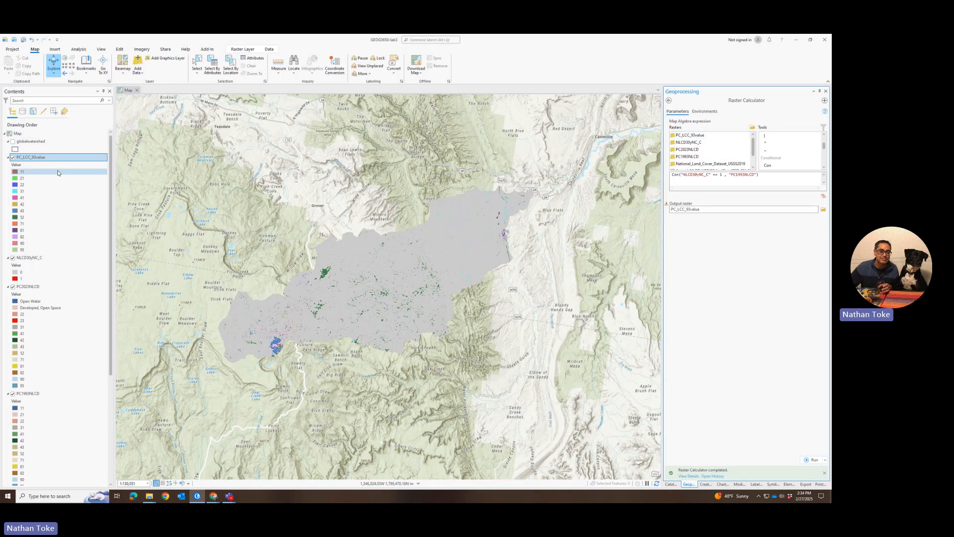
# Apply the symbology of the PC1993NLCD layer to PC_LCC_93value, maintaining ranges
pyautogui.click(43, 158)
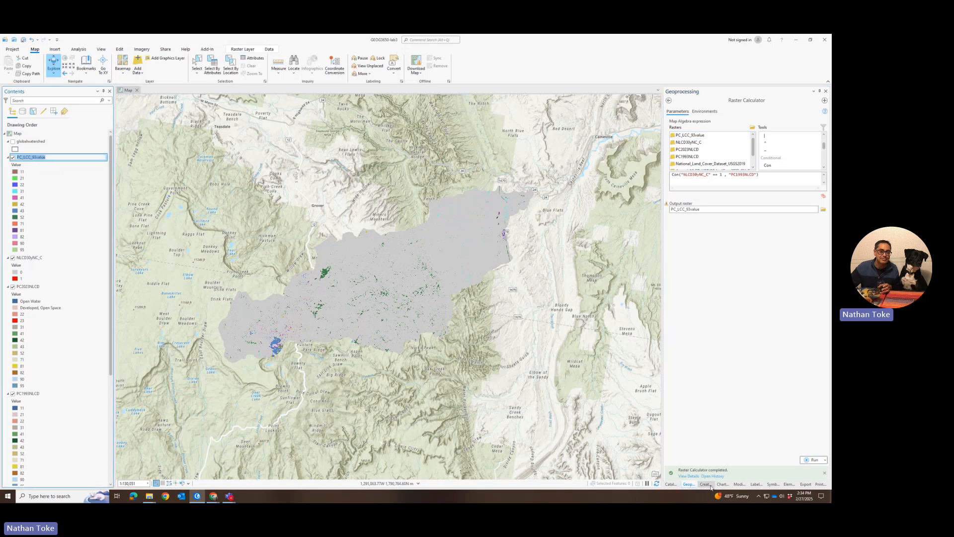
pyautogui.click(770, 484)
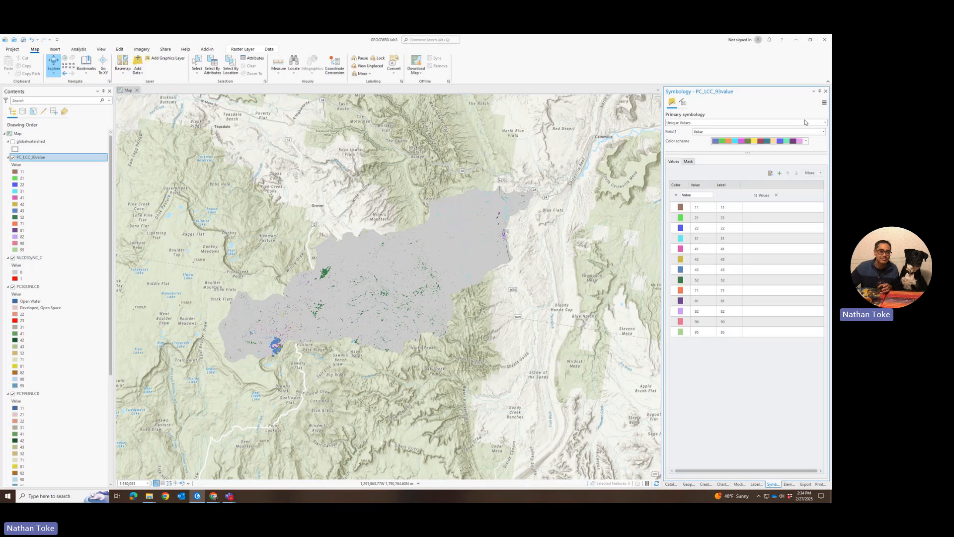
pyautogui.click(823, 102)
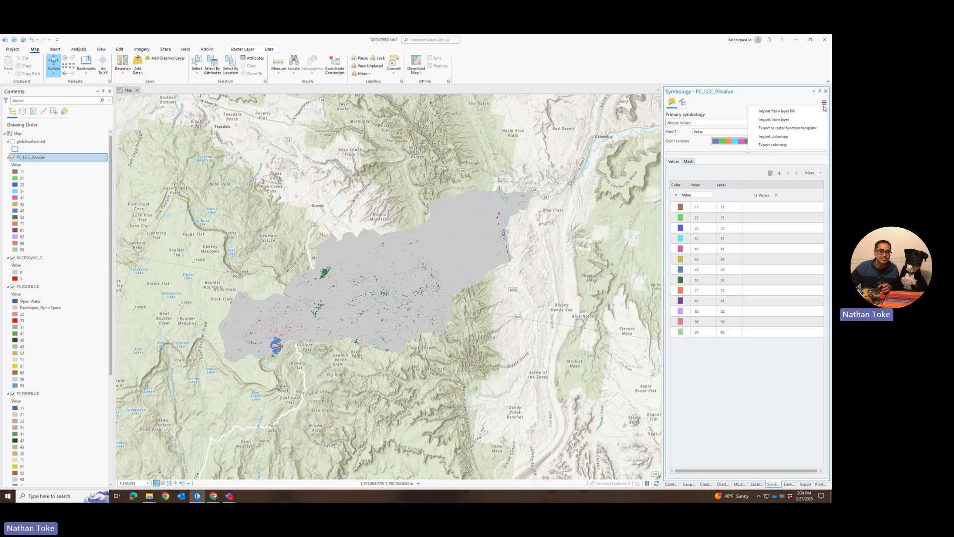
pyautogui.click(785, 122)
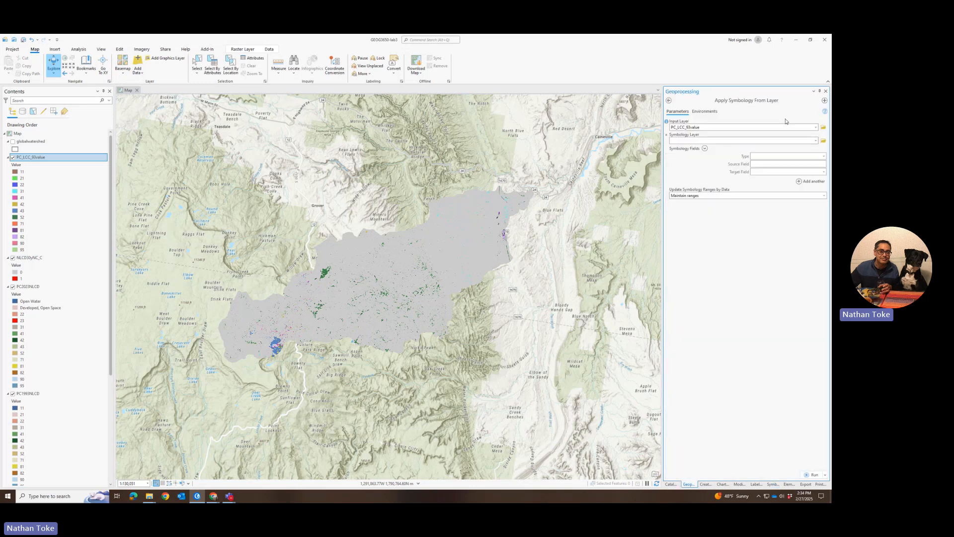
pyautogui.click(816, 141)
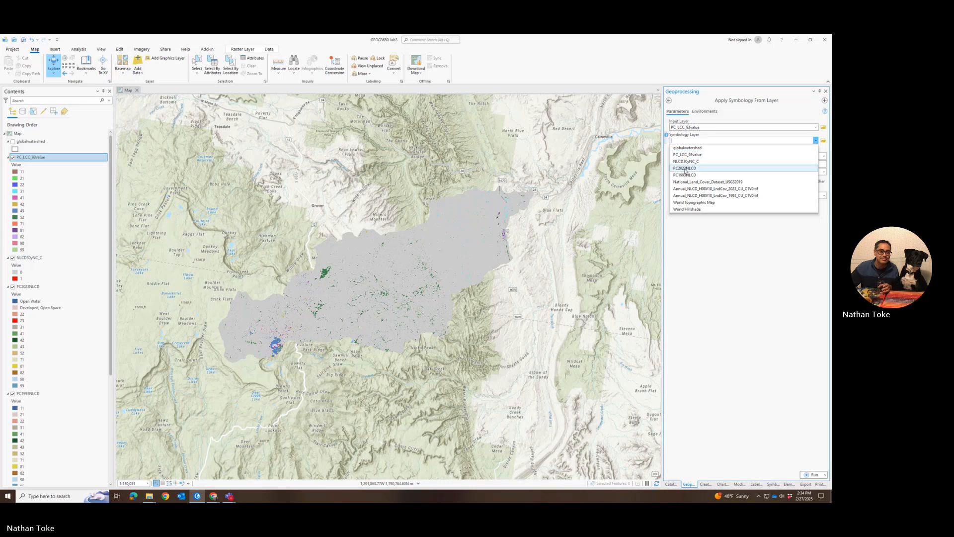
pyautogui.click(686, 176)
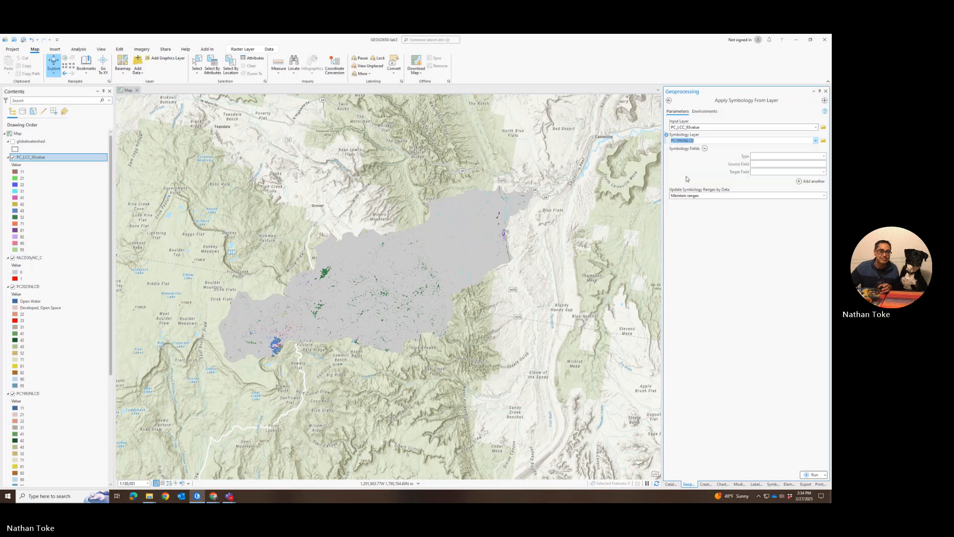
pyautogui.click(813, 474)
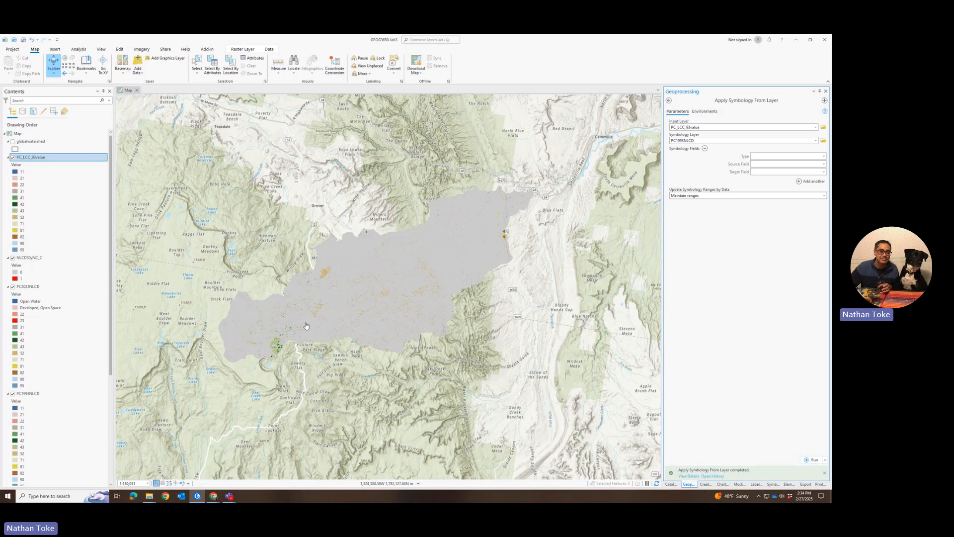
# Examine the changed cells from the burned southwest to the eastern edge, comparing PC_LCC_93value with NLCD30yNC_C, PC1993NLCD and PC2023NLCD
pyautogui.scroll(3, 281, 361)
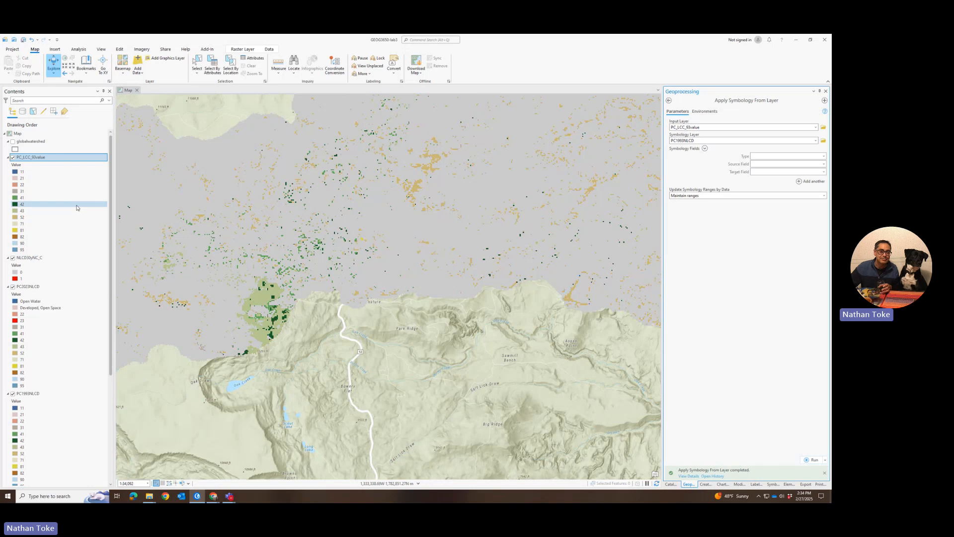
pyautogui.click(12, 258)
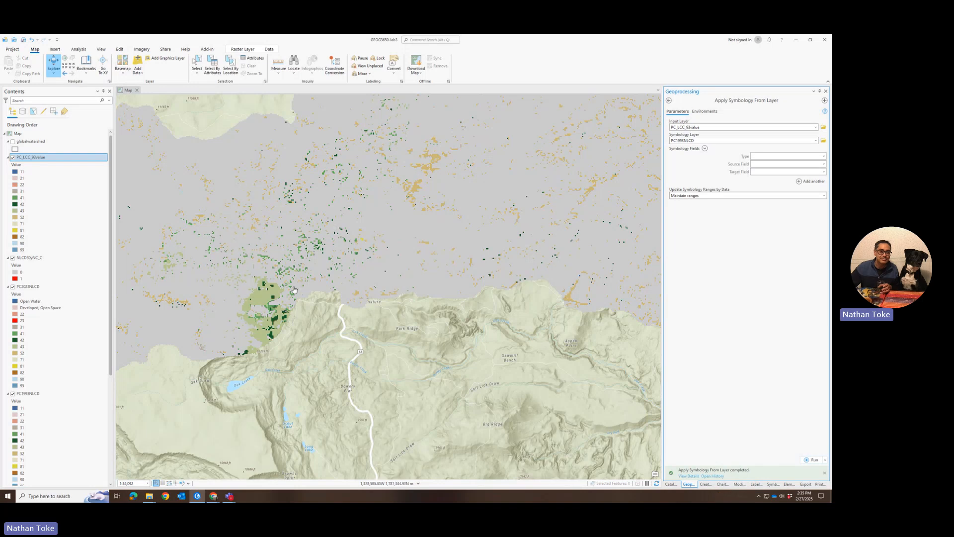
pyautogui.moveTo(538, 185); pyautogui.dragTo(271, 301)
pyautogui.moveTo(411, 209); pyautogui.dragTo(294, 313)
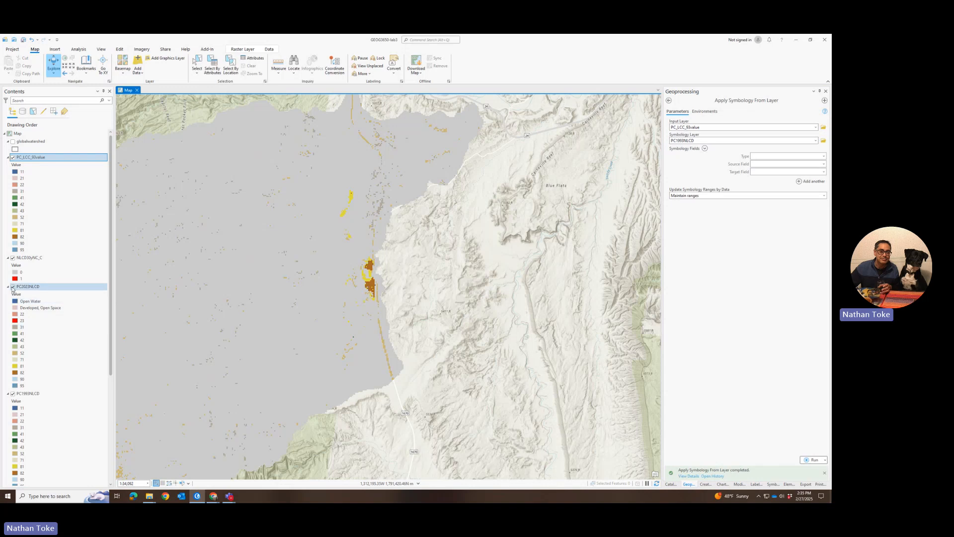
pyautogui.click(13, 157)
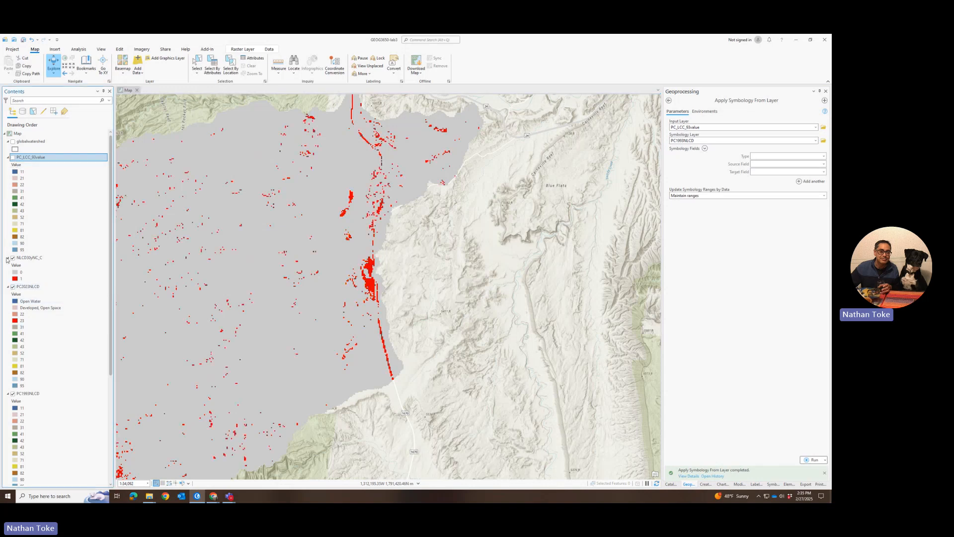
pyautogui.click(13, 287)
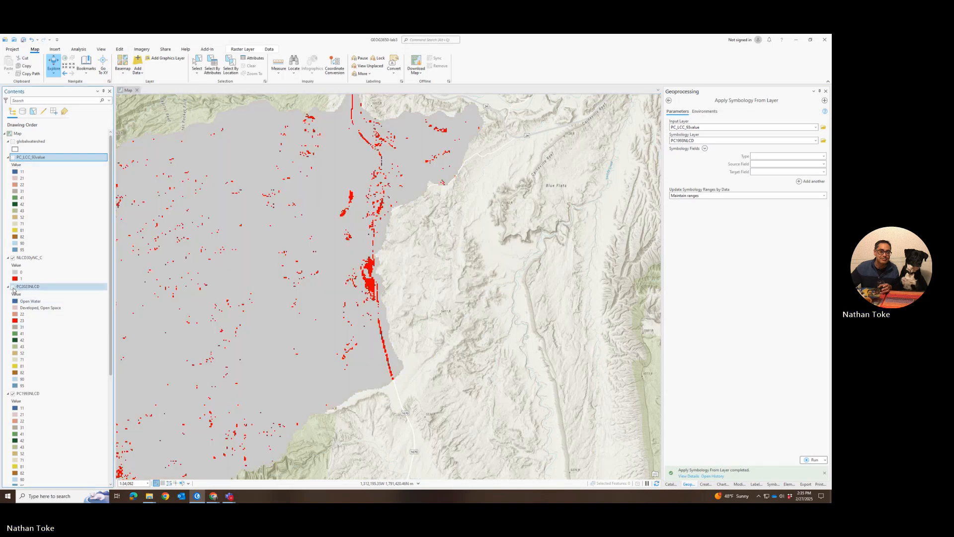
pyautogui.click(13, 258)
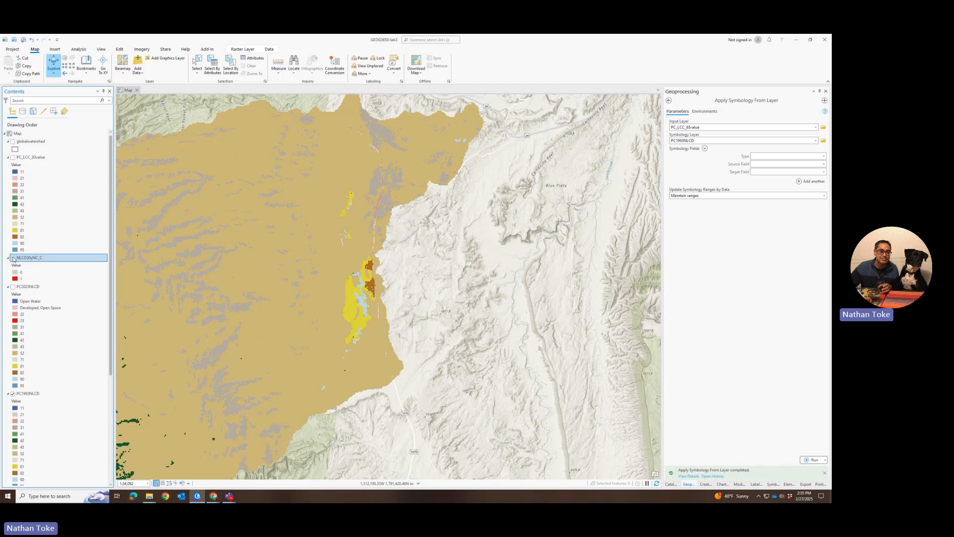
pyautogui.click(13, 287)
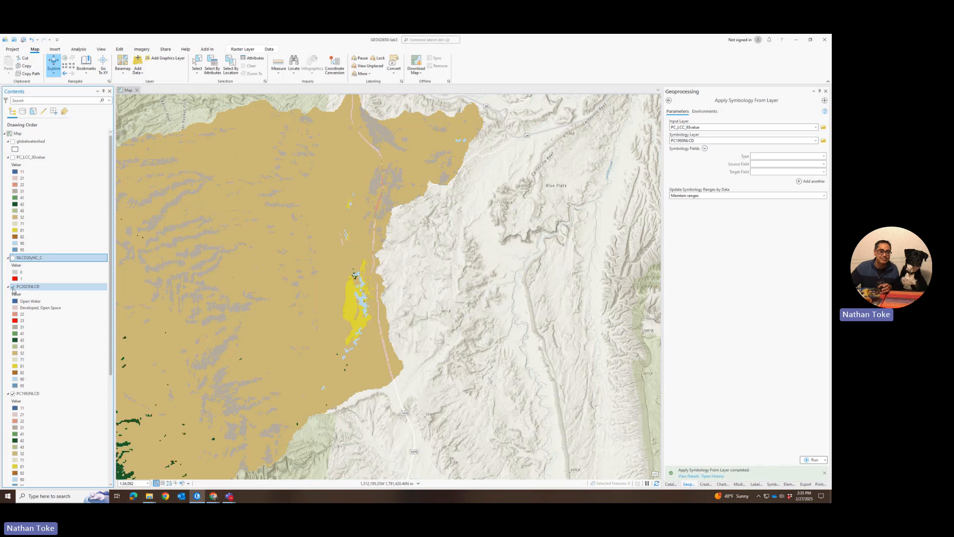
pyautogui.click(13, 158)
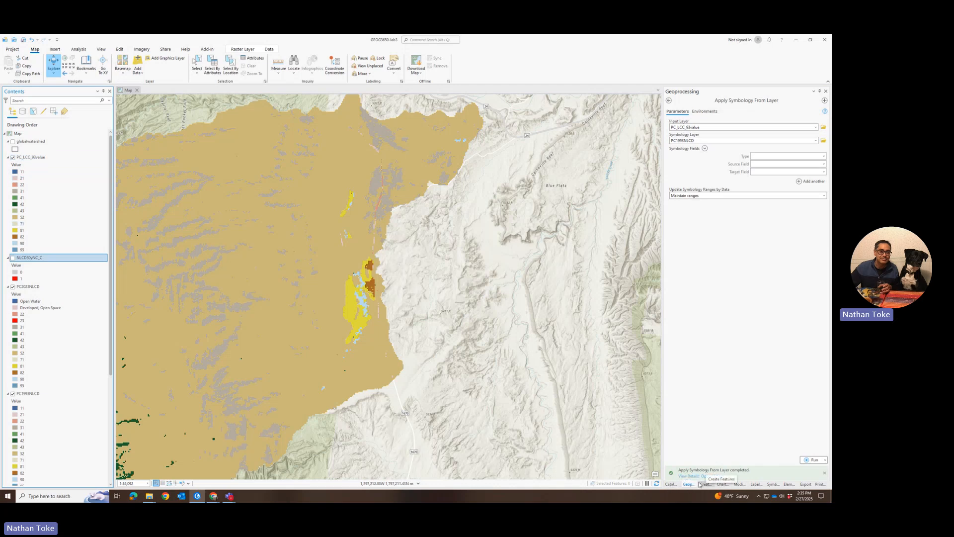
# Start a new Raster Calculator expression with a Con function that takes NLCD30yNC_C as its condition raster
pyautogui.click(669, 101)
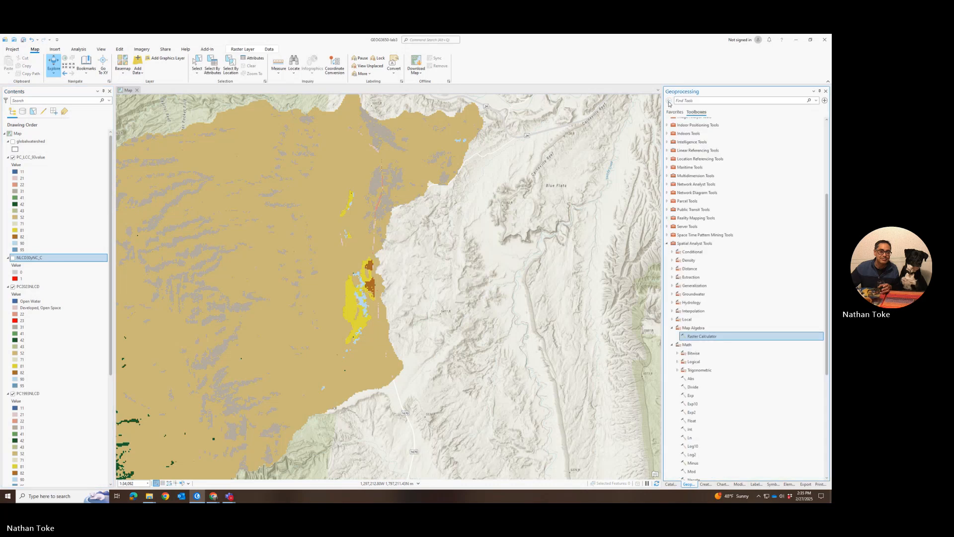
pyautogui.doubleClick(701, 336)
pyautogui.scroll(-5, 773, 159)
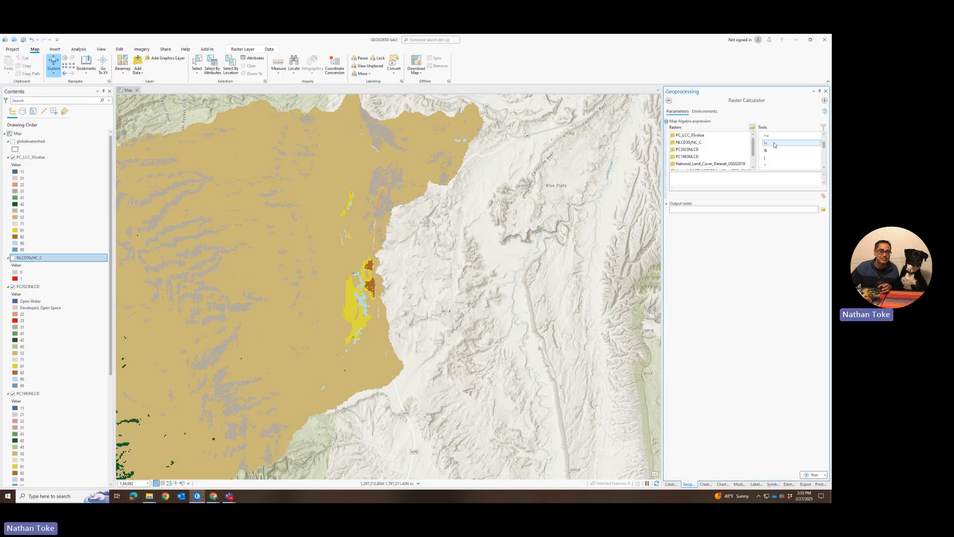
pyautogui.doubleClick(772, 166)
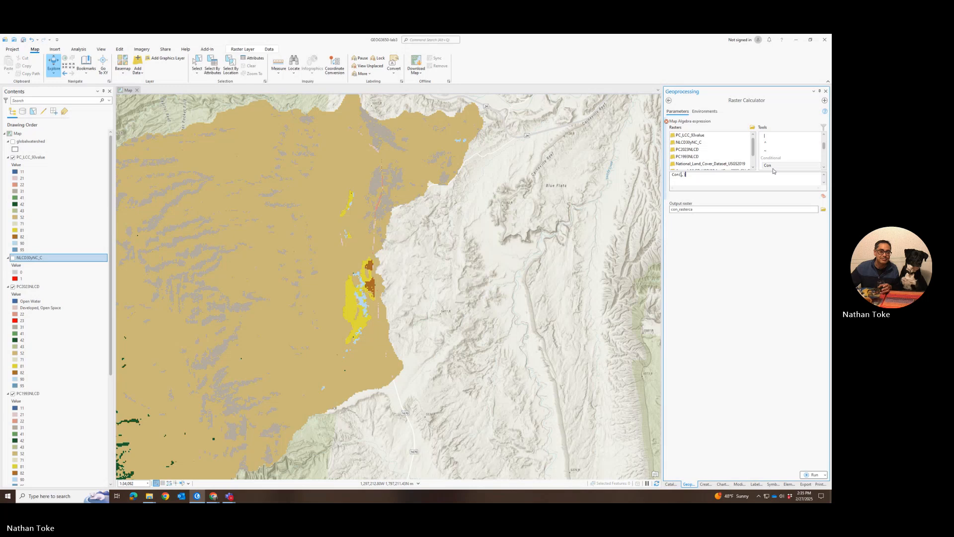
pyautogui.doubleClick(685, 142)
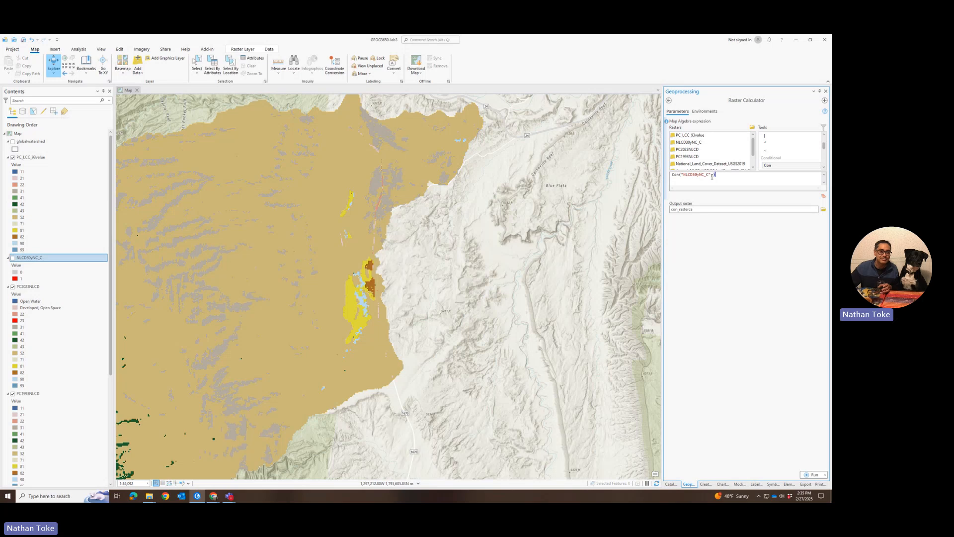
# Complete the Con expression so that cells where NLCD30yNC_C == 1 return the PC2023NLCD value
pyautogui.scroll(4, 777, 152)
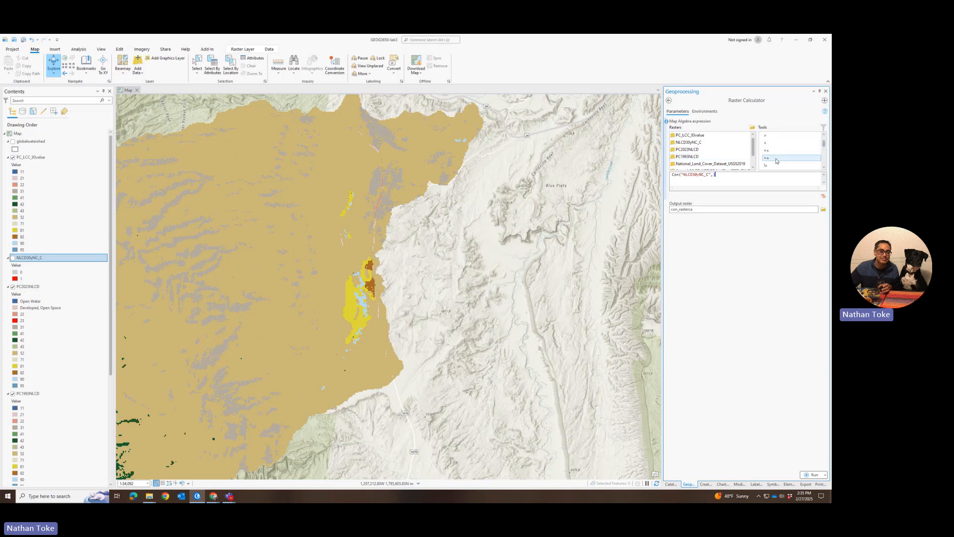
pyautogui.scroll(1, 773, 154)
pyautogui.doubleClick(770, 151)
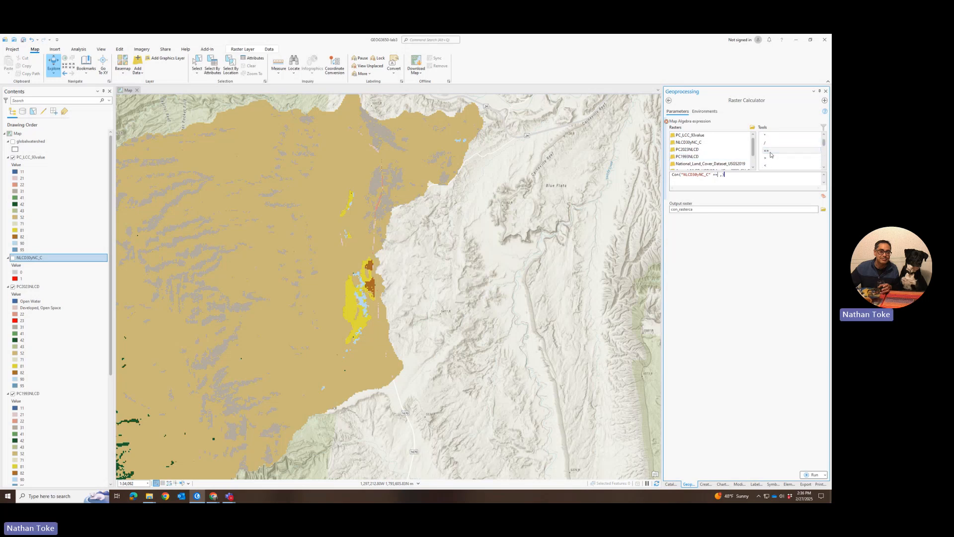
pyautogui.click(724, 174)
pyautogui.write('1 ,')
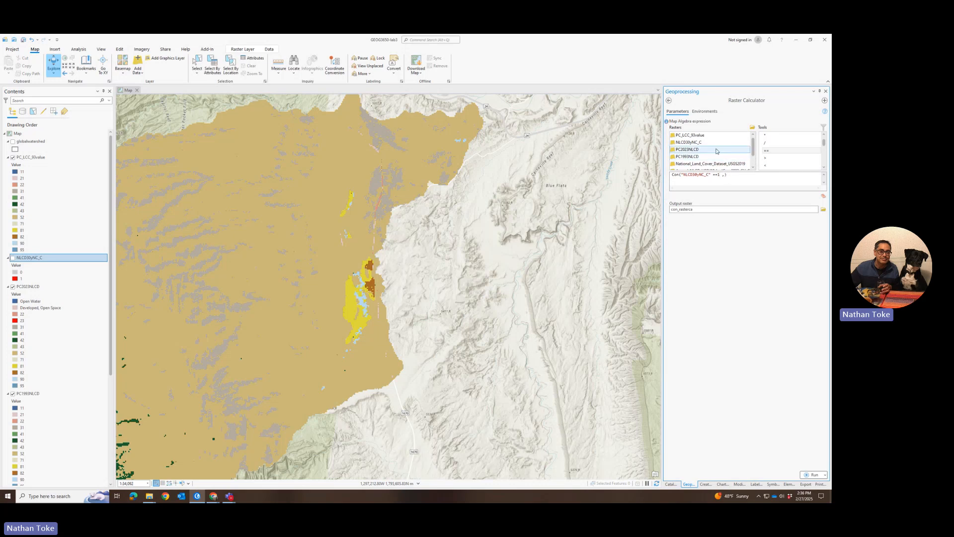
pyautogui.click(693, 150)
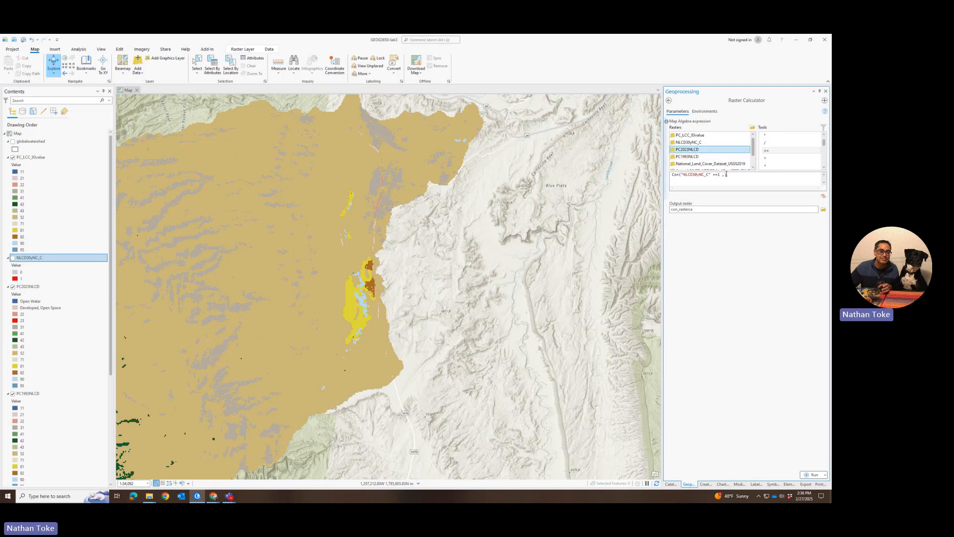
pyautogui.doubleClick(693, 149)
pyautogui.write(')')
# Name the output raster PC_LCC23Value and run the Raster Calculator
pyautogui.click(702, 210)
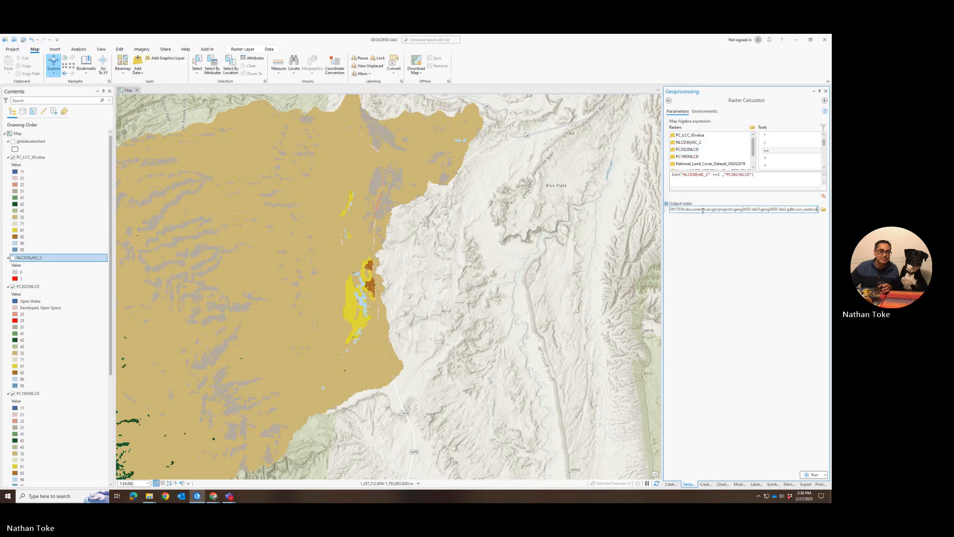
pyautogui.doubleClick(797, 209)
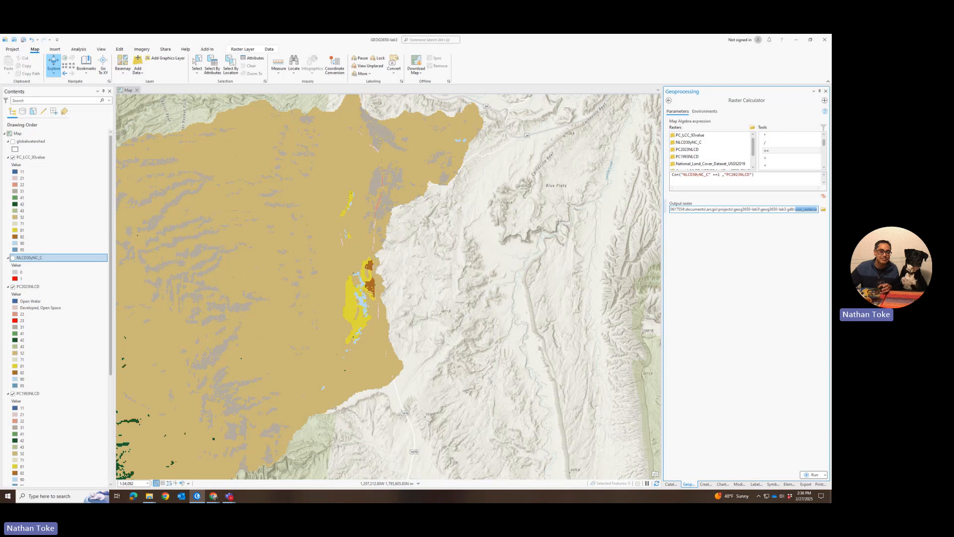
pyautogui.write('PC_LCC23Value')
pyautogui.click(818, 475)
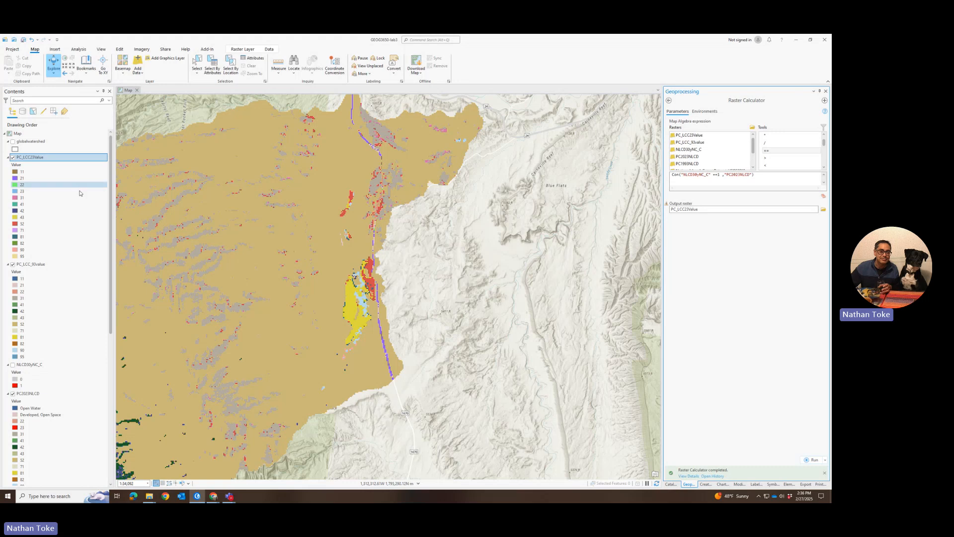
# Display NLCD30yNC_C again and compare PC_LCC23Value with the layers beneath it by hiding and redisplaying it
pyautogui.click(13, 364)
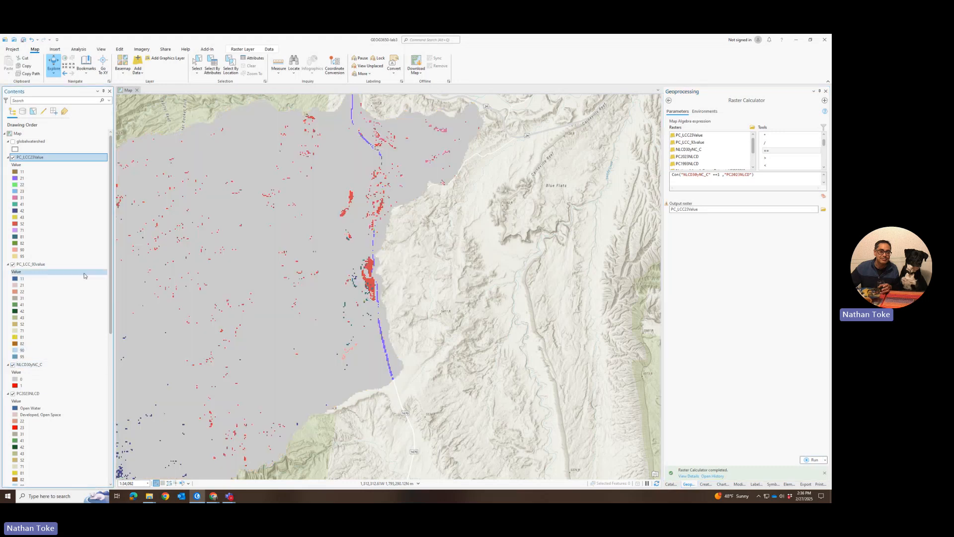
pyautogui.click(13, 158)
pyautogui.click(14, 157)
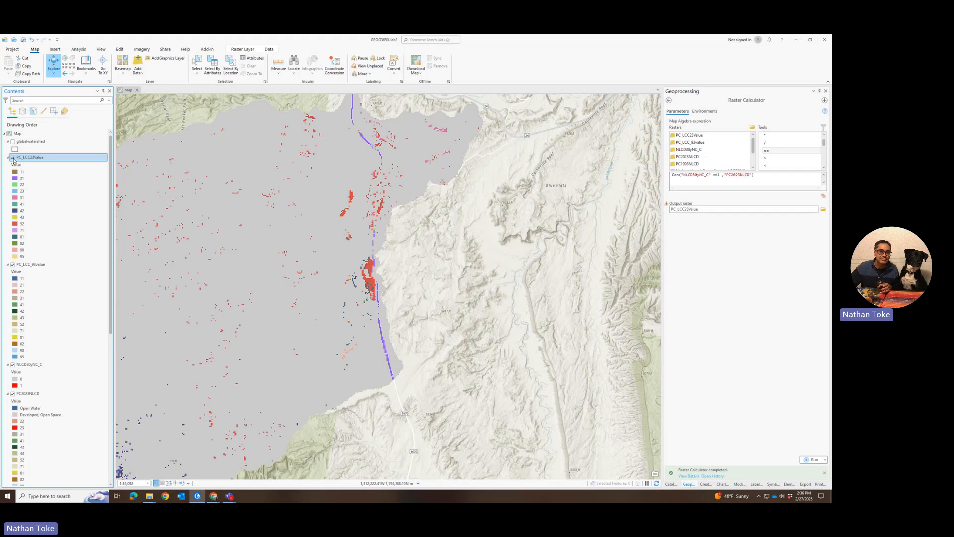
# Toggle PC_LCC23Value off and on to compare it with PC_LCC_93value underneath
pyautogui.click(13, 158)
pyautogui.click(14, 158)
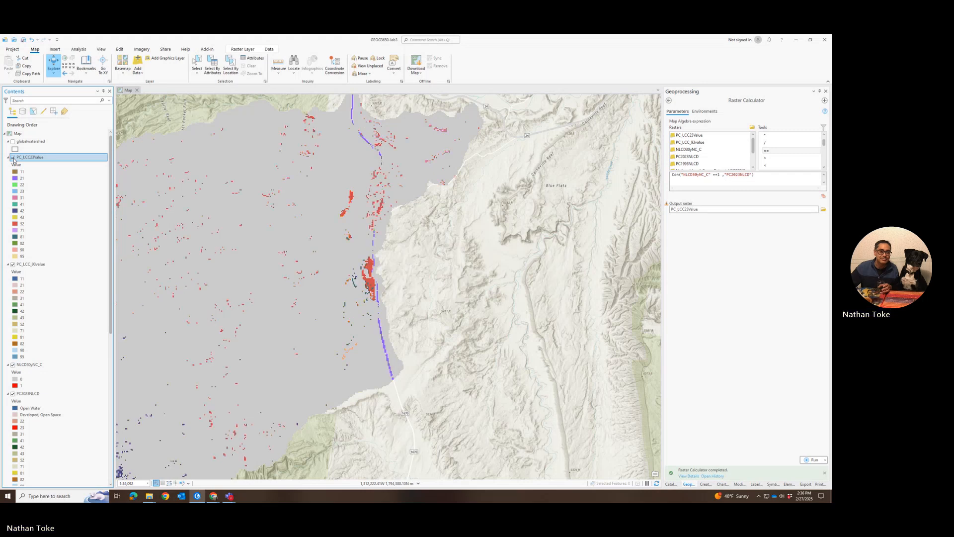
pyautogui.click(13, 158)
pyautogui.click(14, 157)
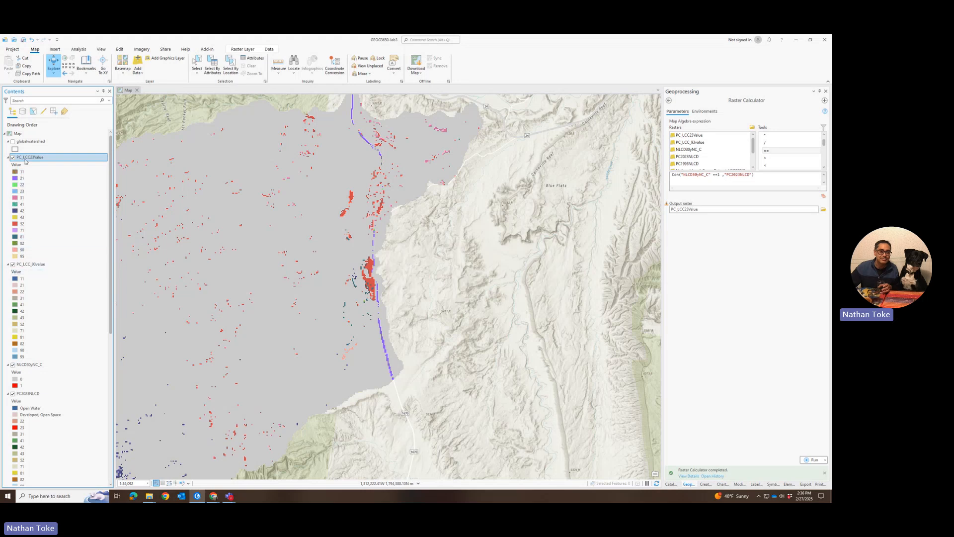
# Apply the symbology of PC2023NLCD to PC_LCC23Value with Apply Symbology From Layer
pyautogui.click(773, 484)
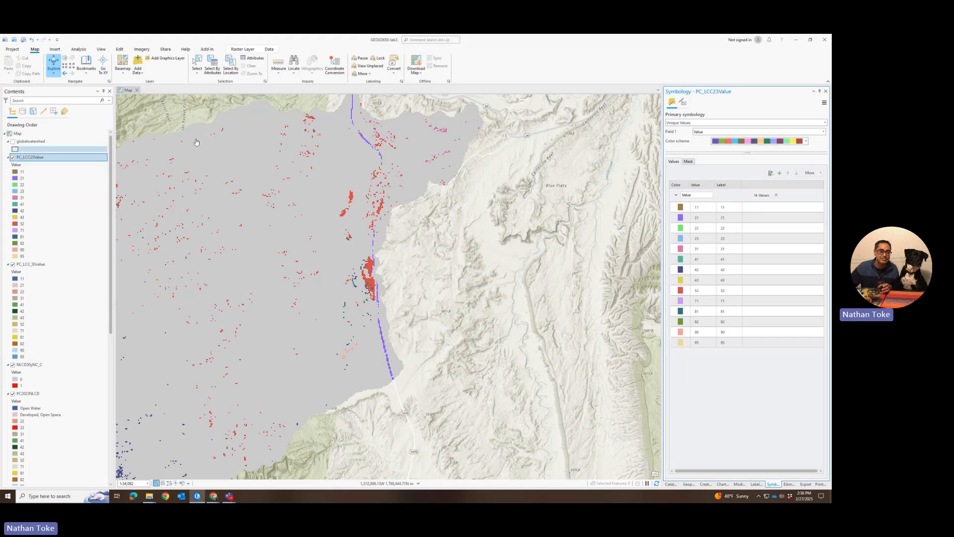
pyautogui.click(824, 102)
pyautogui.click(780, 120)
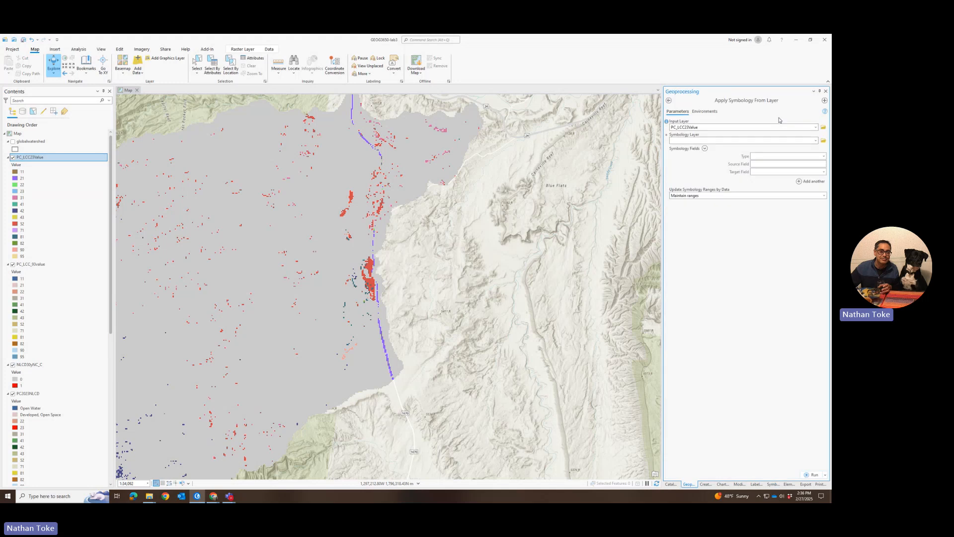
pyautogui.click(816, 140)
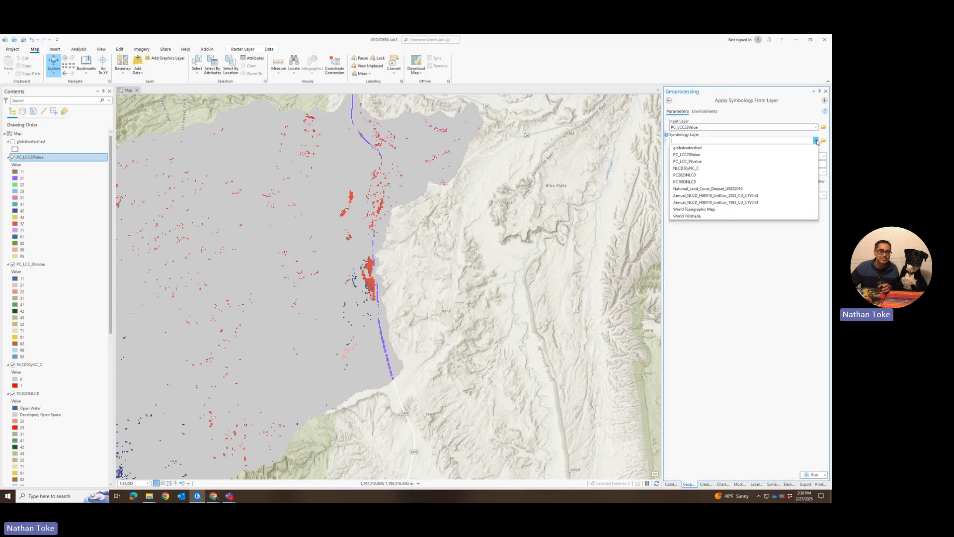
pyautogui.click(692, 176)
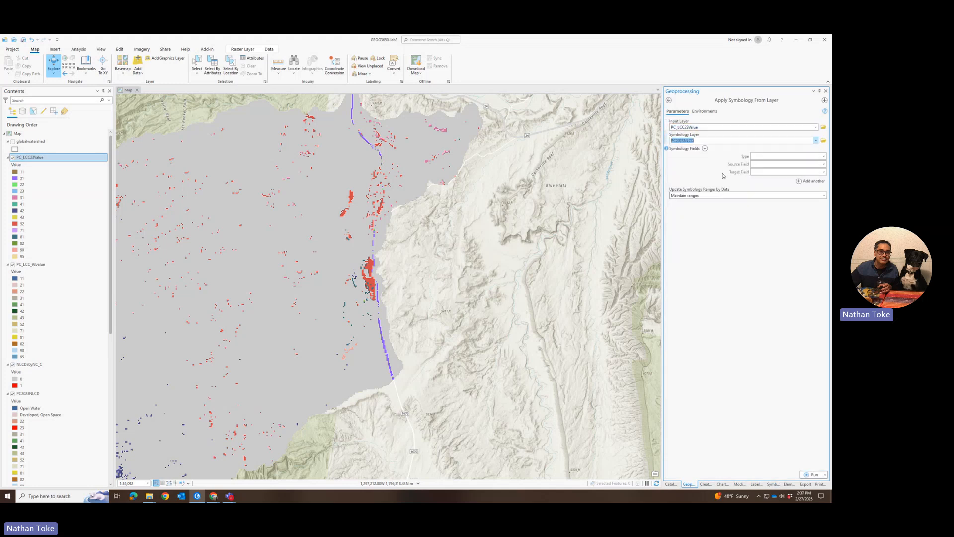
pyautogui.click(811, 475)
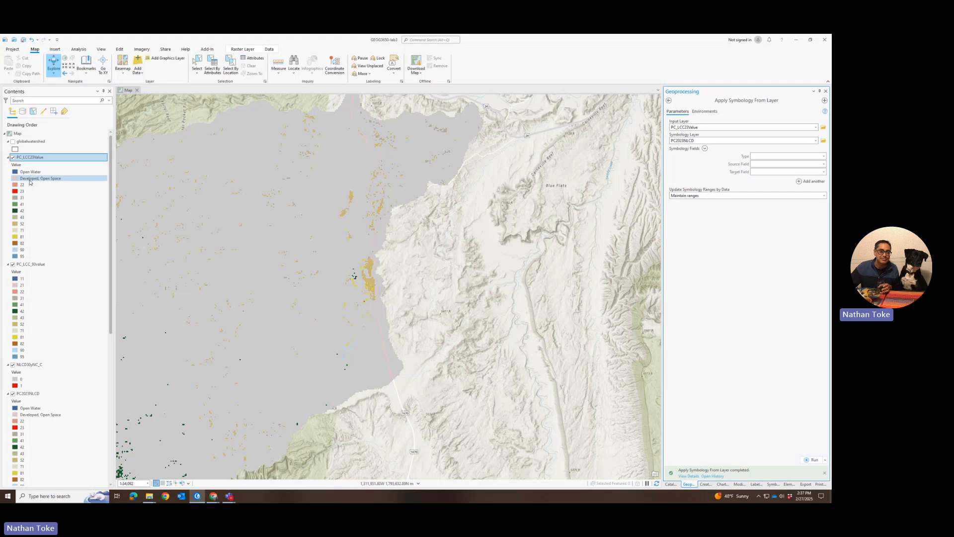
# Compare the restyled PC_LCC23Value with PC_LCC_93value by hiding and redisplaying it, and examine the changed cells in the northeast of the watershed up close
pyautogui.click(14, 157)
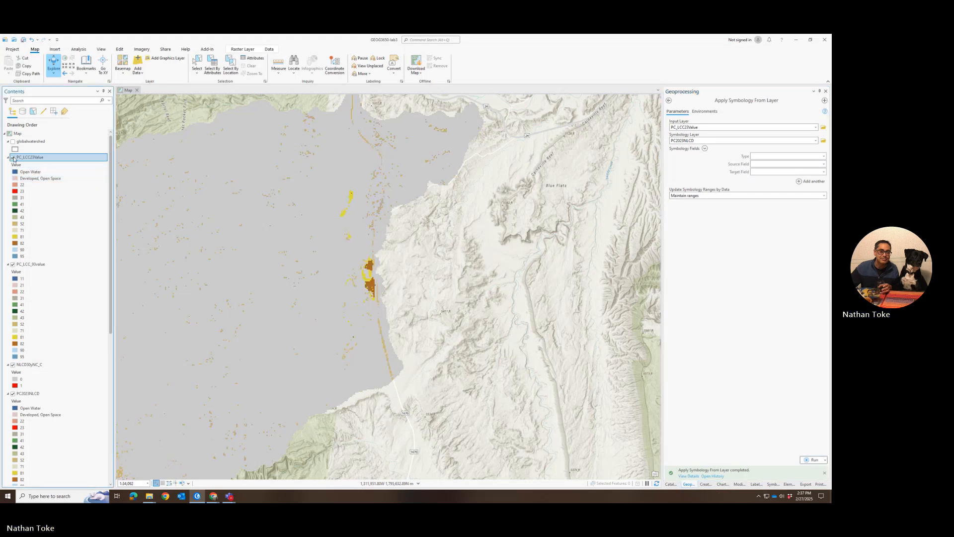
pyautogui.click(13, 158)
pyautogui.click(13, 158)
pyautogui.click(14, 158)
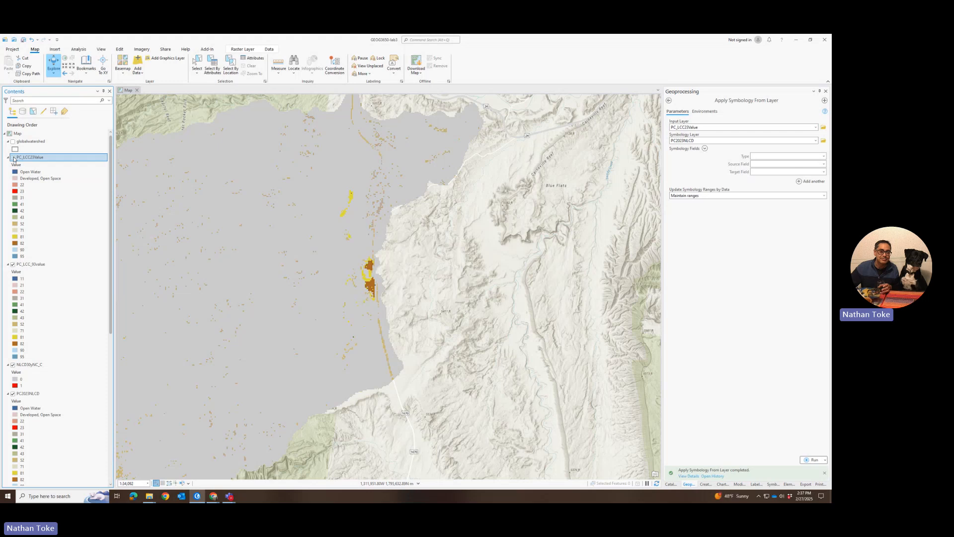
pyautogui.click(14, 158)
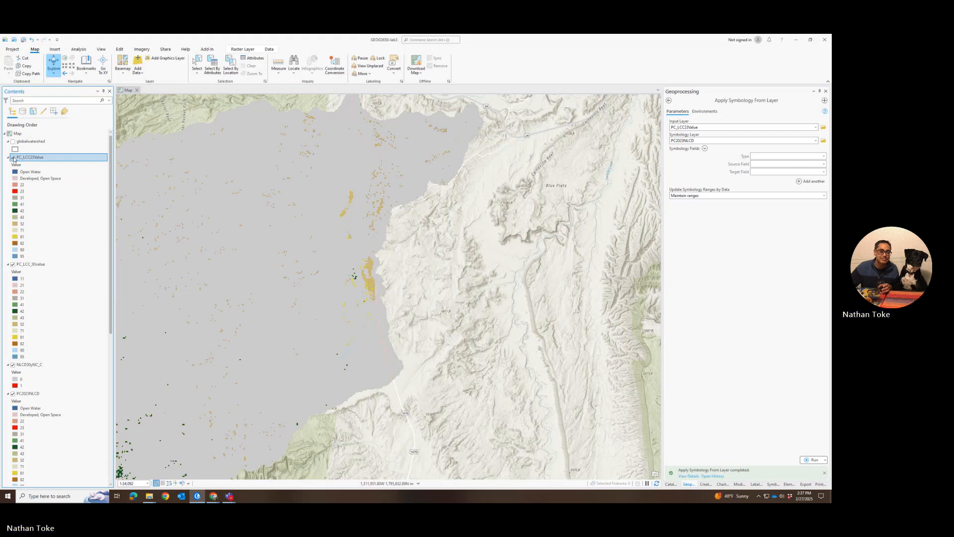
pyautogui.scroll(5, 234, 264)
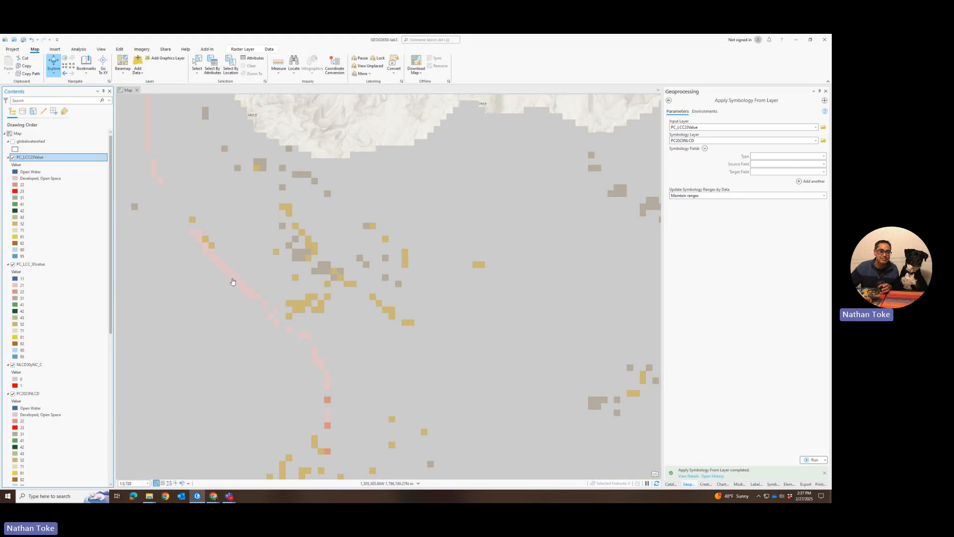
# Hide the PC2023NLCD, PC1993NLCD and NLCD30yNC_C layers to view the changed cells directly over the basemap
pyautogui.scroll(-2, 20, 383)
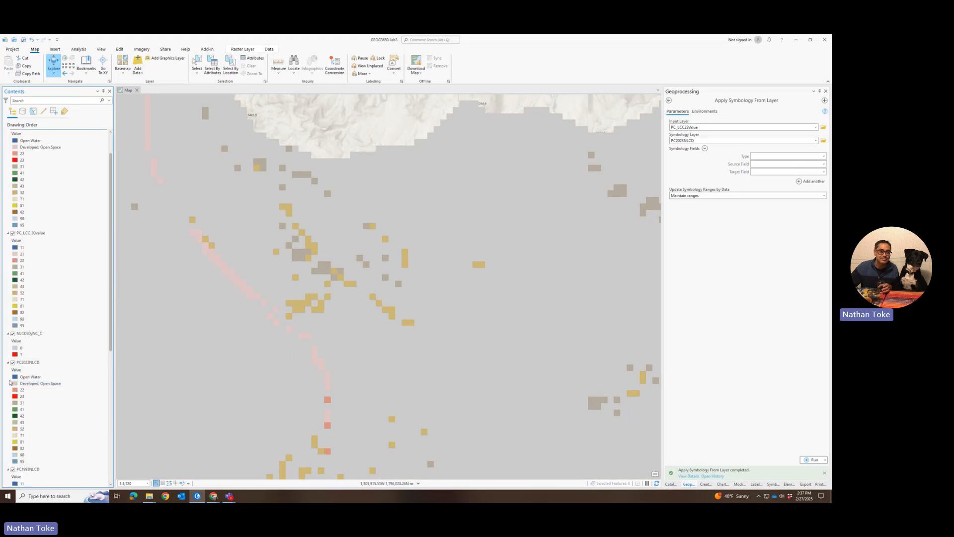
pyautogui.click(13, 363)
pyautogui.scroll(-5, 15, 373)
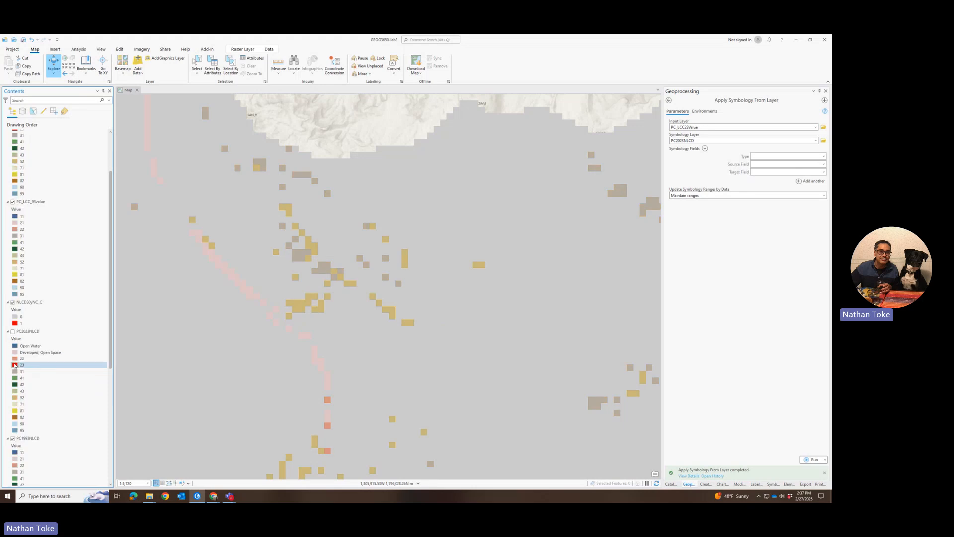
pyautogui.click(13, 391)
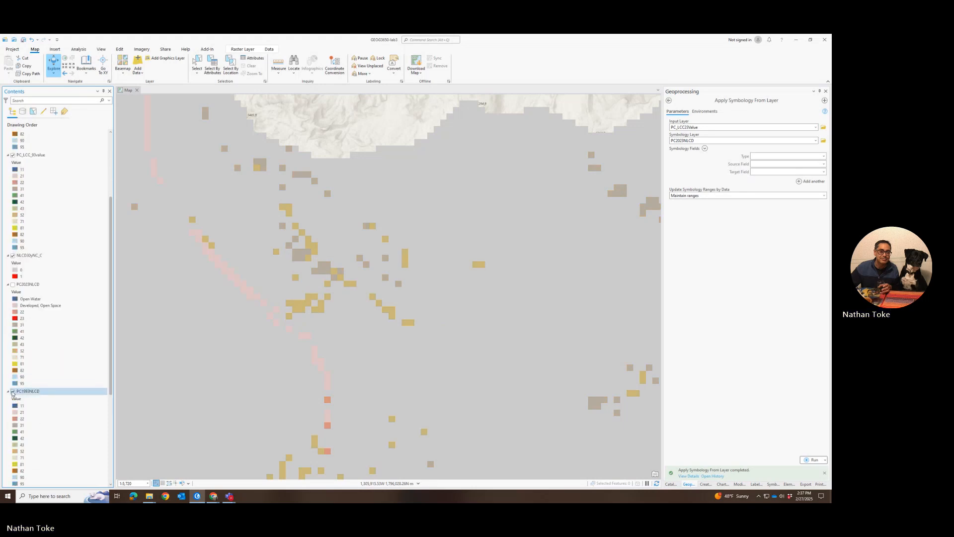
pyautogui.click(13, 255)
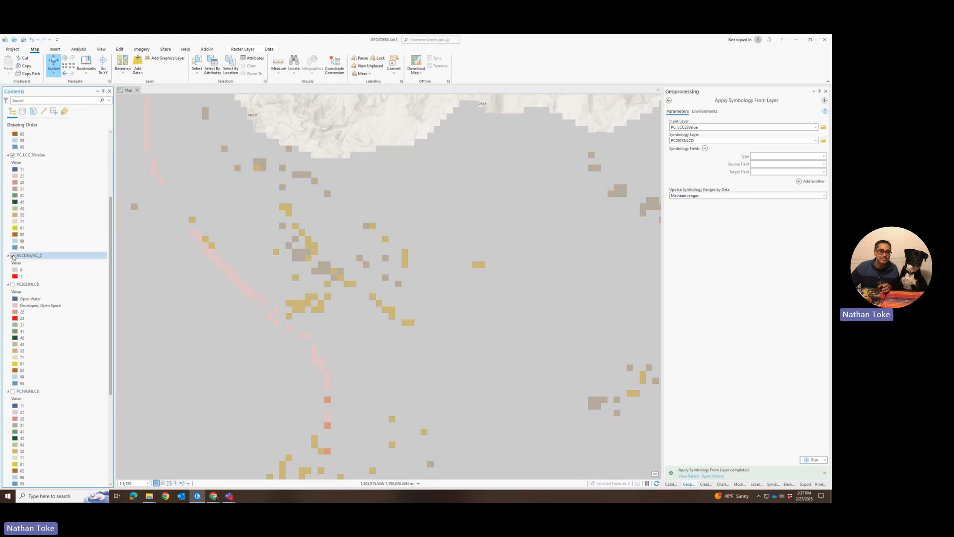
pyautogui.scroll(-5, 211, 259)
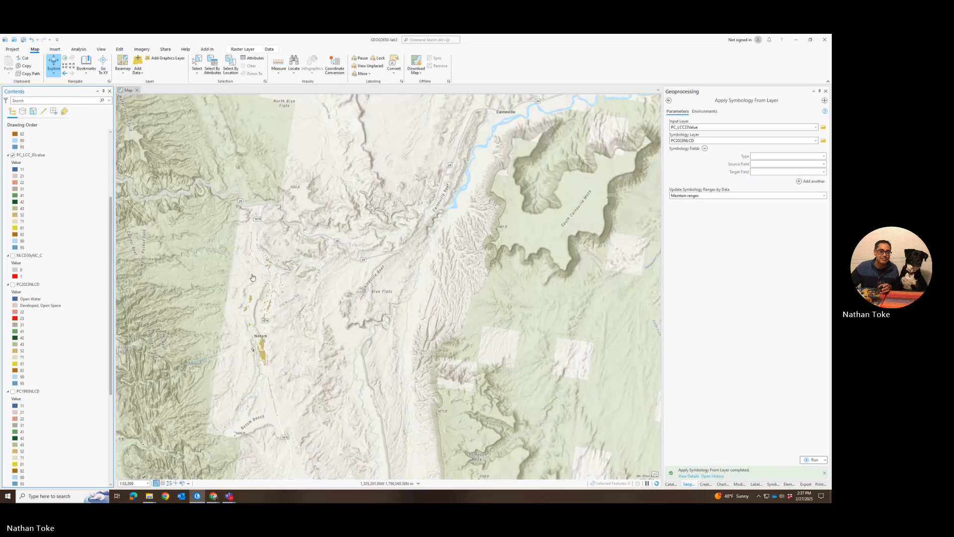
pyautogui.moveTo(249, 288); pyautogui.dragTo(394, 254)
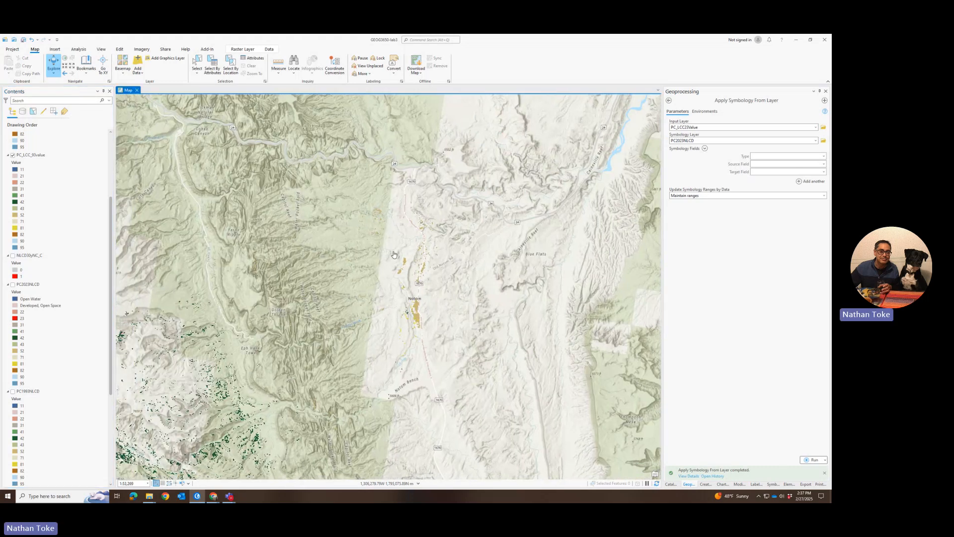
# Redisplay NLCD30yNC_C and set the colour of its value 0 class to white
pyautogui.click(13, 255)
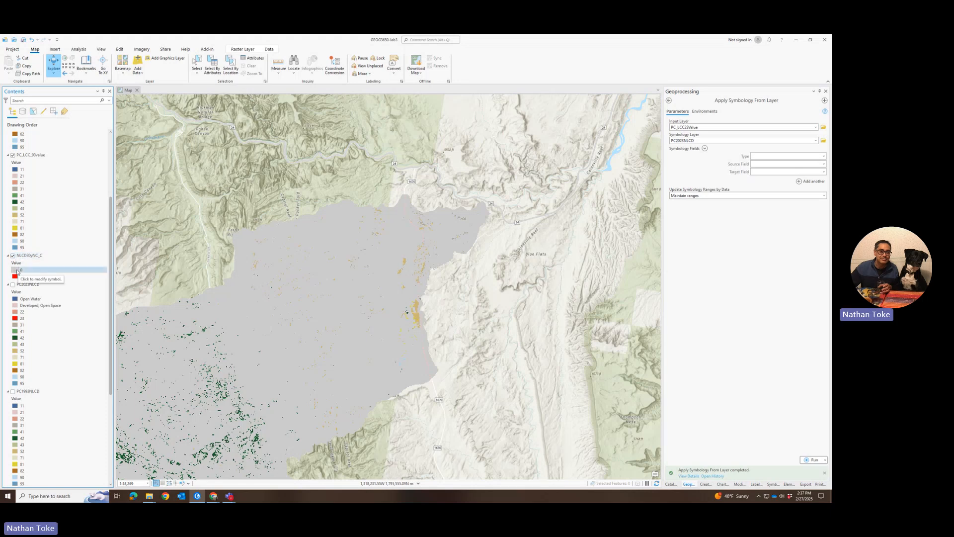
pyautogui.click(17, 272)
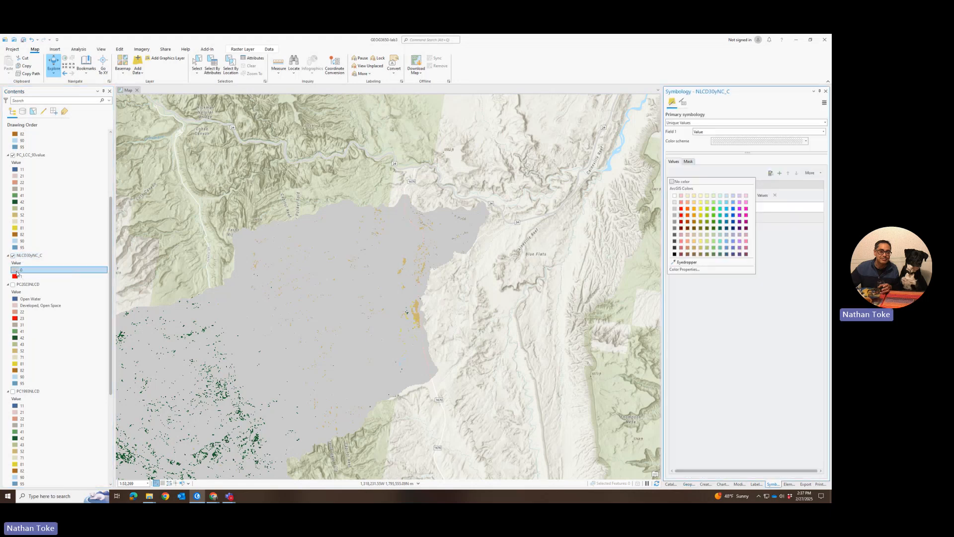
pyautogui.click(674, 199)
pyautogui.click(680, 206)
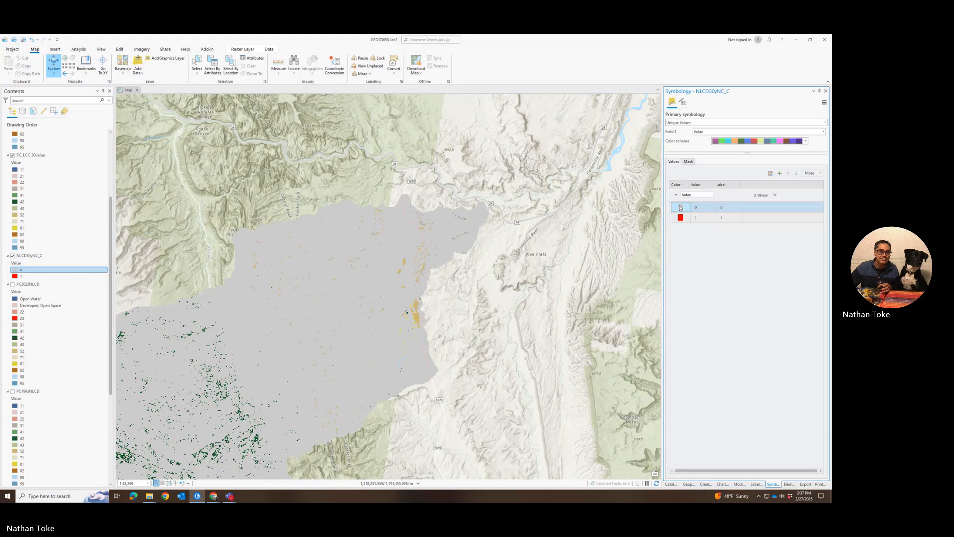
pyautogui.click(676, 196)
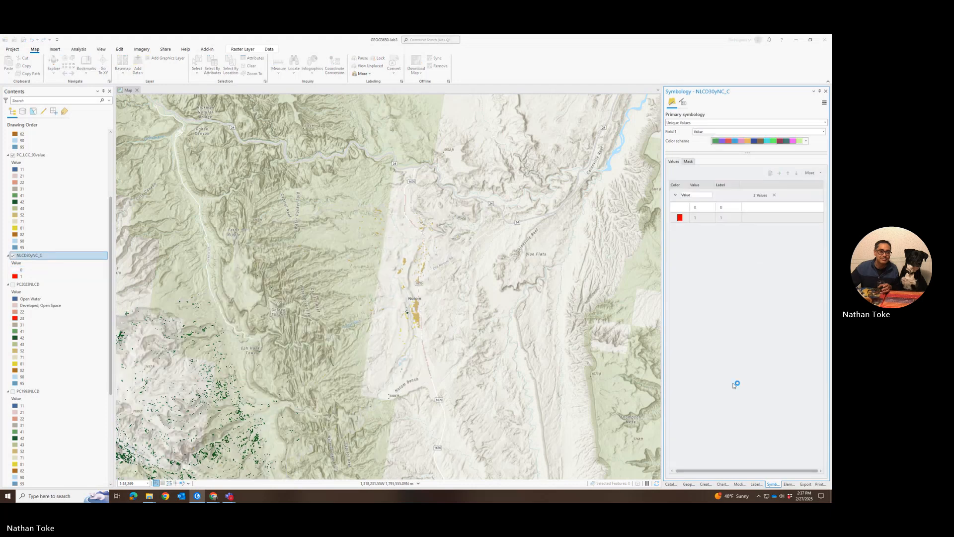
# Compare 1993 and 2023 land cover of changed cells in the western watershed by repeatedly hiding and redisplaying PC_LCC23Value
pyautogui.moveTo(378, 289); pyautogui.dragTo(533, 184)
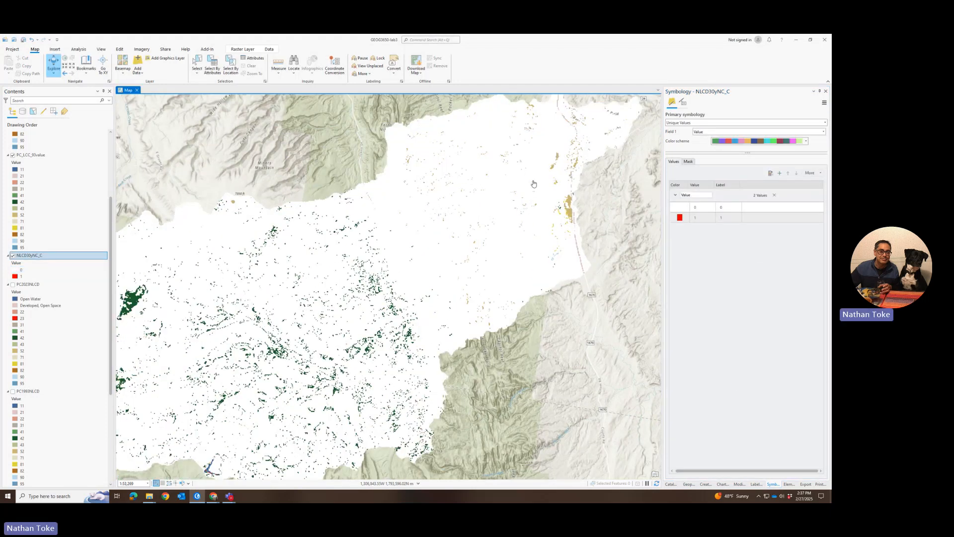
pyautogui.moveTo(300, 322); pyautogui.dragTo(504, 192)
pyautogui.moveTo(294, 262); pyautogui.dragTo(319, 298)
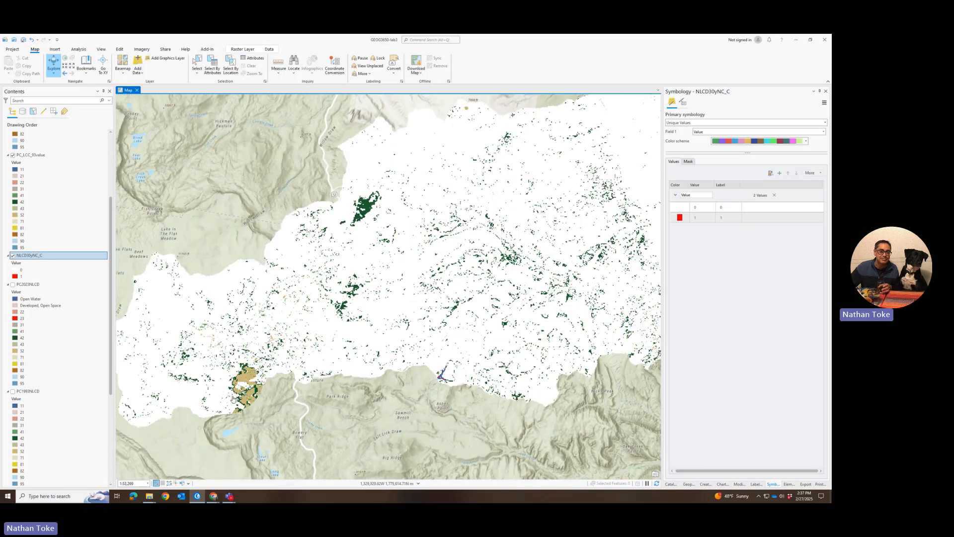
pyautogui.scroll(3, 39, 215)
pyautogui.scroll(3, 39, 215)
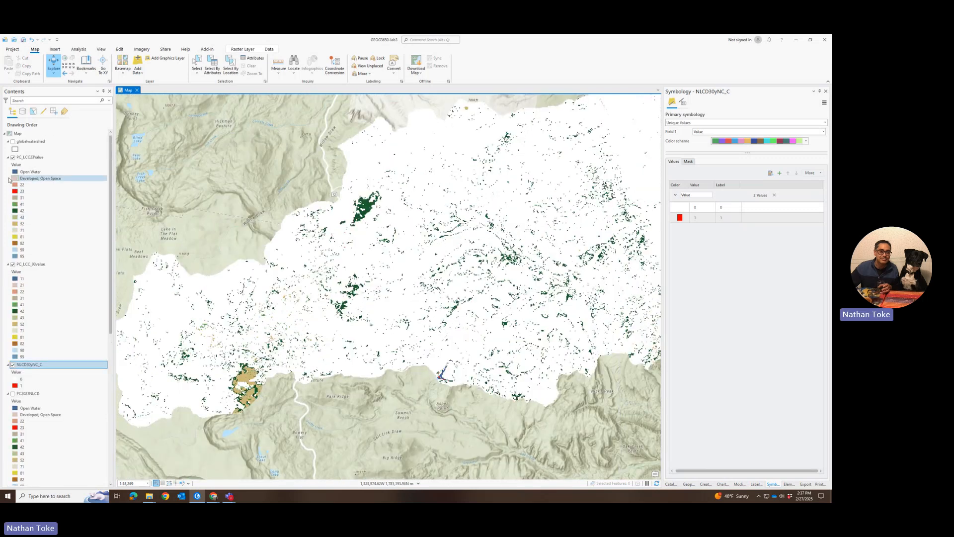
pyautogui.click(13, 158)
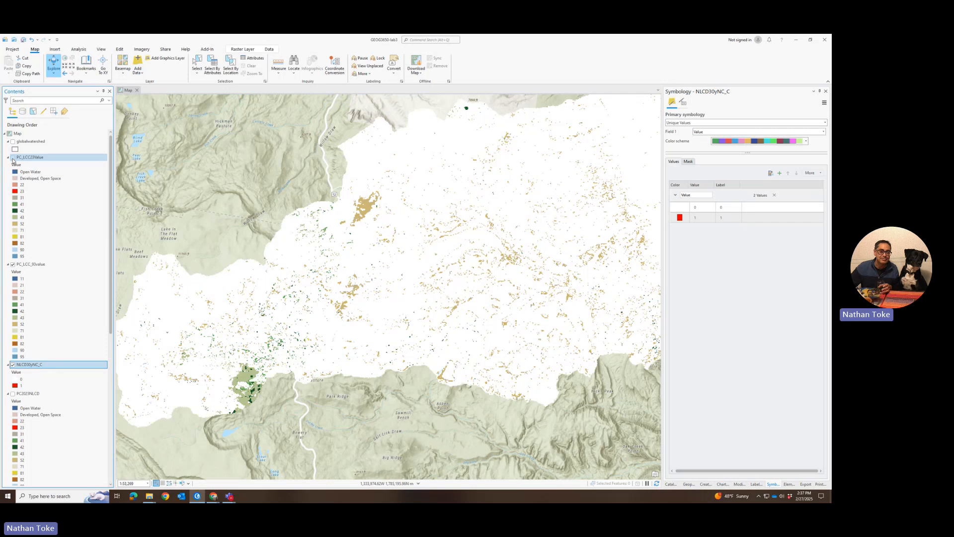
pyautogui.click(13, 158)
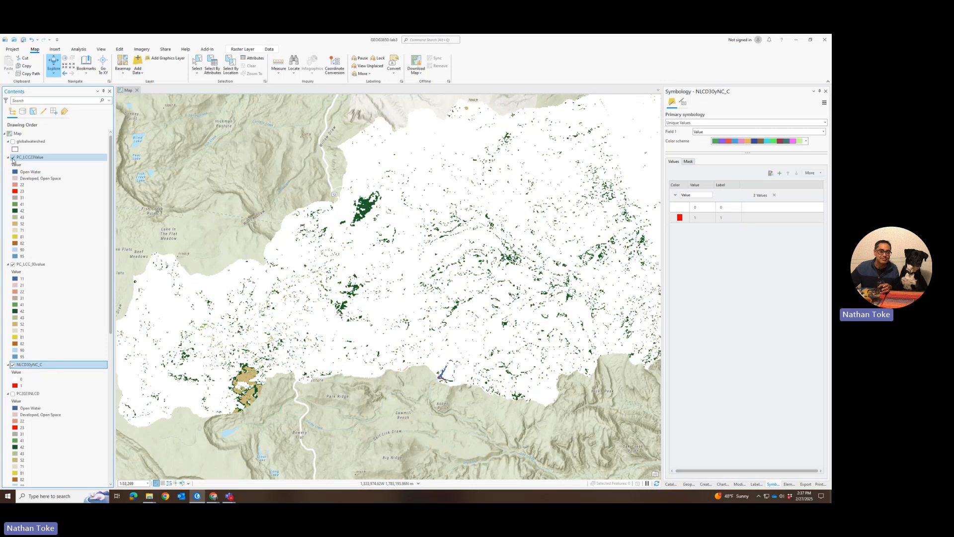
pyautogui.click(13, 157)
pyautogui.click(13, 157)
pyautogui.click(13, 158)
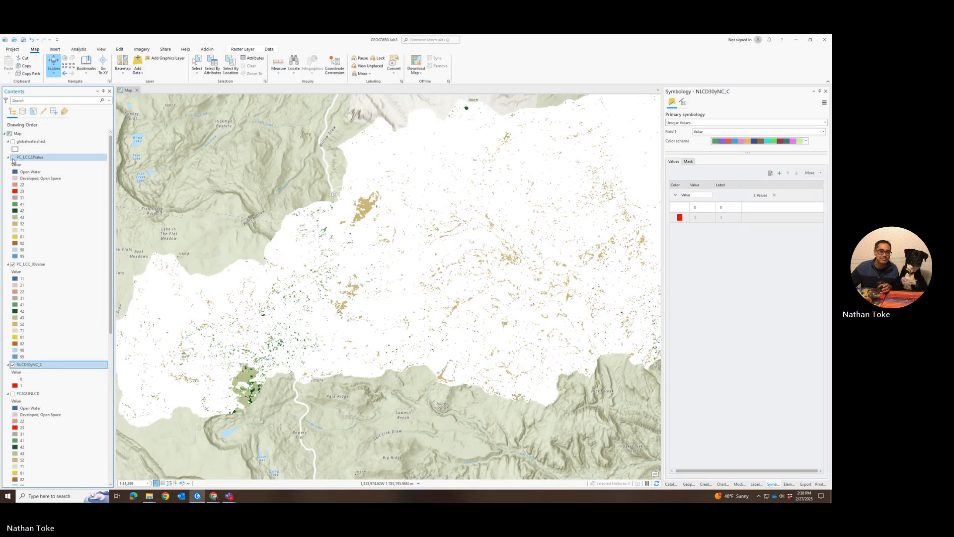
pyautogui.click(13, 158)
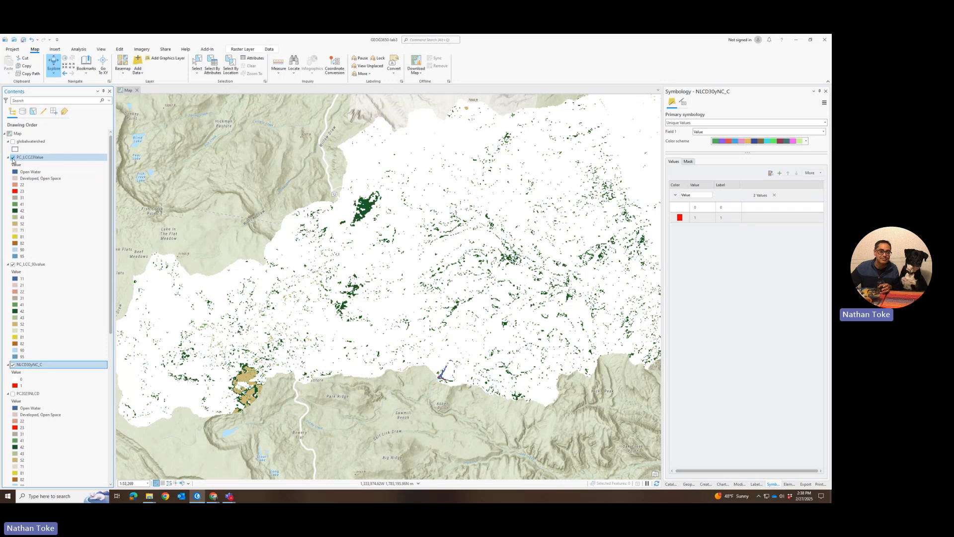
pyautogui.click(13, 158)
pyautogui.click(13, 157)
pyautogui.click(719, 216)
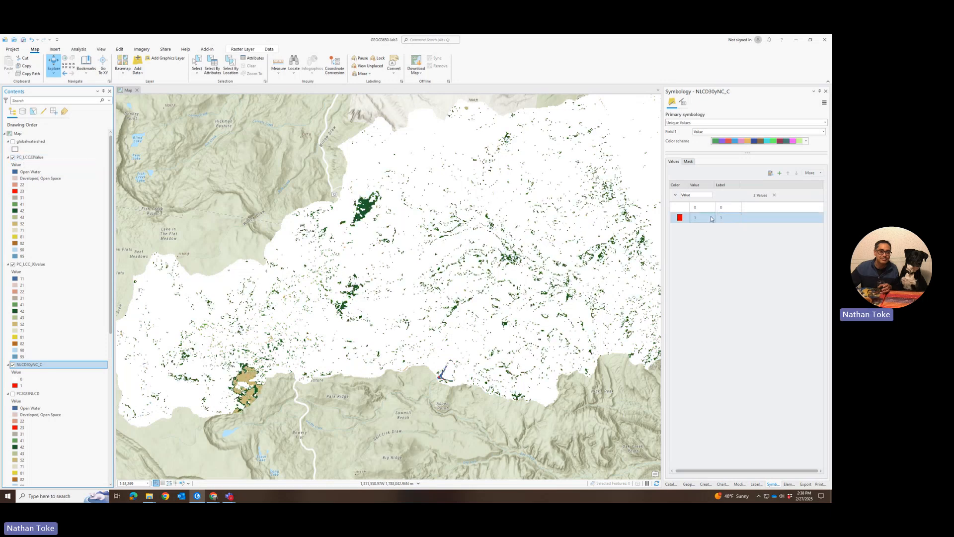
pyautogui.click(702, 196)
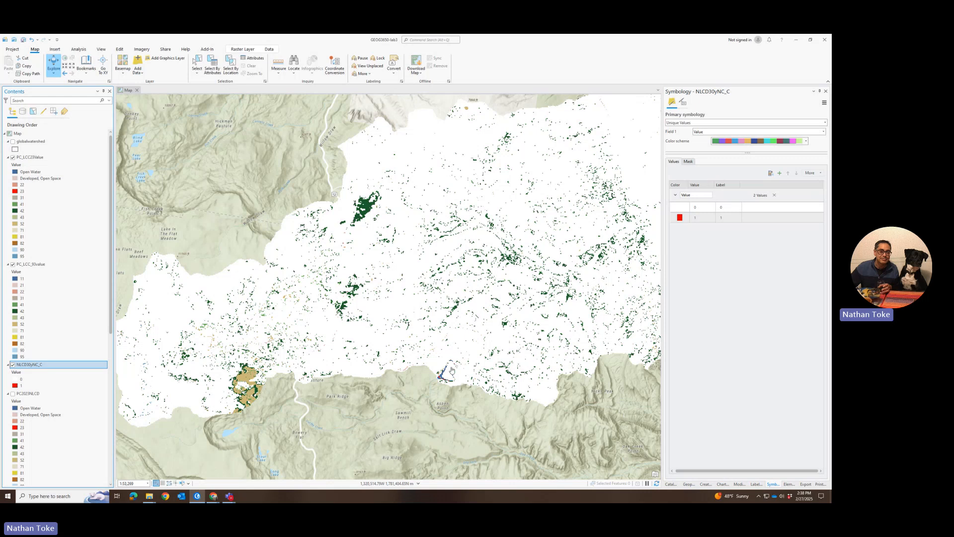
pyautogui.click(697, 209)
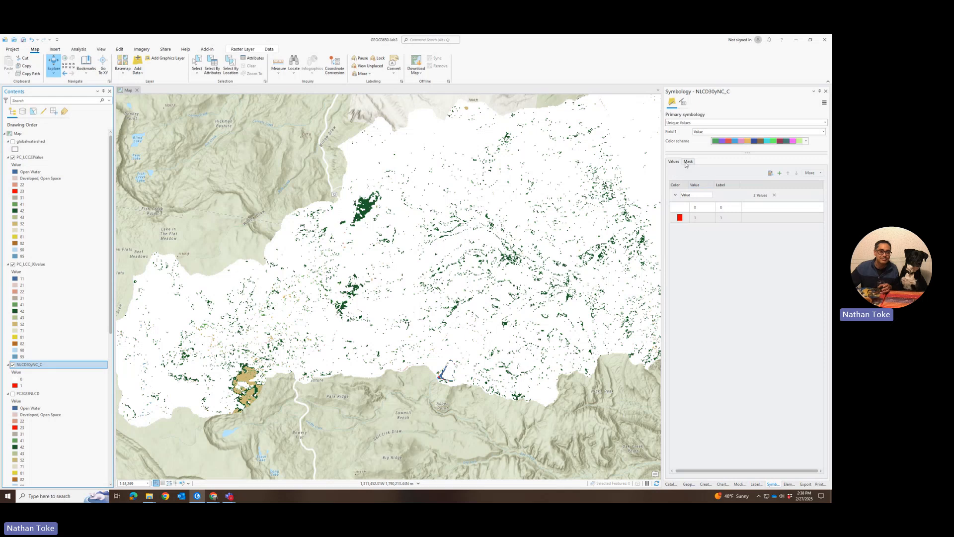
# Review the symbology classes of PC_LCC_93value and open its attribute table
pyautogui.click(27, 265)
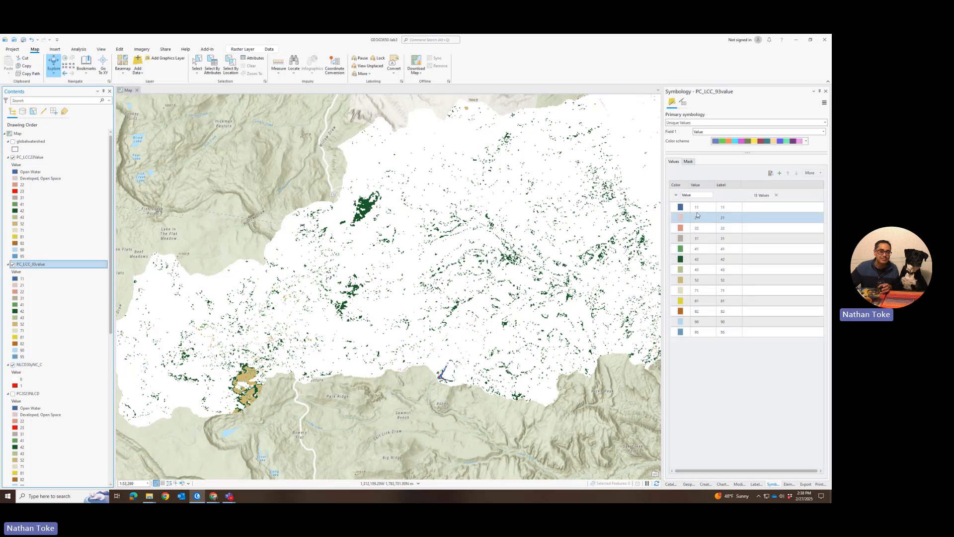
pyautogui.click(701, 261)
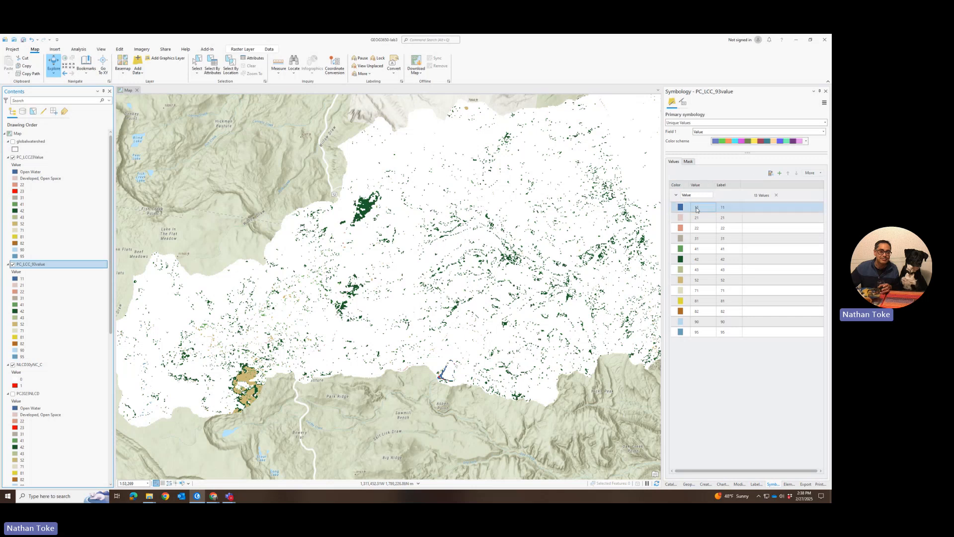
pyautogui.rightClick(34, 269)
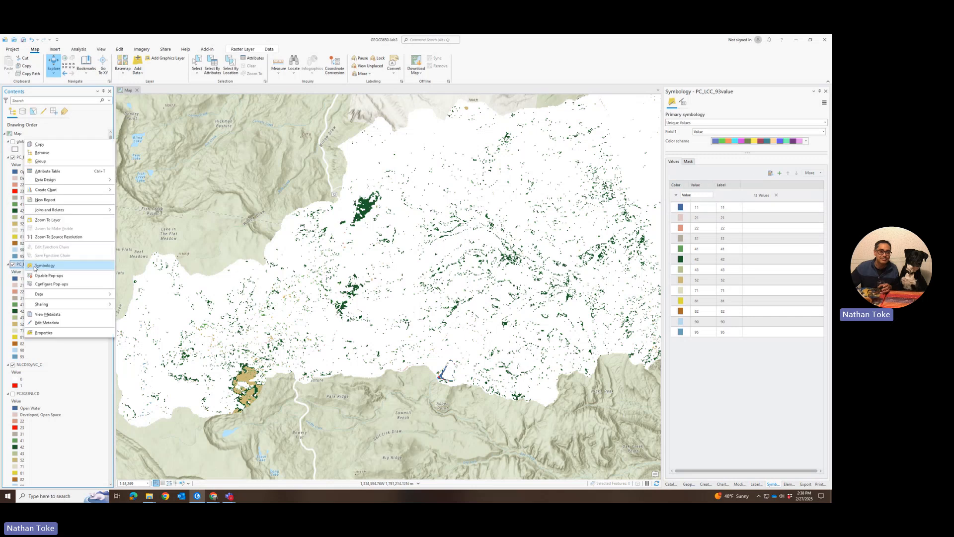
pyautogui.click(48, 173)
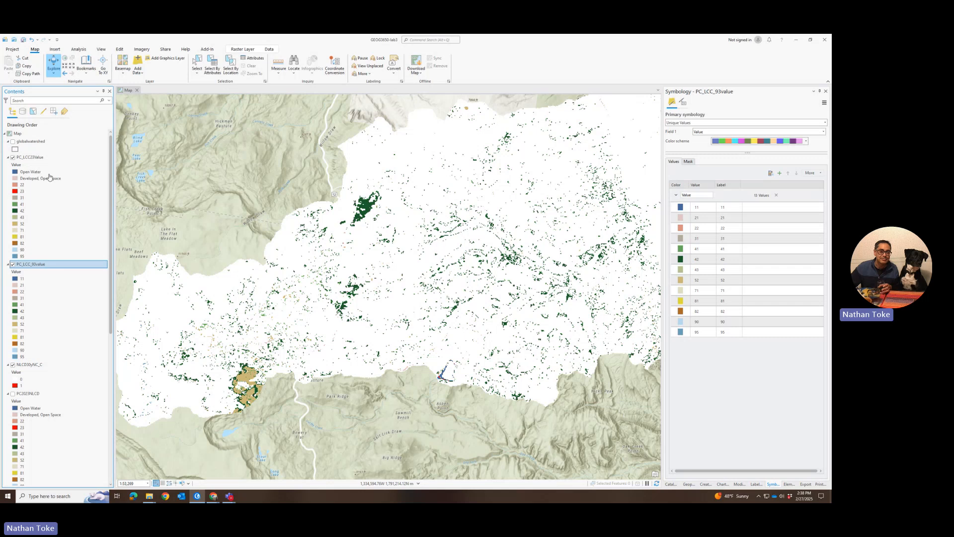
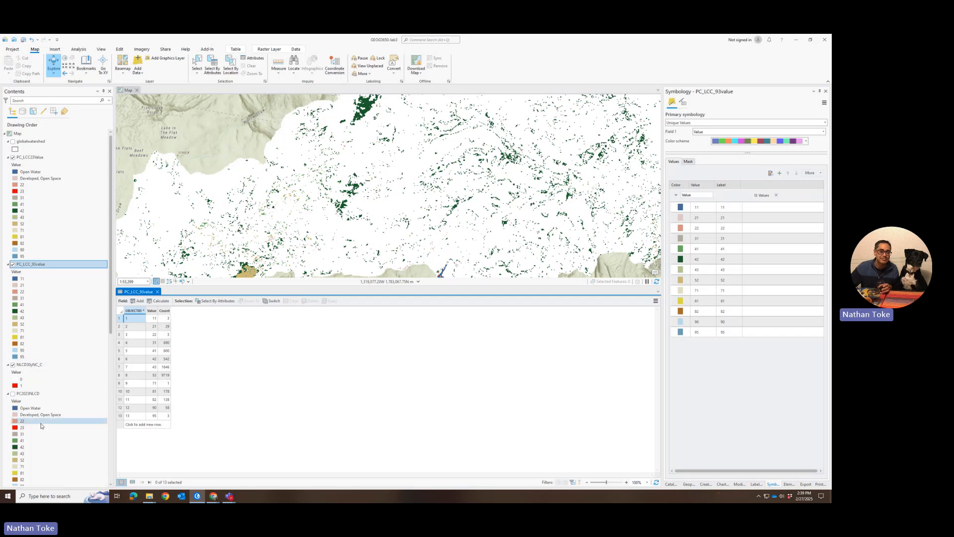
# Check the National_Land_Cover_Dataset_USGS2019 legend for the class names behind the value codes in the PC_LCC_93value table
pyautogui.scroll(-5, 21, 467)
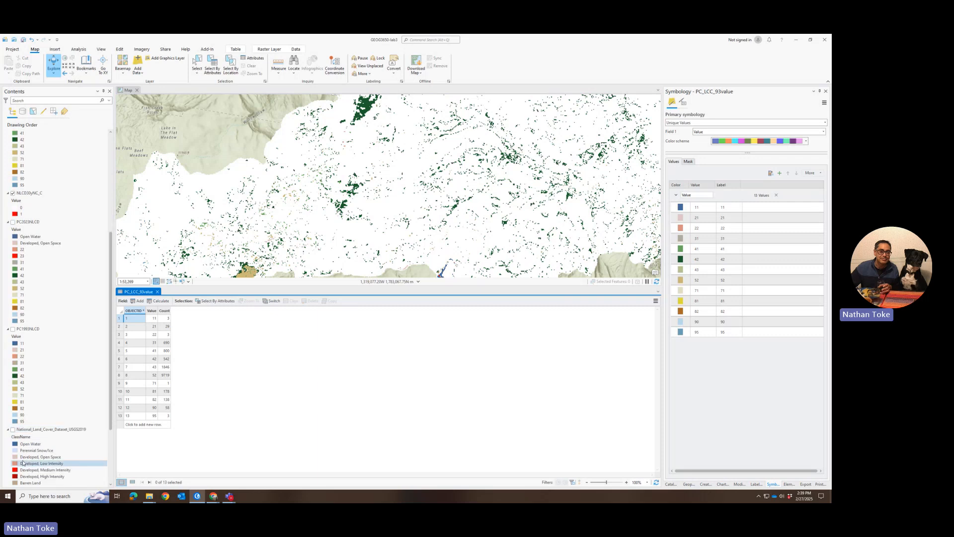
pyautogui.scroll(-1, 24, 452)
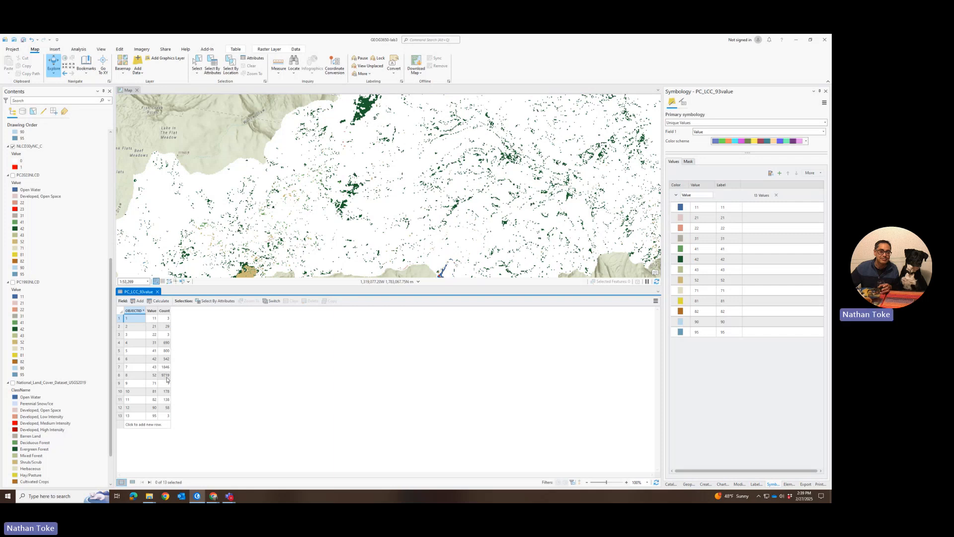
pyautogui.scroll(8, 45, 219)
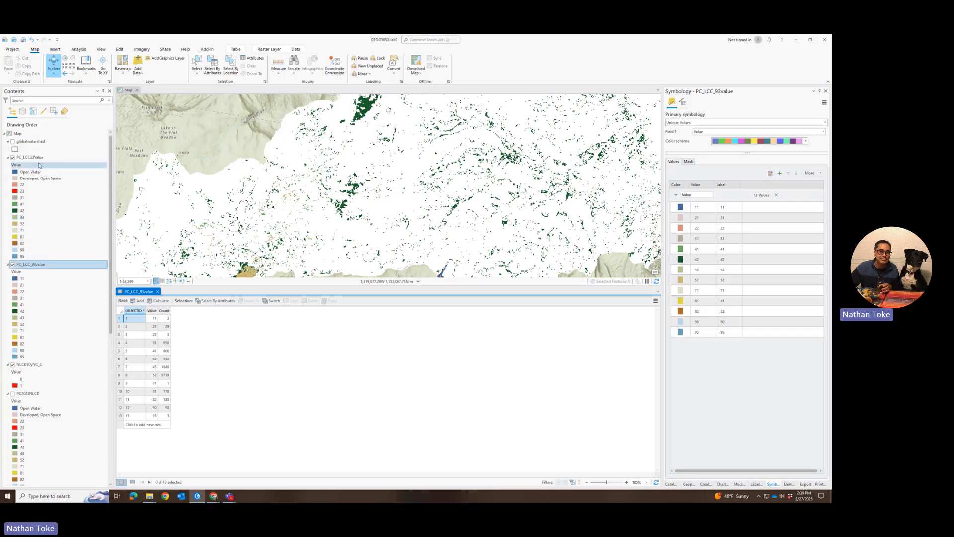
# Create a histogram of the PC_LCC_93value layer using Value as its number variable
pyautogui.rightClick(39, 264)
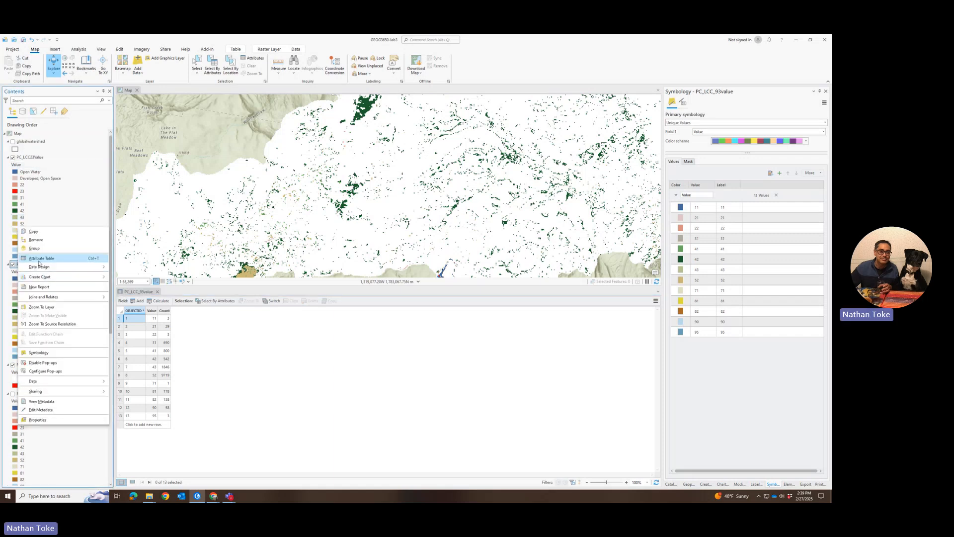
pyautogui.moveTo(40, 277)
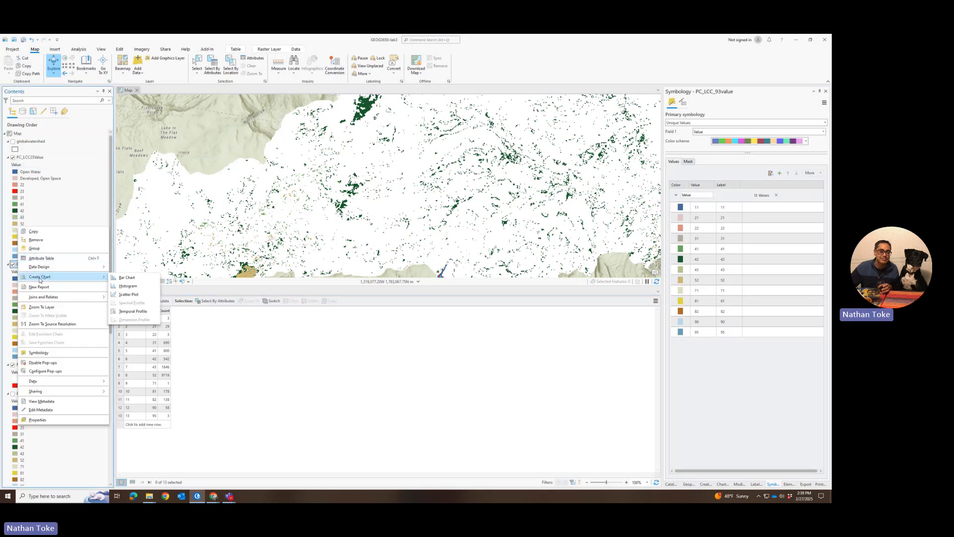
pyautogui.click(128, 286)
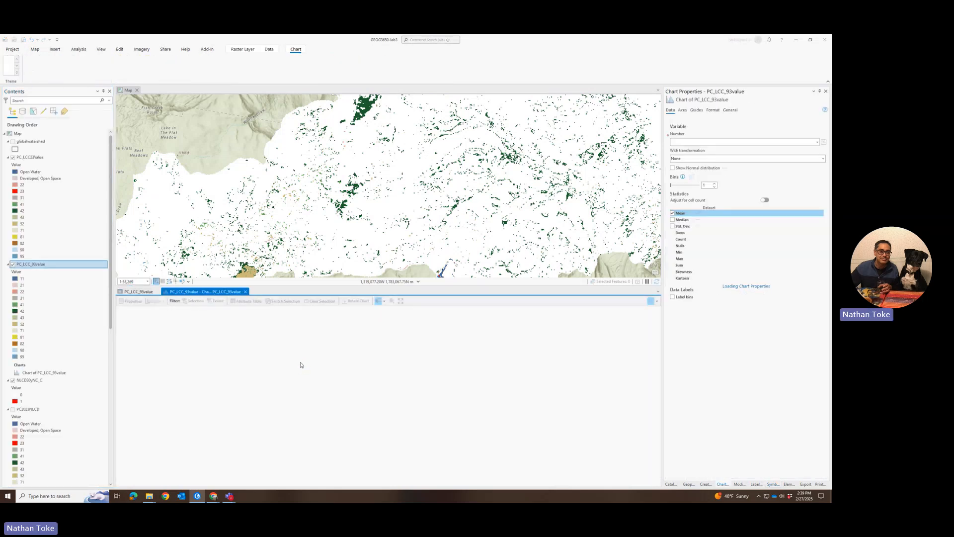
pyautogui.click(715, 143)
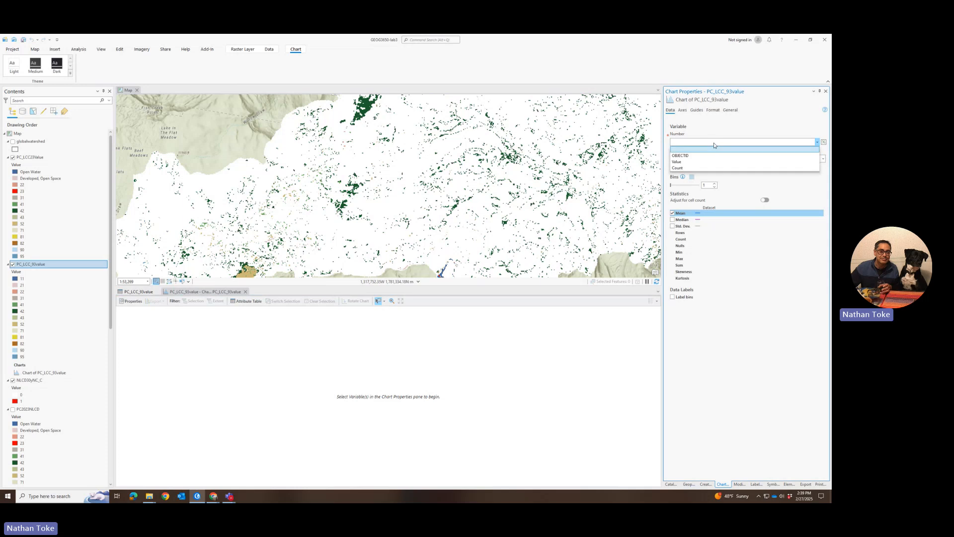
pyautogui.click(676, 162)
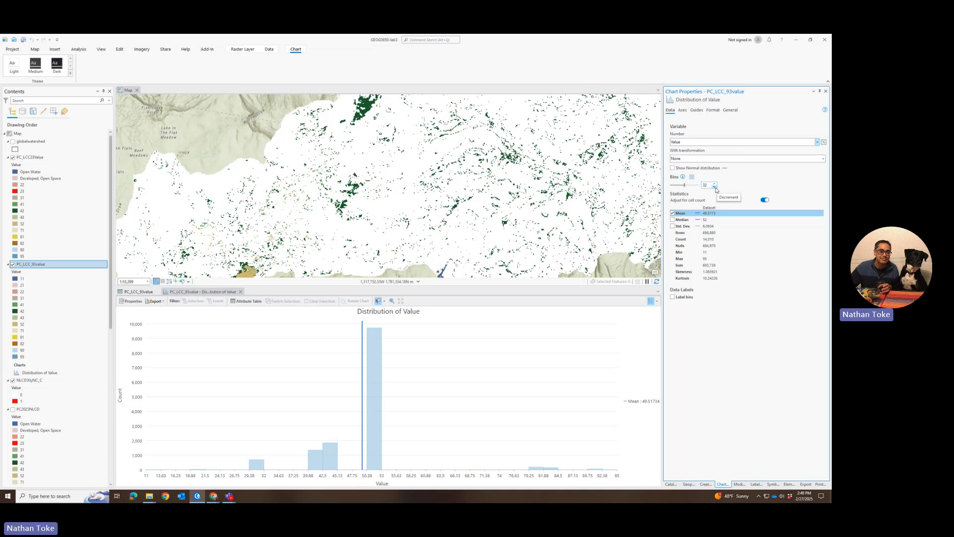
# Set the histogram of PC_LCC_93value to 14 bins and inspect the count of its tallest bar
pyautogui.click(714, 186)
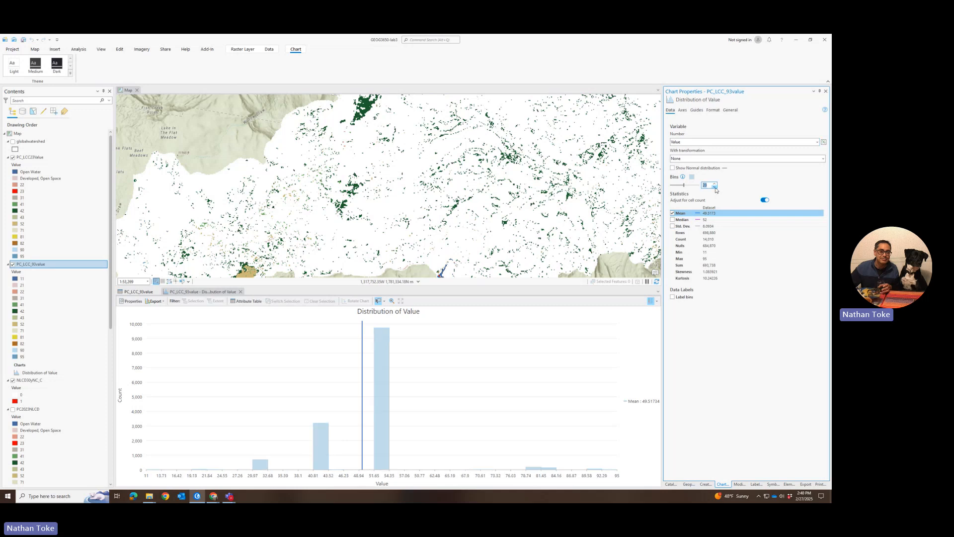
pyautogui.click(715, 187)
pyautogui.click(715, 187)
pyautogui.click(714, 186)
pyautogui.click(714, 186)
pyautogui.click(715, 187)
pyautogui.click(715, 187)
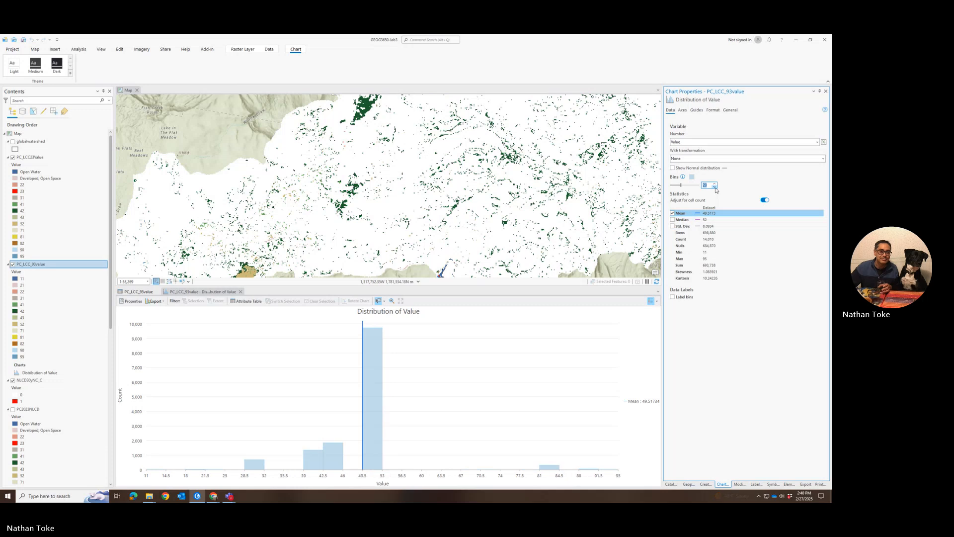
pyautogui.click(715, 187)
pyautogui.click(715, 187)
pyautogui.click(715, 186)
pyautogui.click(715, 186)
pyautogui.click(715, 187)
pyautogui.click(715, 186)
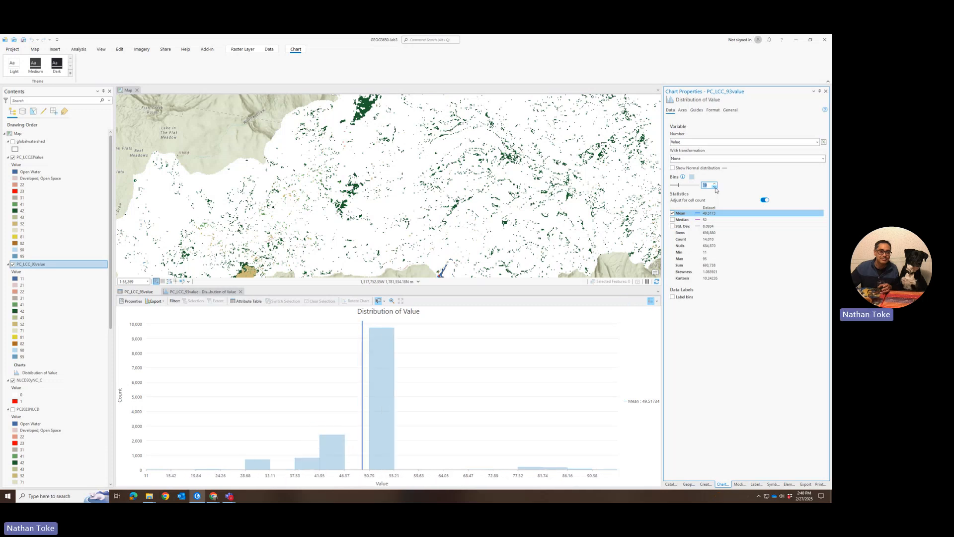
pyautogui.click(714, 187)
pyautogui.click(715, 186)
pyautogui.click(715, 186)
pyautogui.click(714, 186)
pyautogui.click(715, 186)
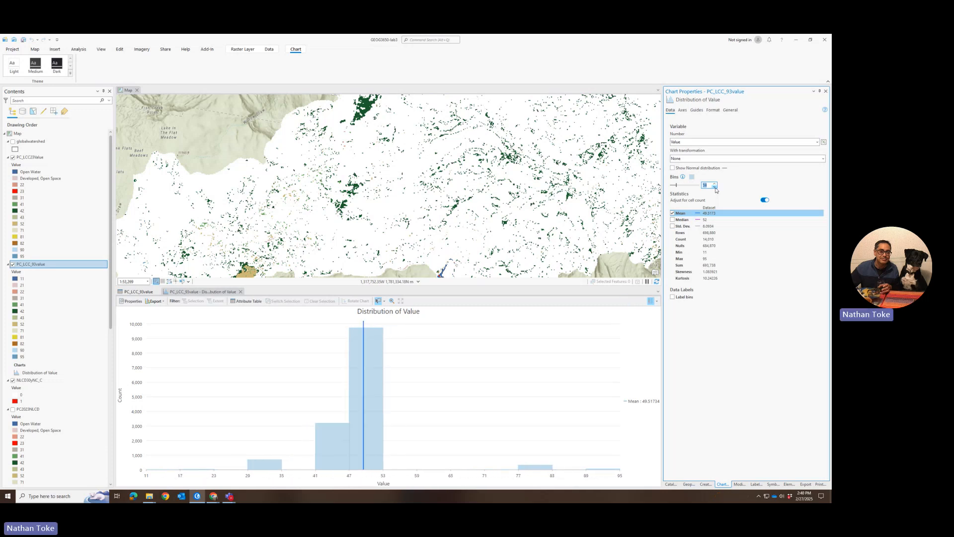
pyautogui.click(715, 186)
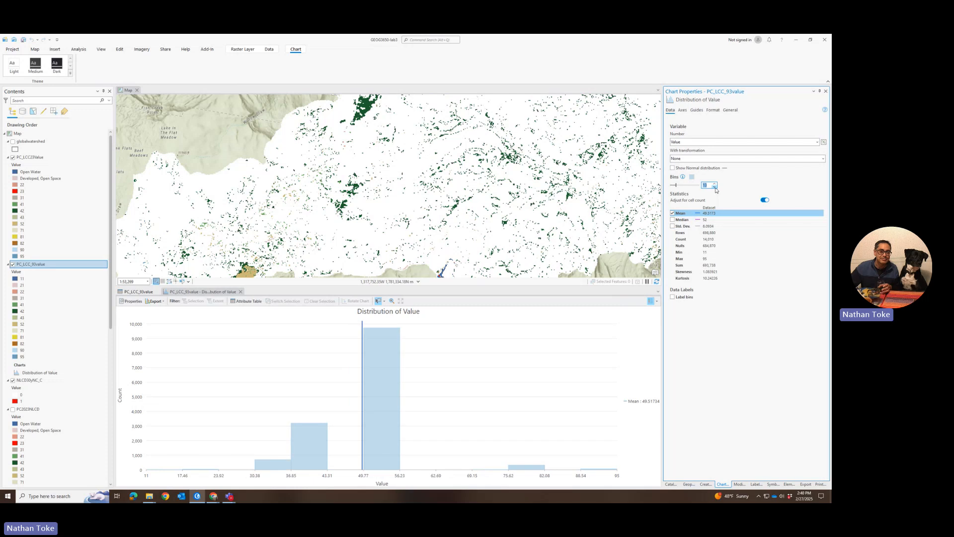
pyautogui.click(715, 183)
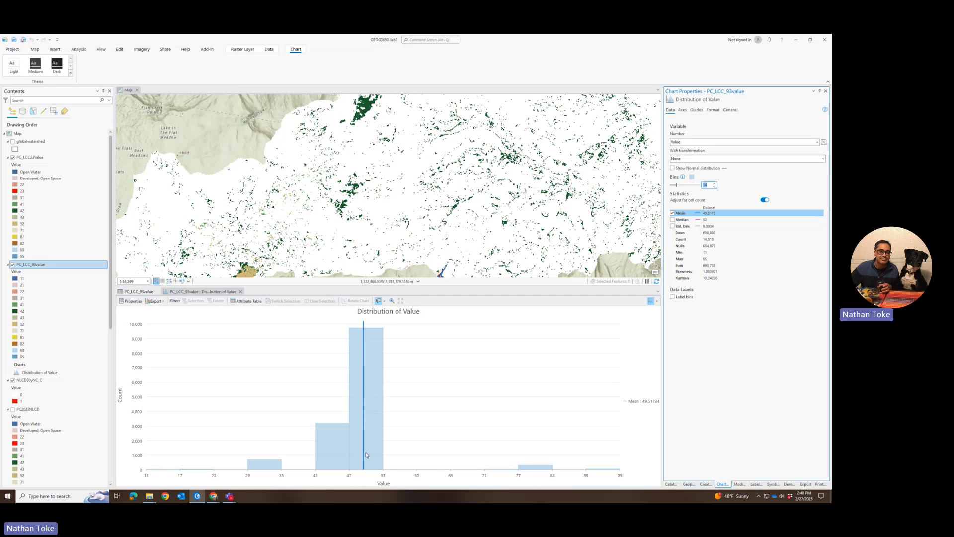
pyautogui.moveTo(381, 337)
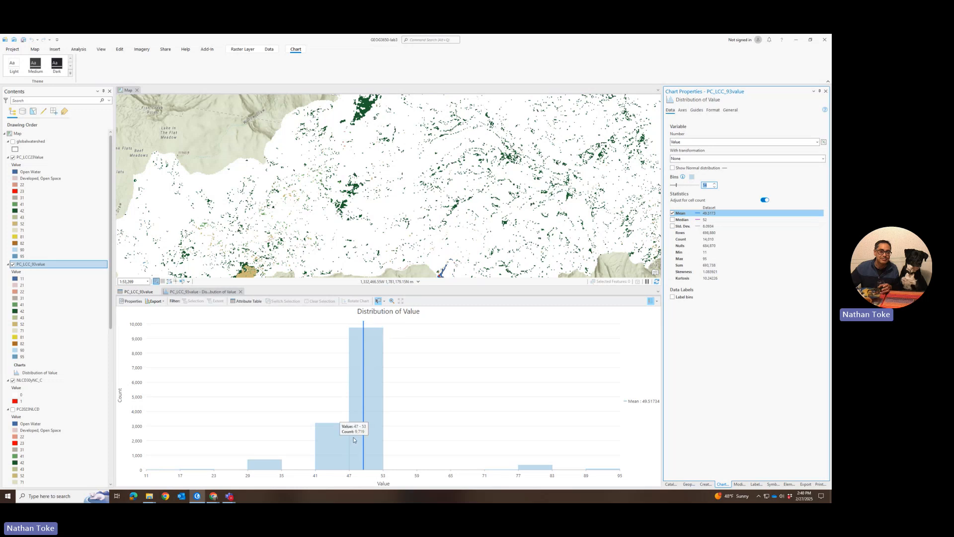
# Open the attribute table of PC_LCC23Value and check its value codes against the named land cover legend
pyautogui.rightClick(33, 159)
pyautogui.click(48, 137)
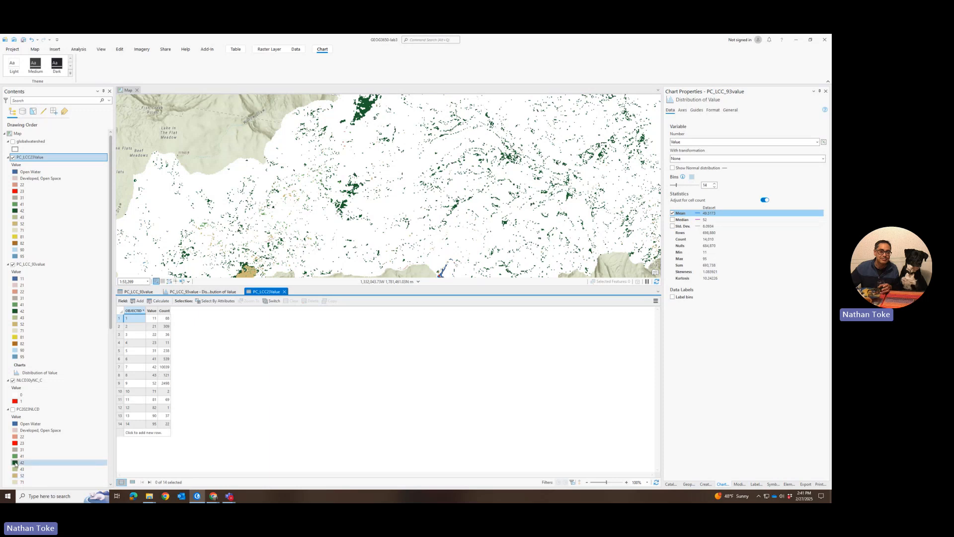
pyautogui.scroll(-7, 15, 464)
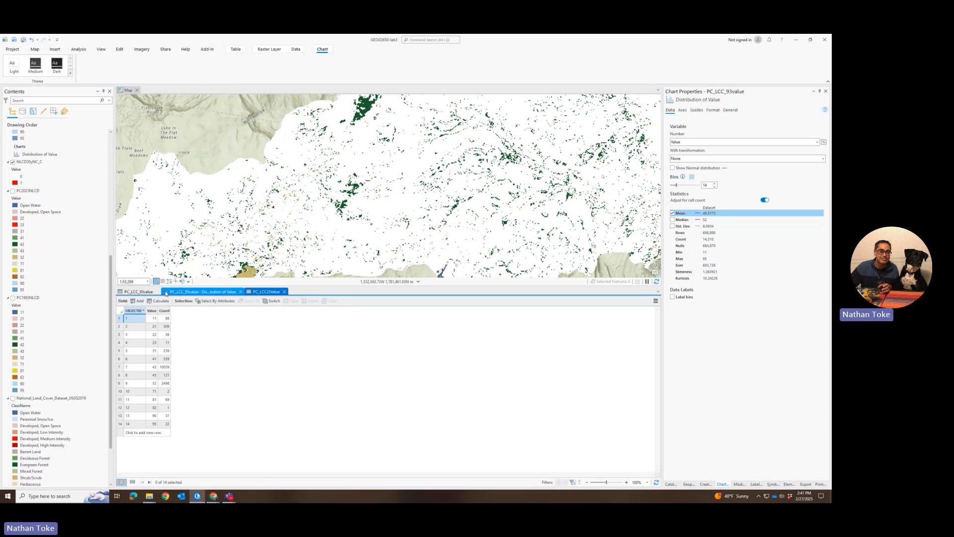
# Compare the cell counts per class between the PC_LCC_93value and PC_LCC23Value attribute tables, and close the PC_LCC23Value table
pyautogui.click(130, 293)
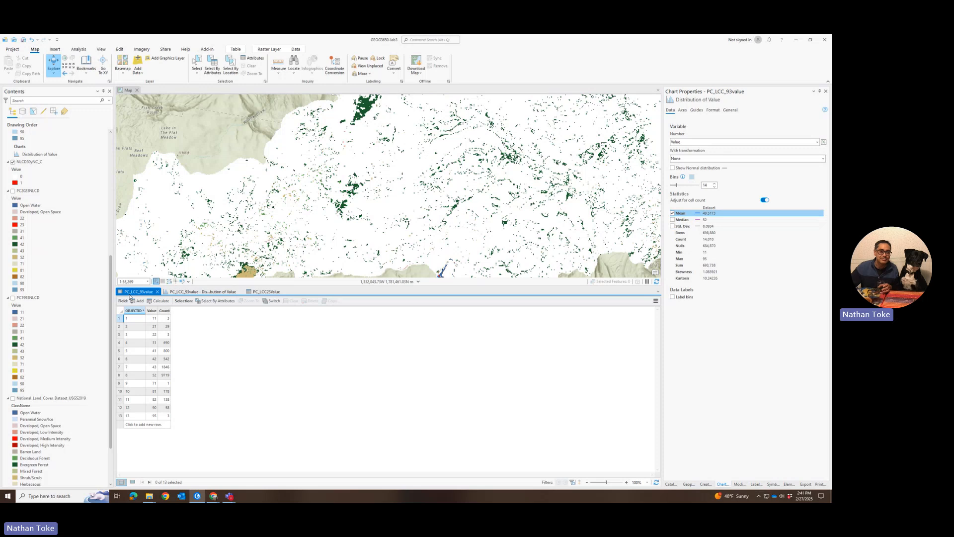
pyautogui.click(264, 292)
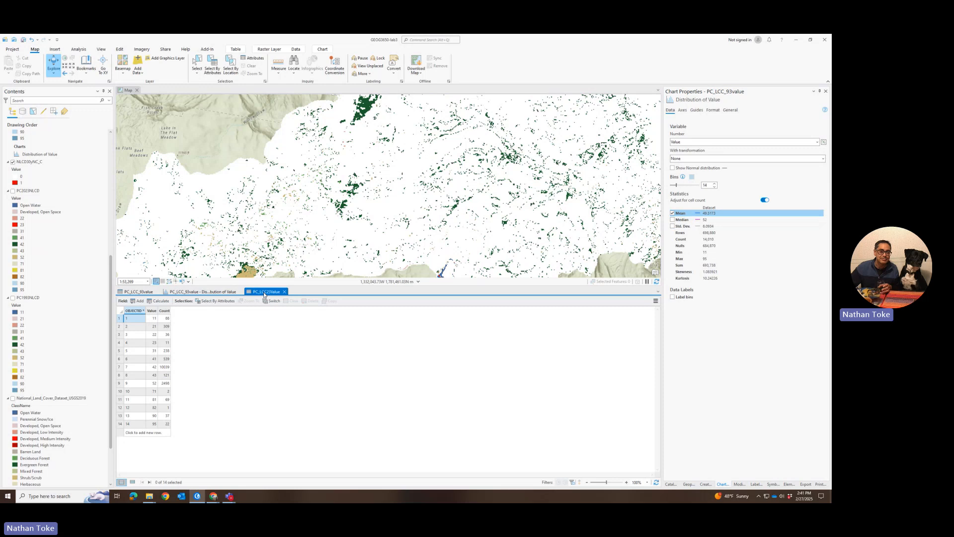
pyautogui.click(139, 292)
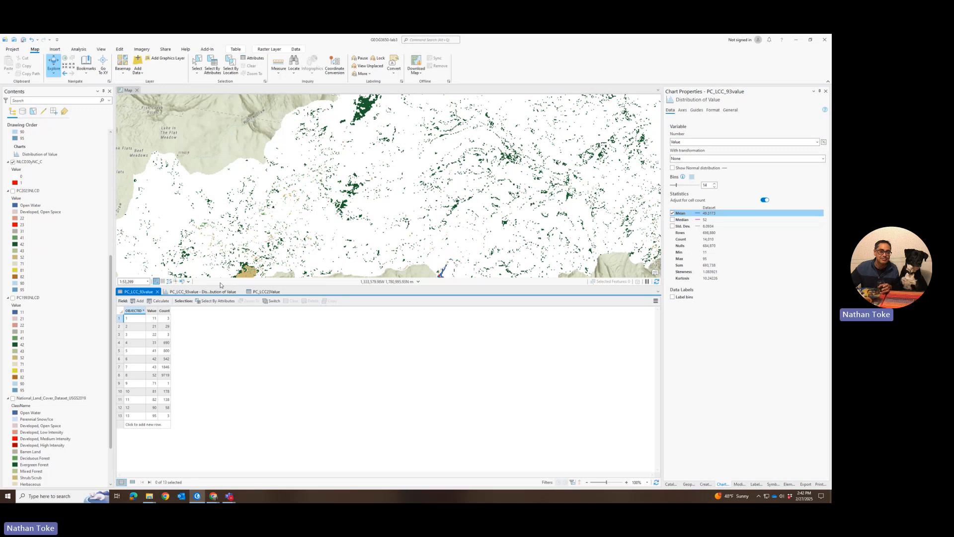
pyautogui.click(250, 294)
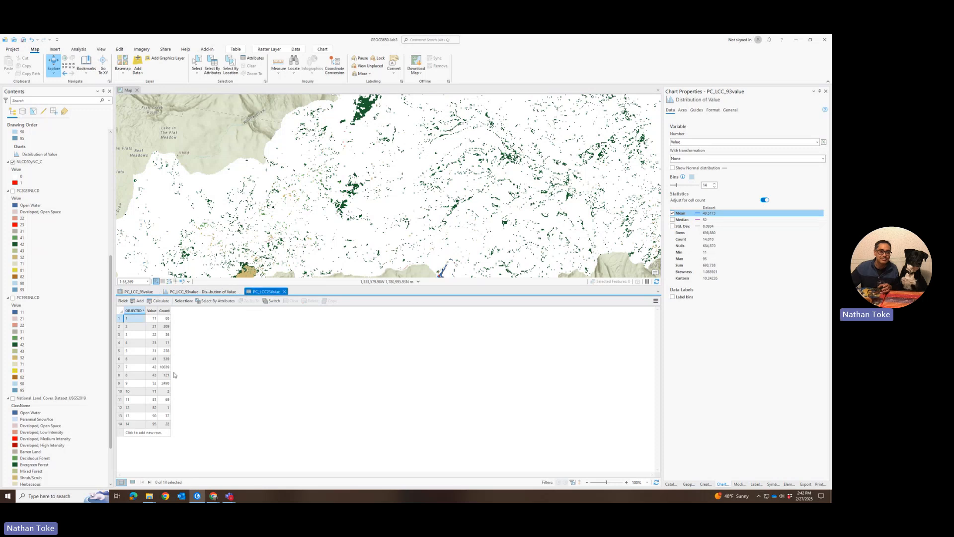
pyautogui.click(144, 294)
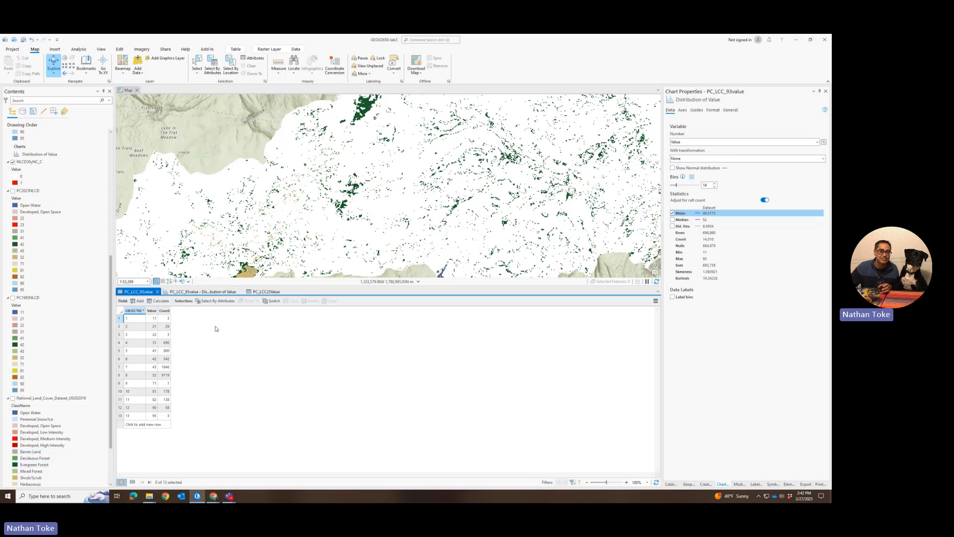
pyautogui.click(253, 293)
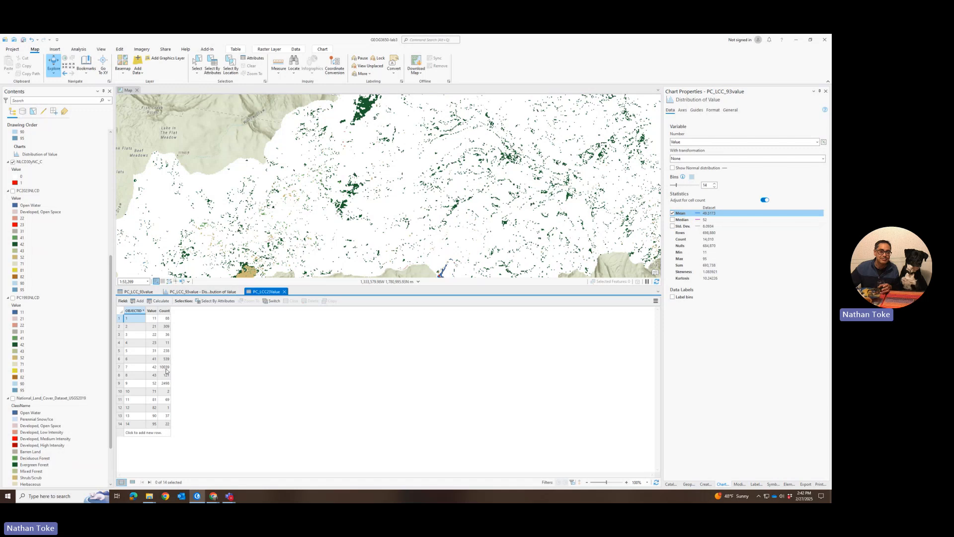
pyautogui.click(137, 292)
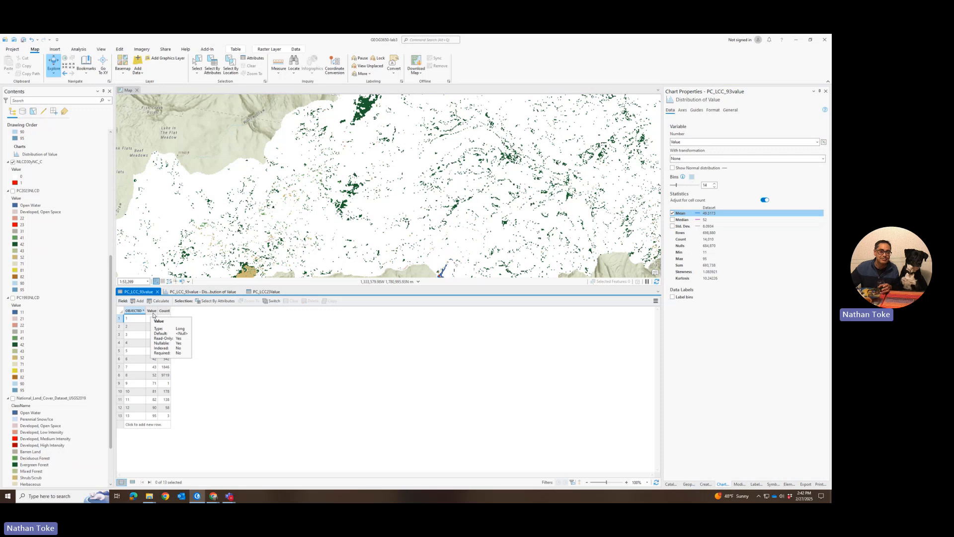
pyautogui.click(267, 292)
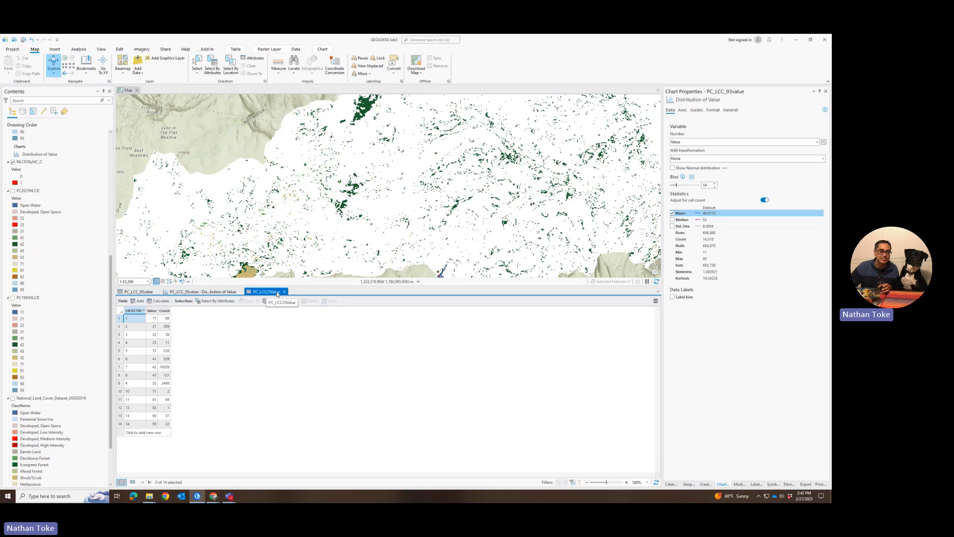
pyautogui.click(139, 292)
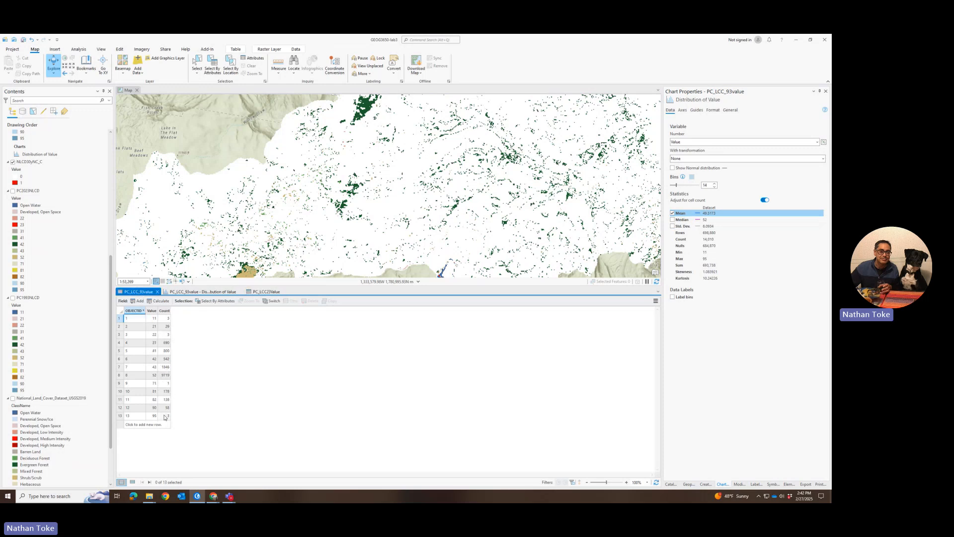
pyautogui.click(261, 292)
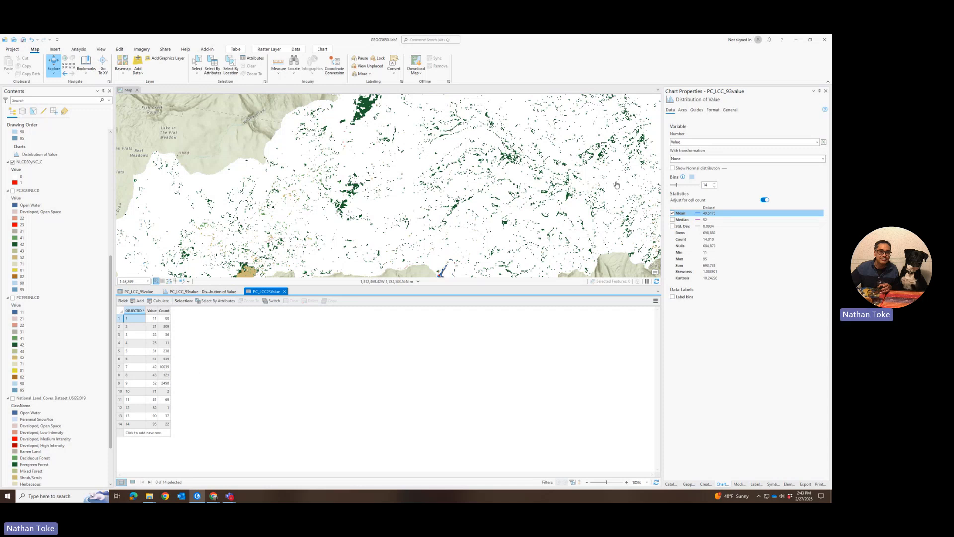
pyautogui.click(285, 292)
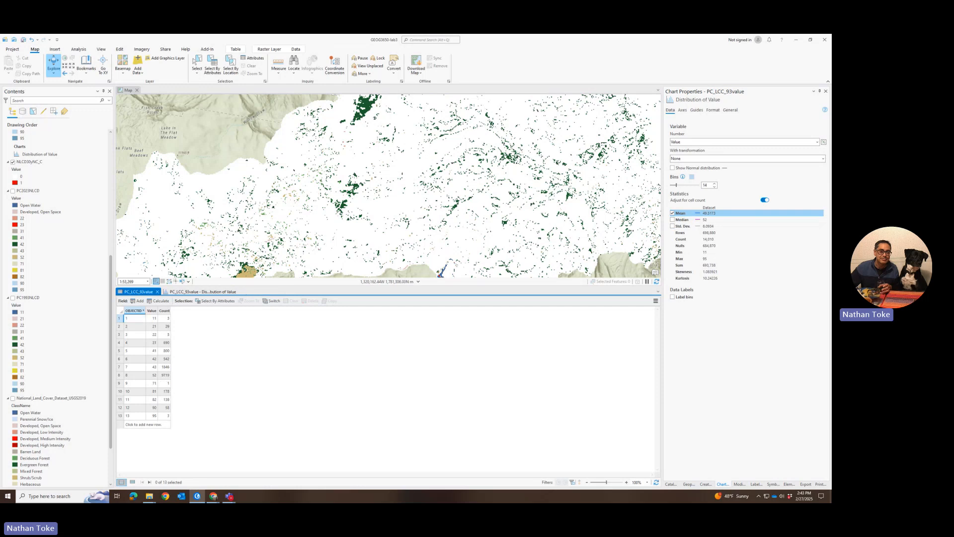